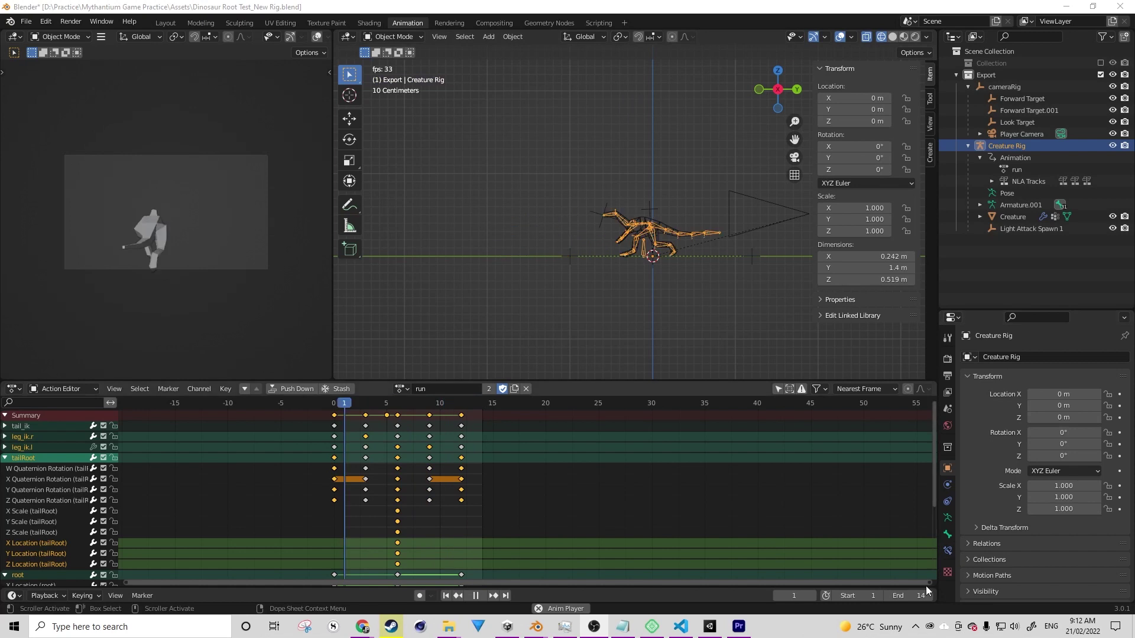
Set the run action's end frame to 12, then stop playback and rewind to frame 0.
click(910, 596)
text(12)
key(Return)
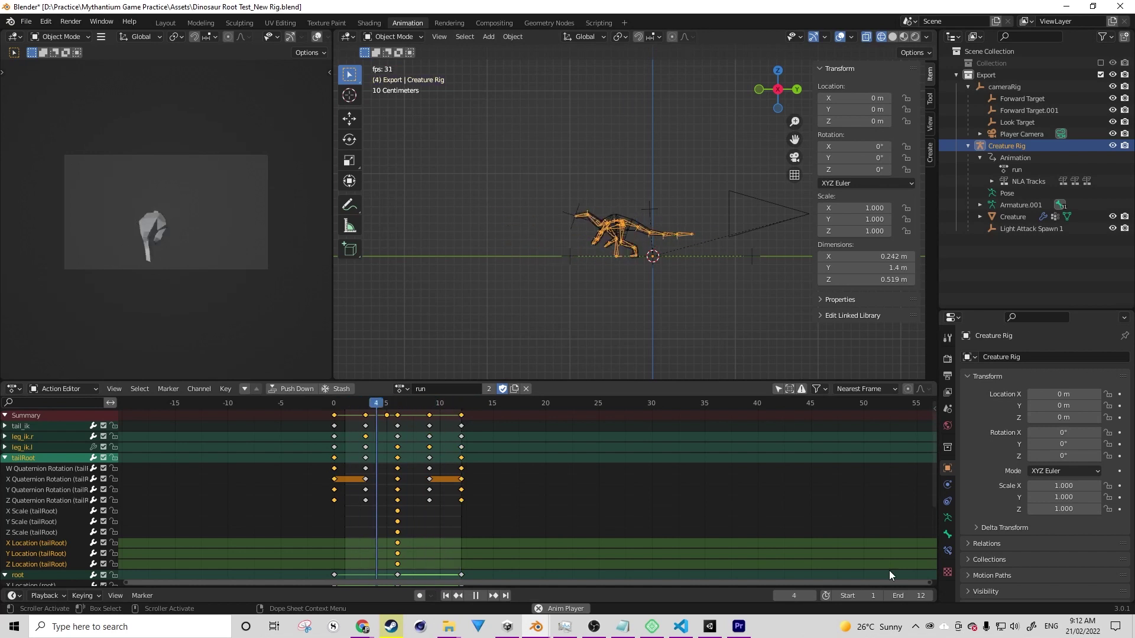
key(space)
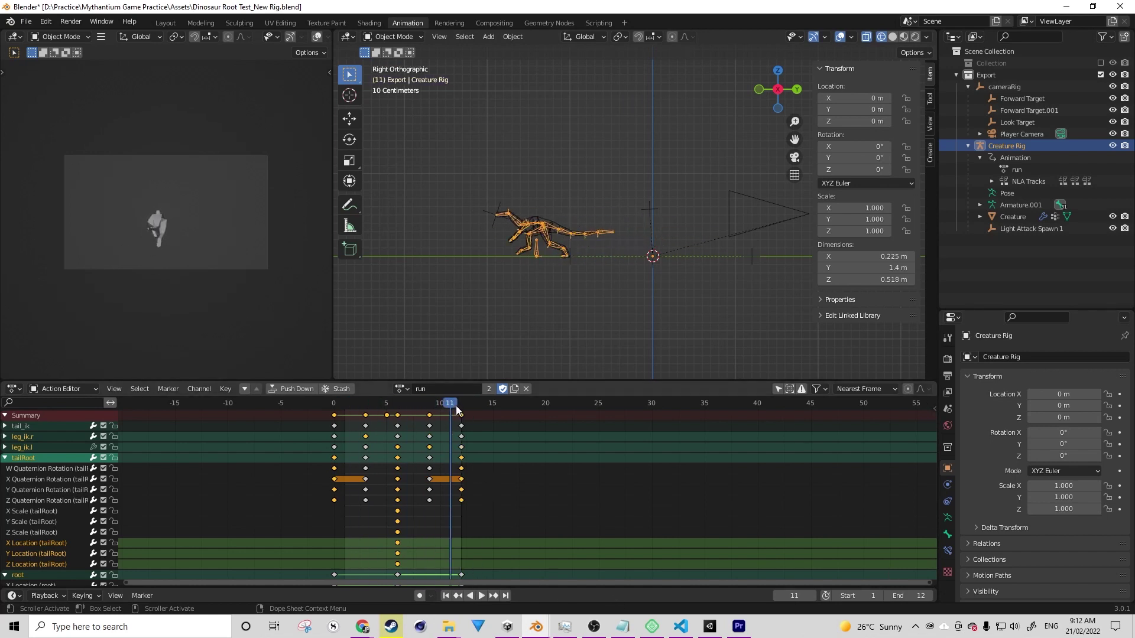
drag(457, 408, 327, 406)
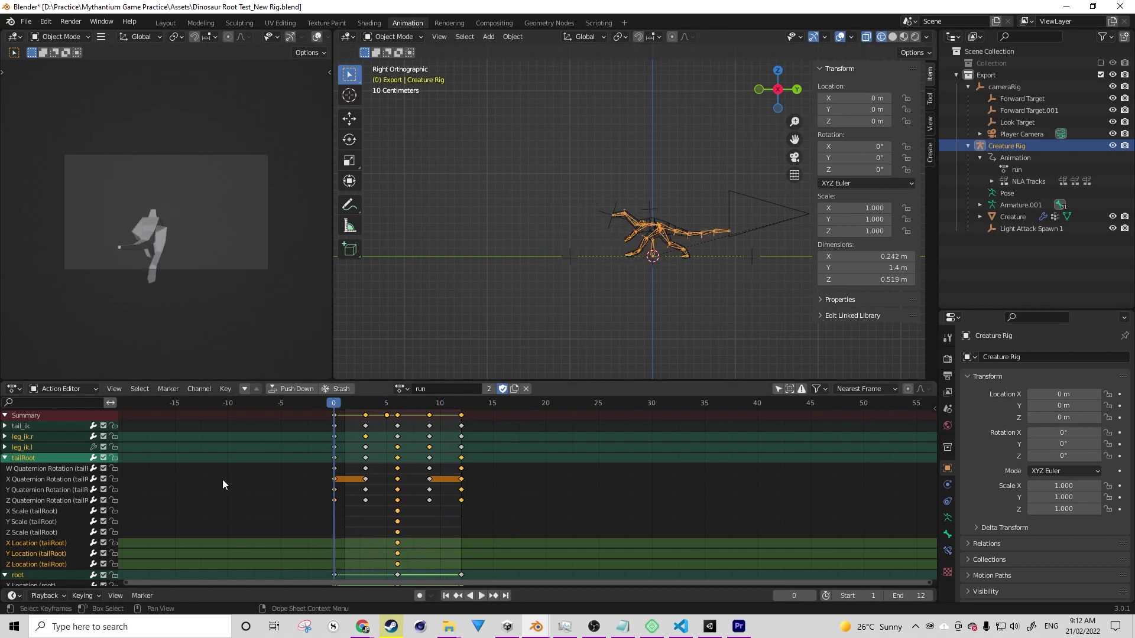
Filter channels by 'root', collapse tailRoot and root, mute root, and preview the run without root motion.
click(59, 404)
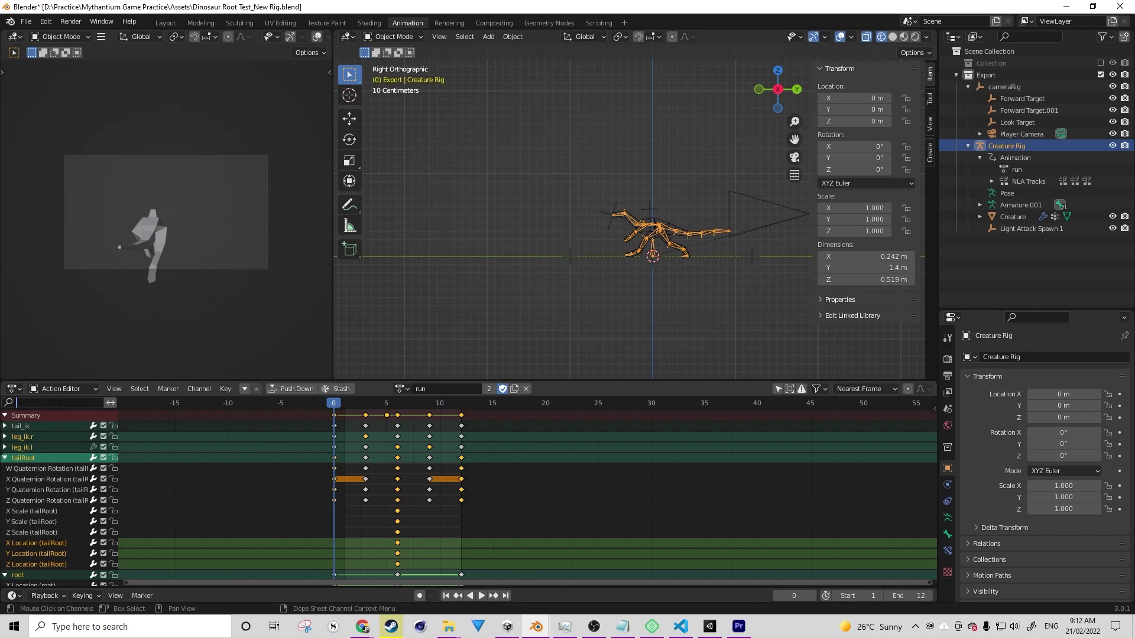
text(root)
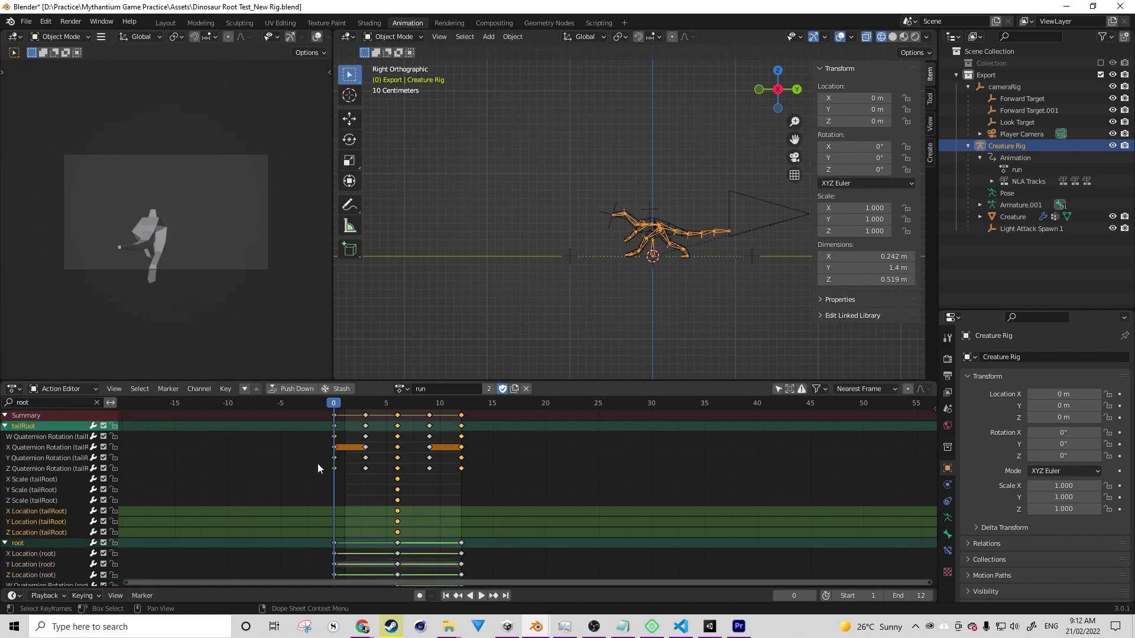
click(222, 459)
click(4, 425)
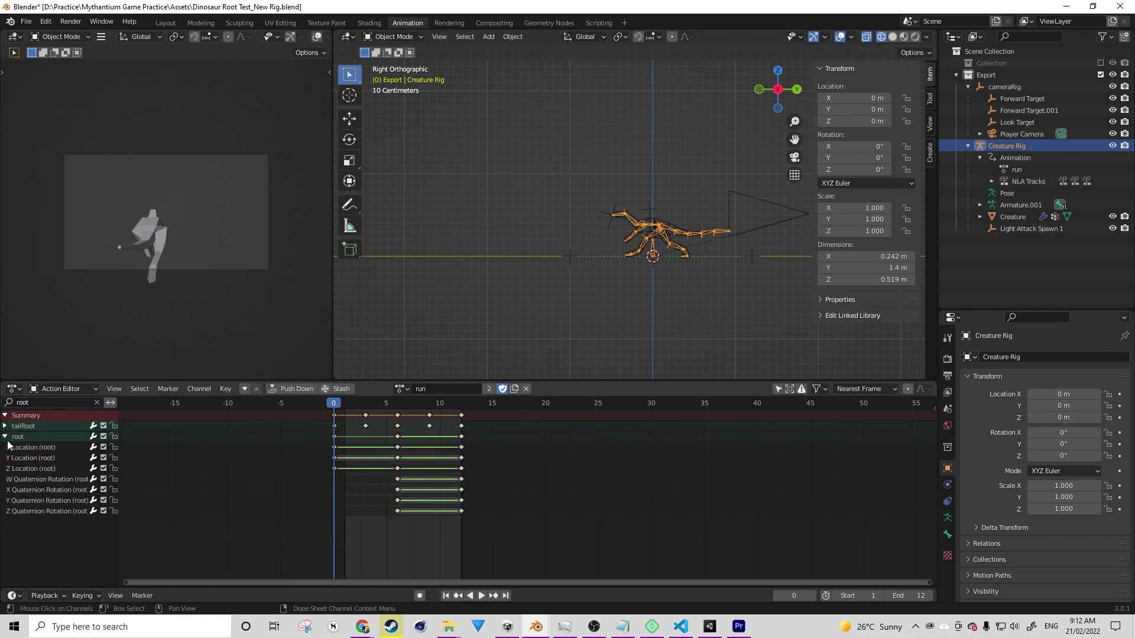
click(5, 436)
click(103, 436)
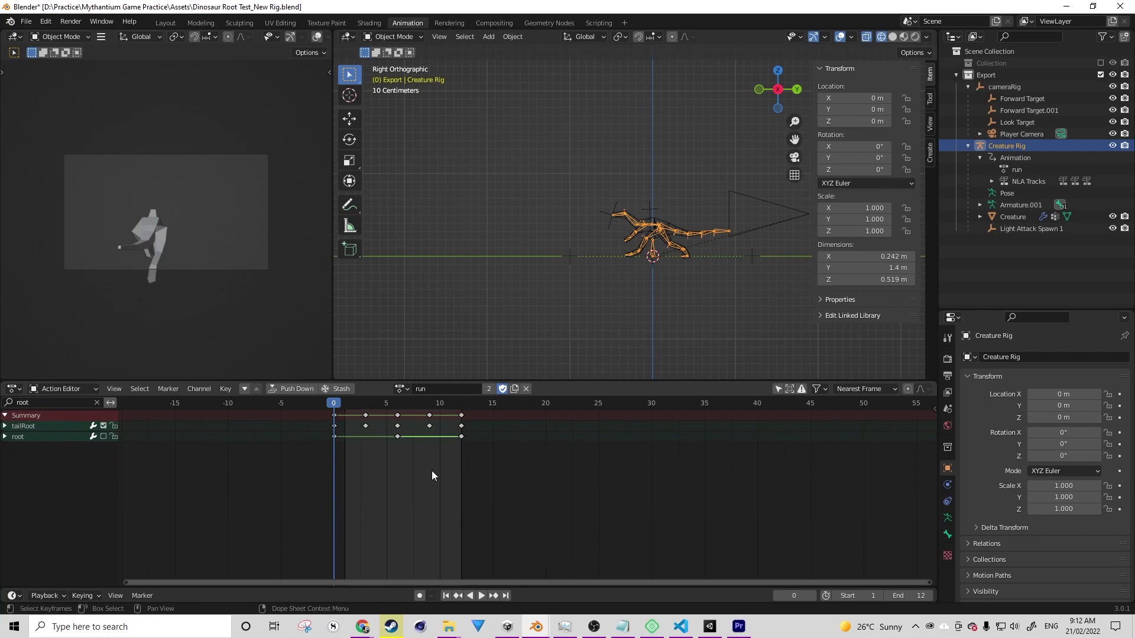
key(space)
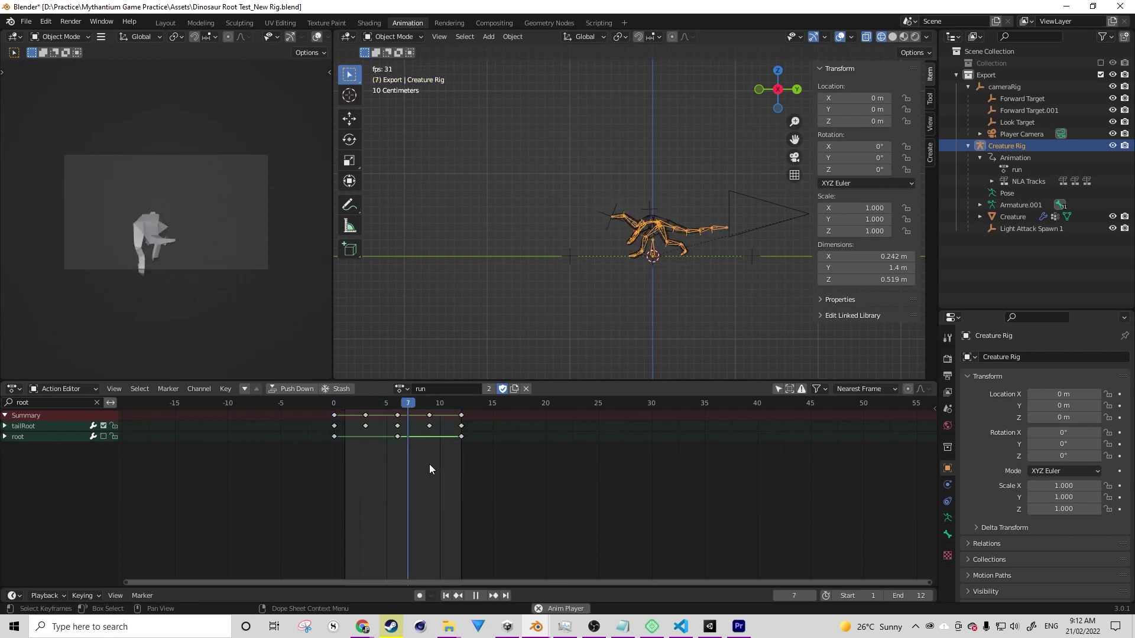
key(space)
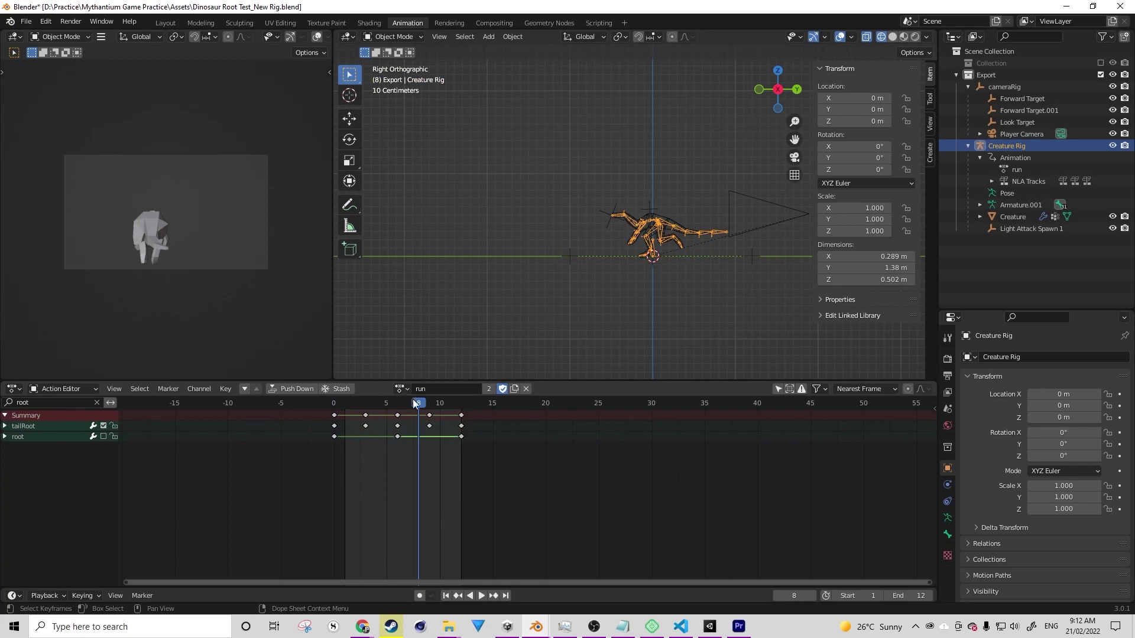
drag(413, 401, 334, 402)
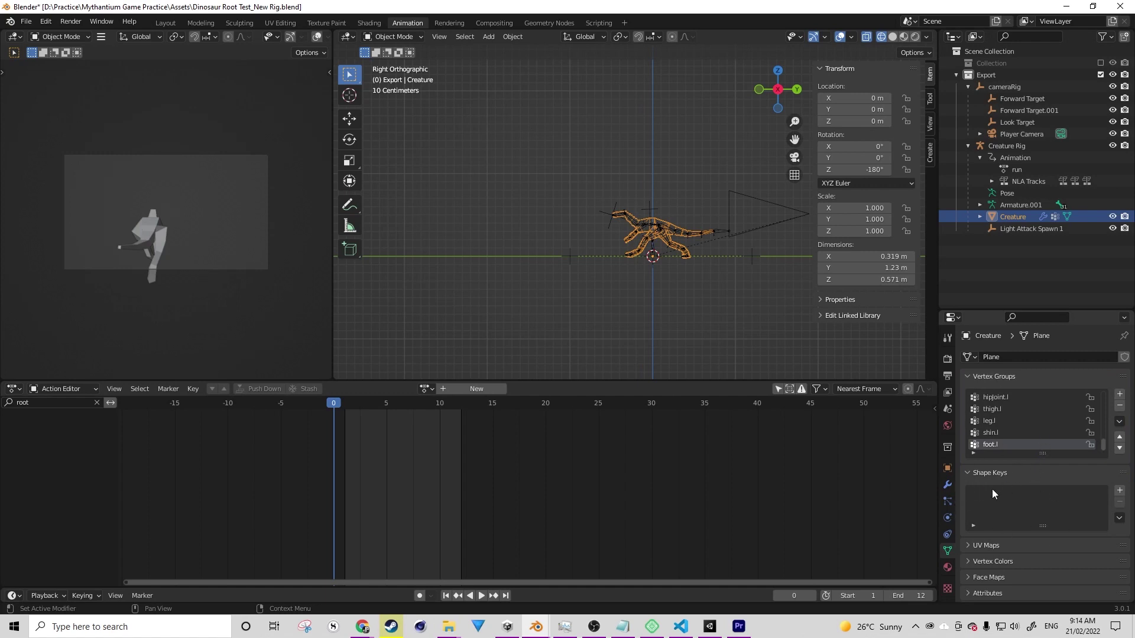
Add Basis and a second shape key to Creature, naming it Breath.
click(1119, 491)
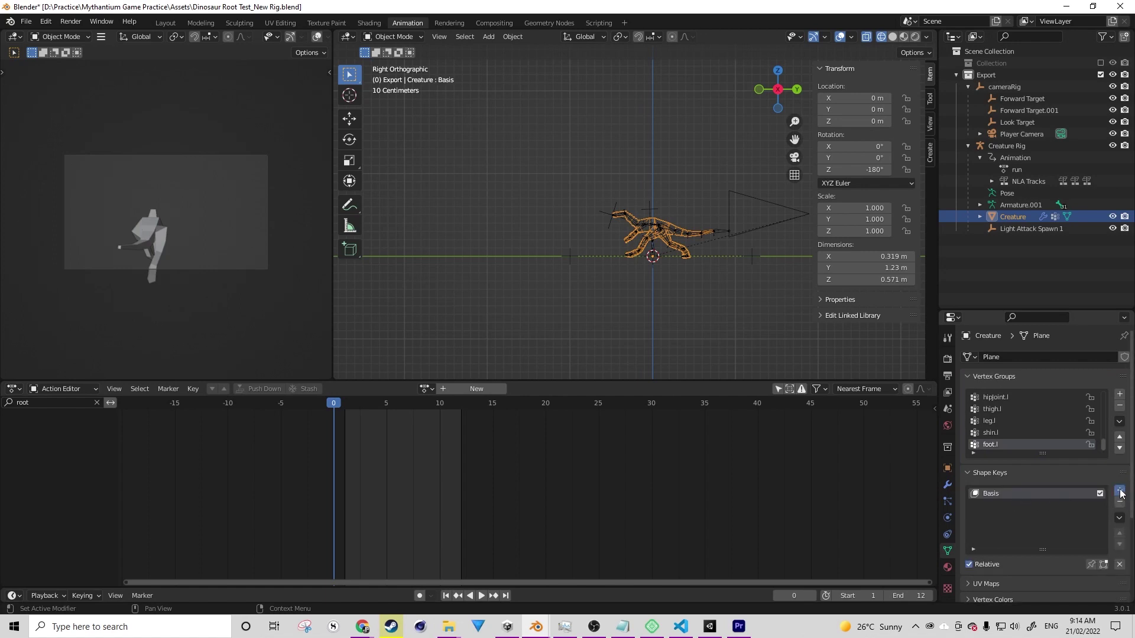
click(1121, 491)
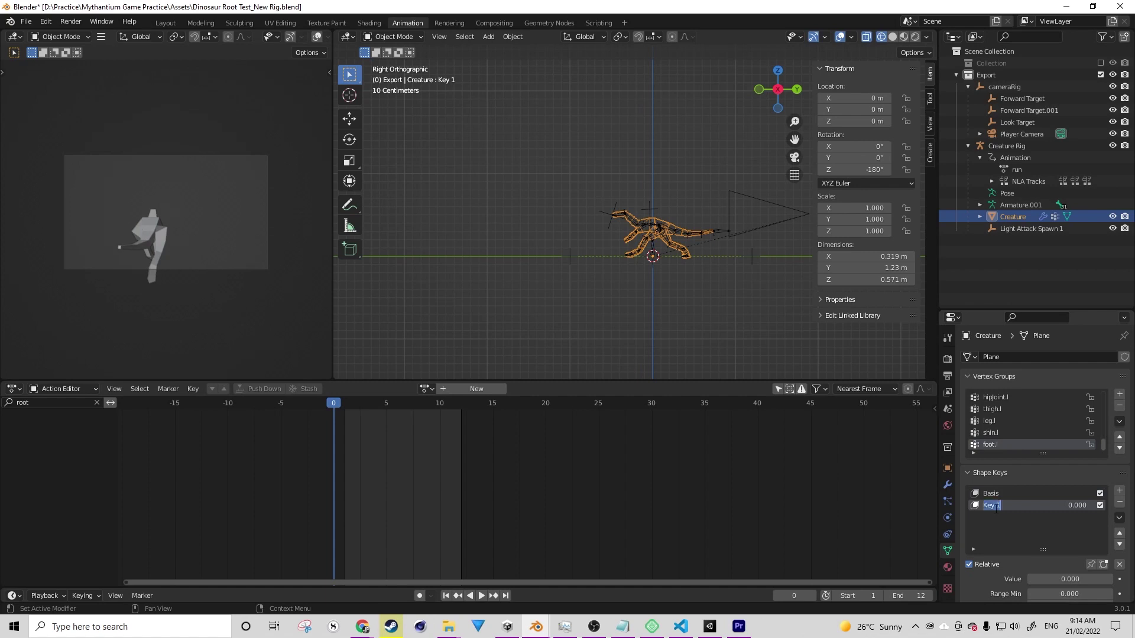
text(Breath)
key(Return)
In Edit Mode, scale up the creature's selected chest face for the Breath shape.
scroll(678, 199, up, 5)
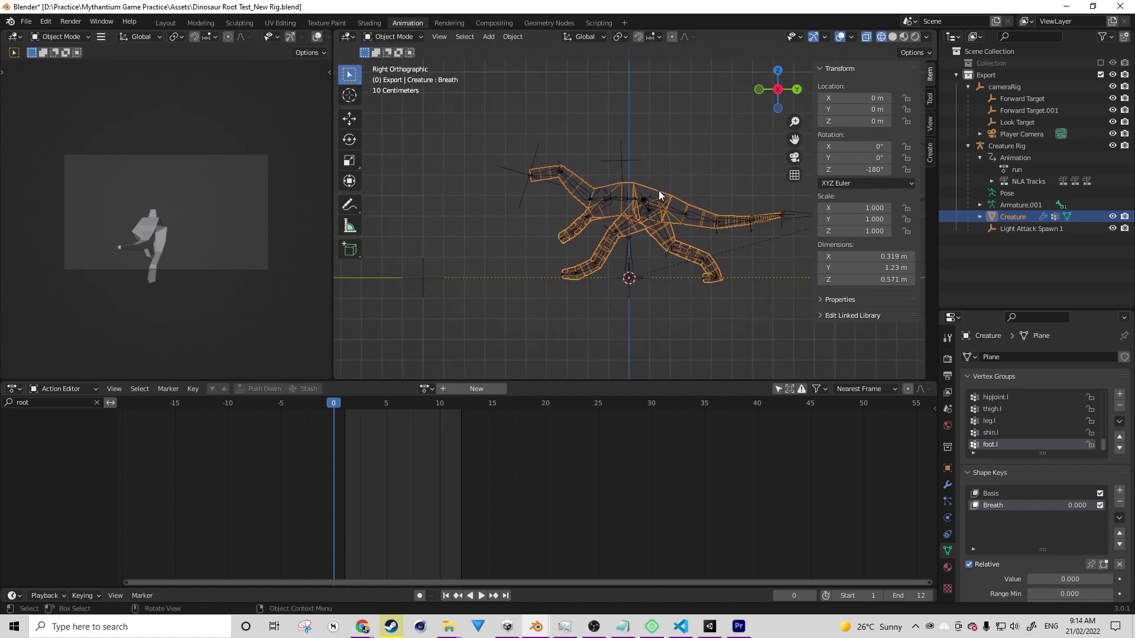
key(Tab)
scroll(658, 190, up, 2)
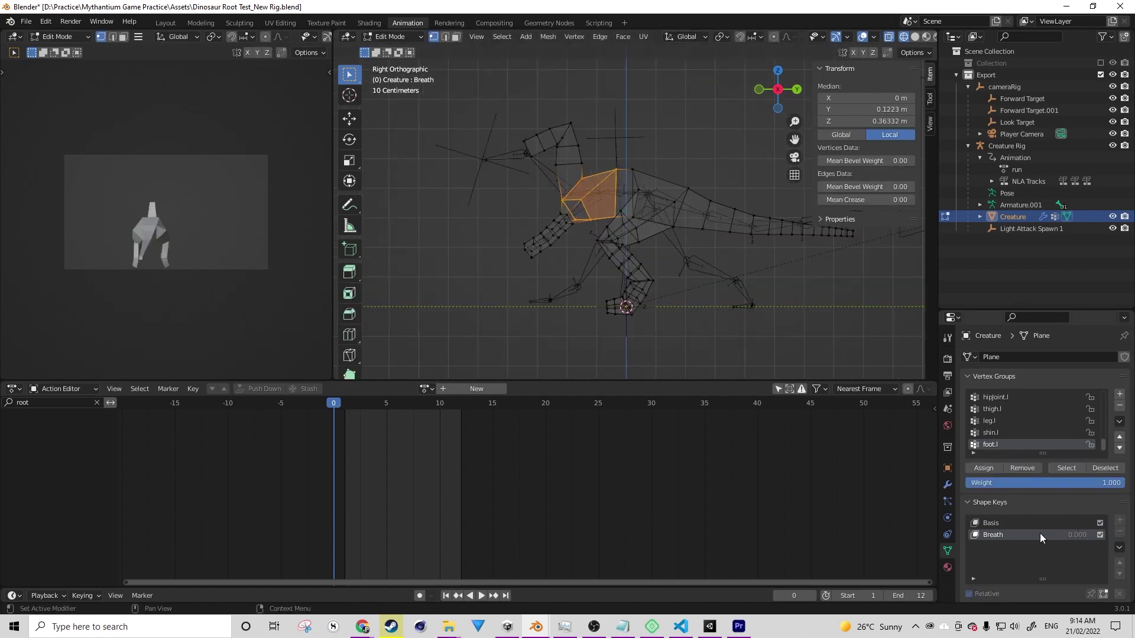
scroll(654, 176, up, 1)
key(s)
click(686, 135)
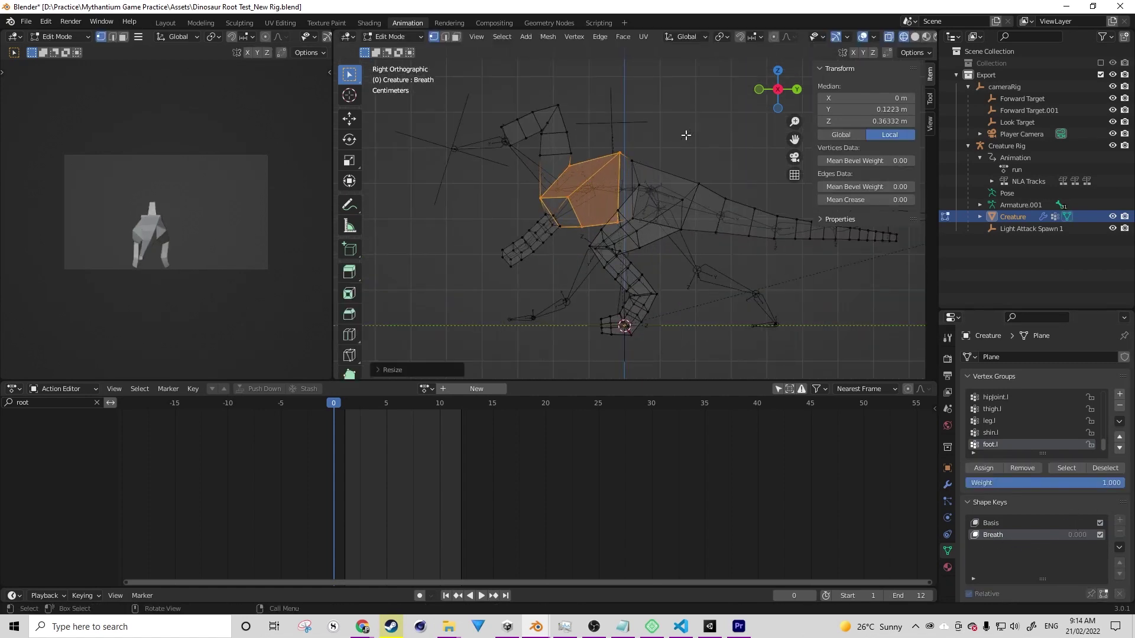
key(Tab)
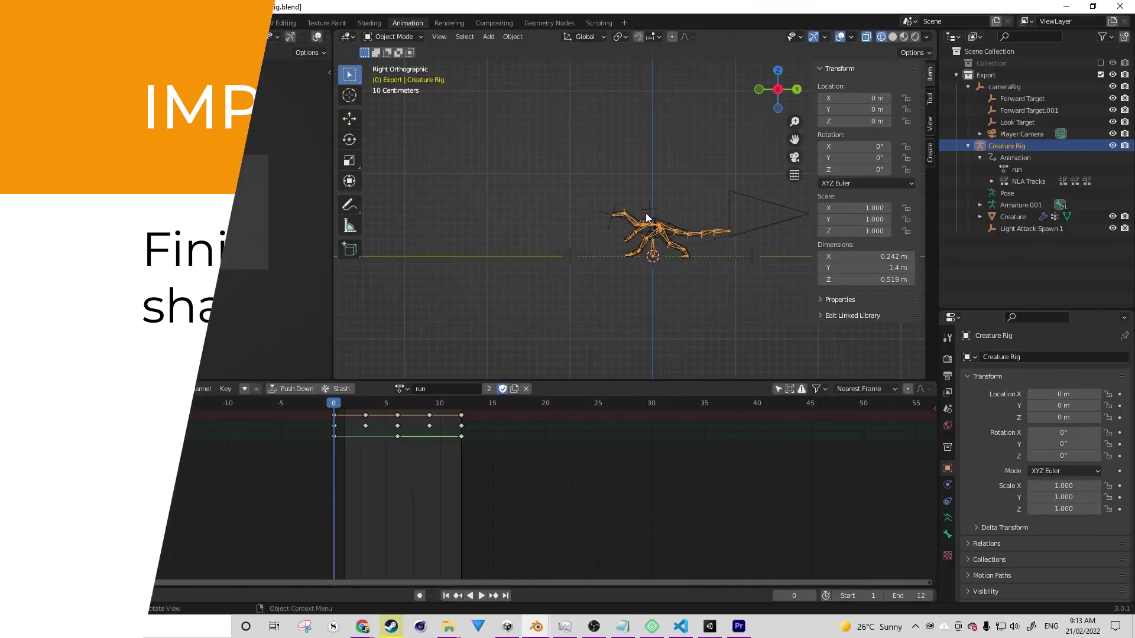
Select the Creature mesh in the Outliner and show its Armature modifier bound to Creature Rig.
click(654, 219)
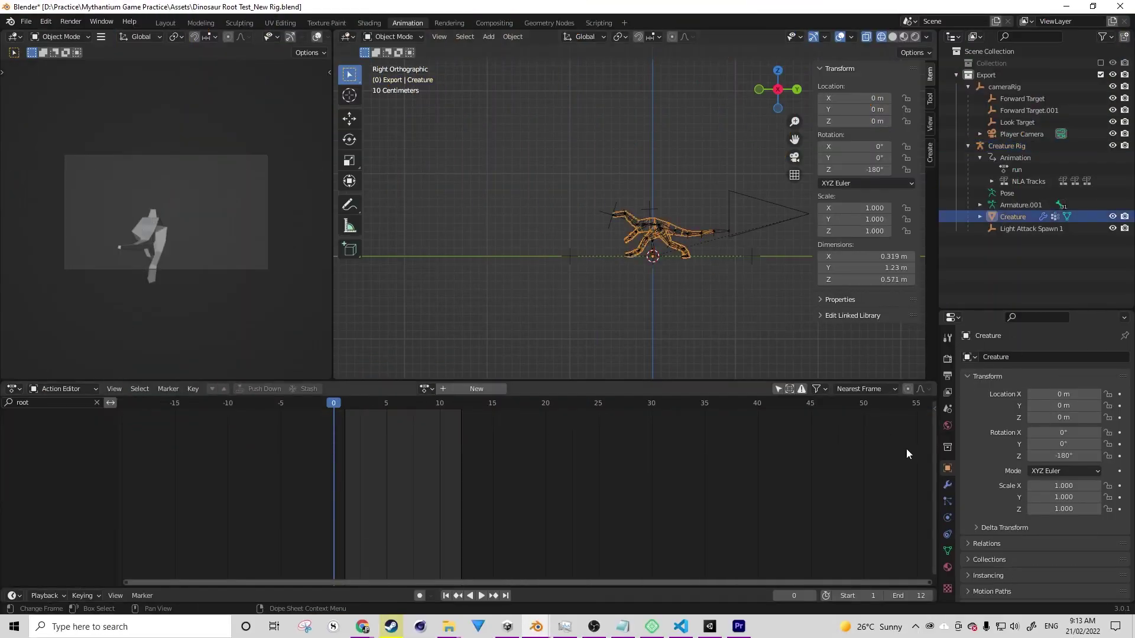
click(949, 487)
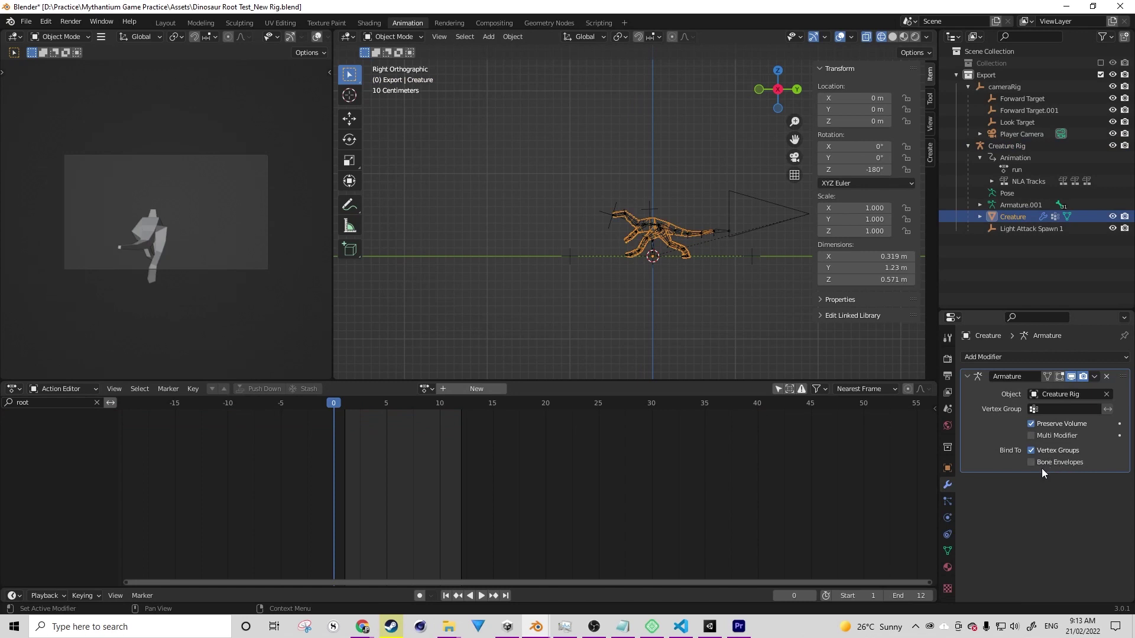
click(27, 23)
mouse_move(62, 191)
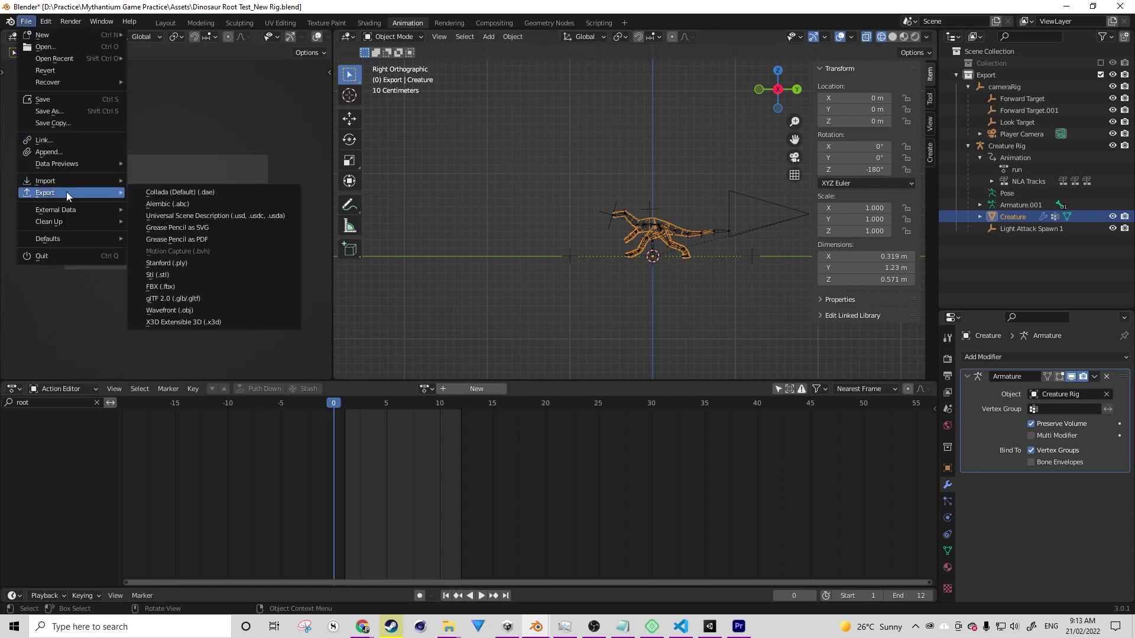
click(187, 278)
scroll(763, 363, down, 3)
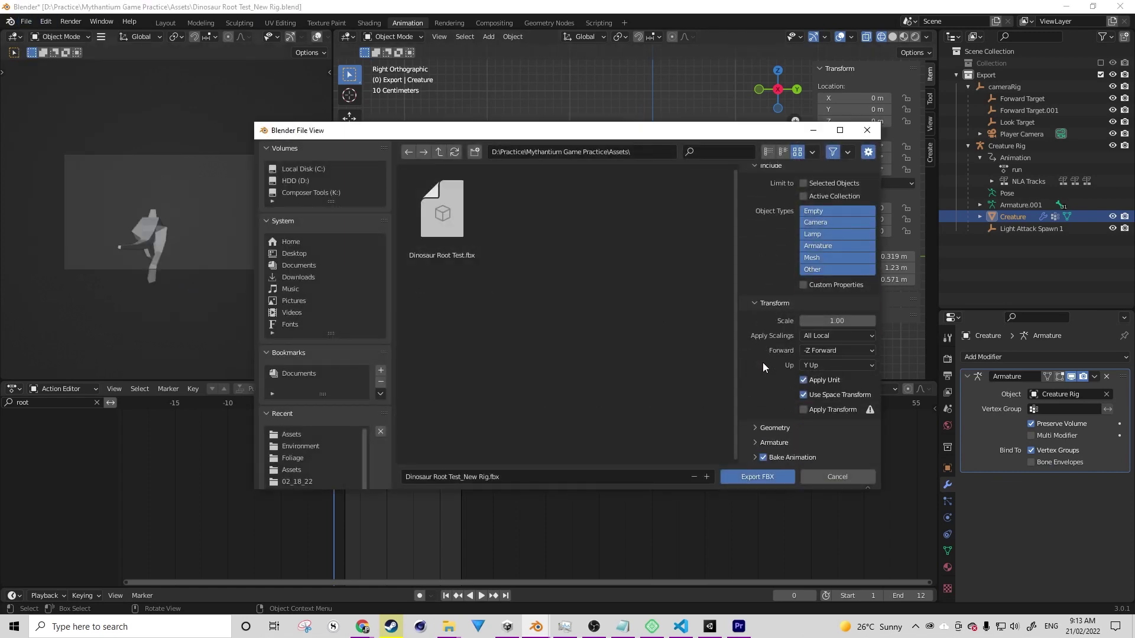
click(757, 433)
scroll(761, 417, down, 3)
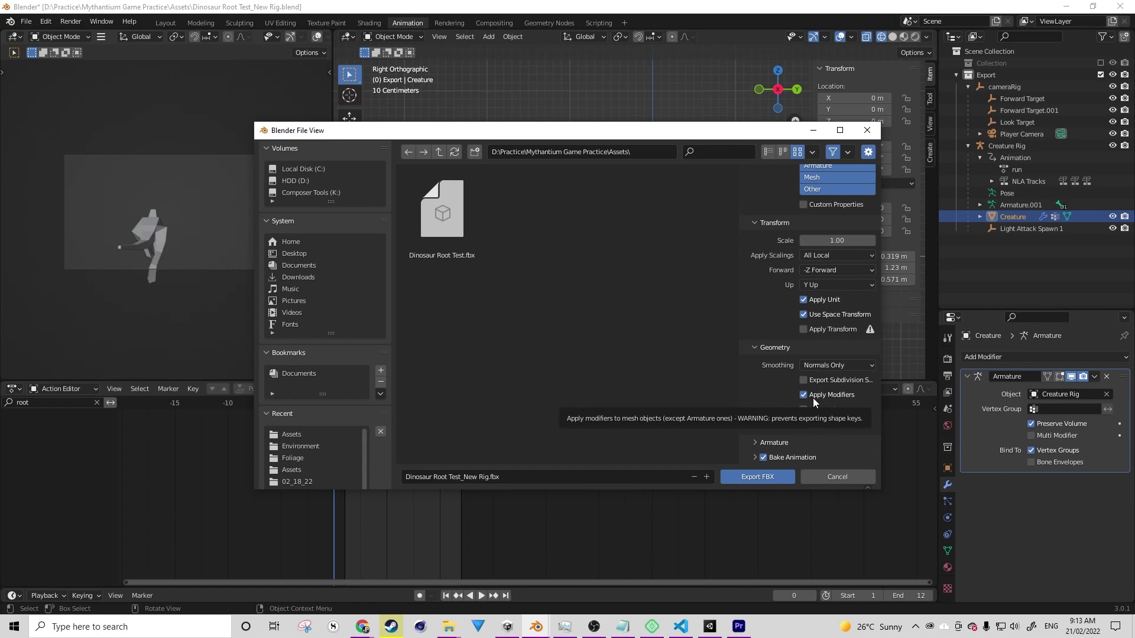
click(844, 475)
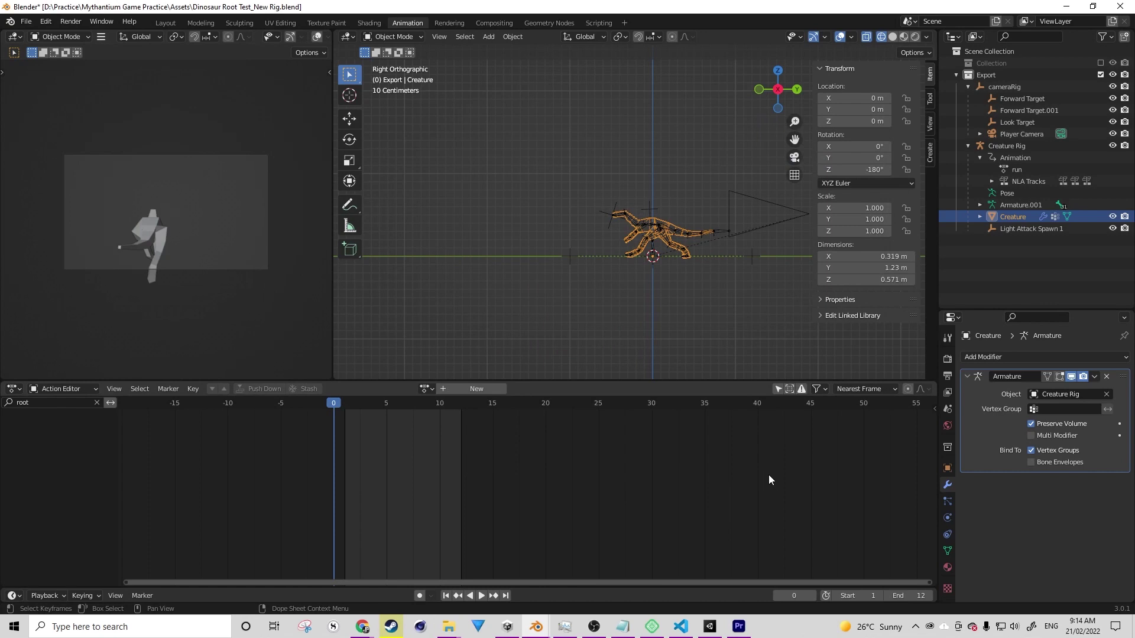
Show the Creature's Basis and Breath shape keys, frame the creature, and play the animation.
click(947, 551)
key(KP_Decimal)
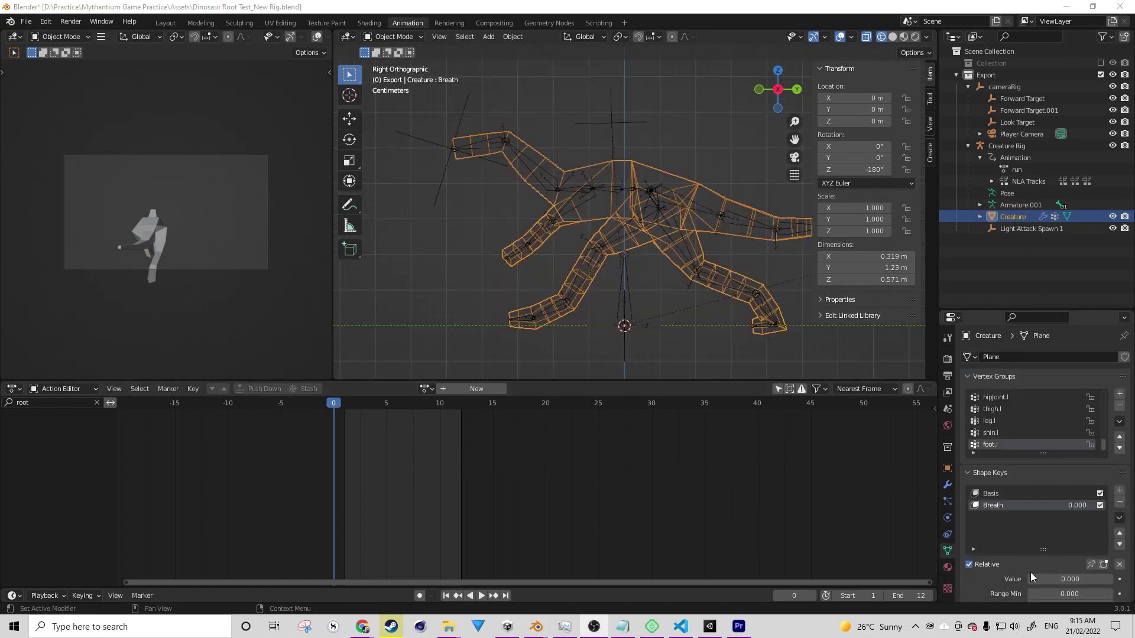
key(space)
key(space)
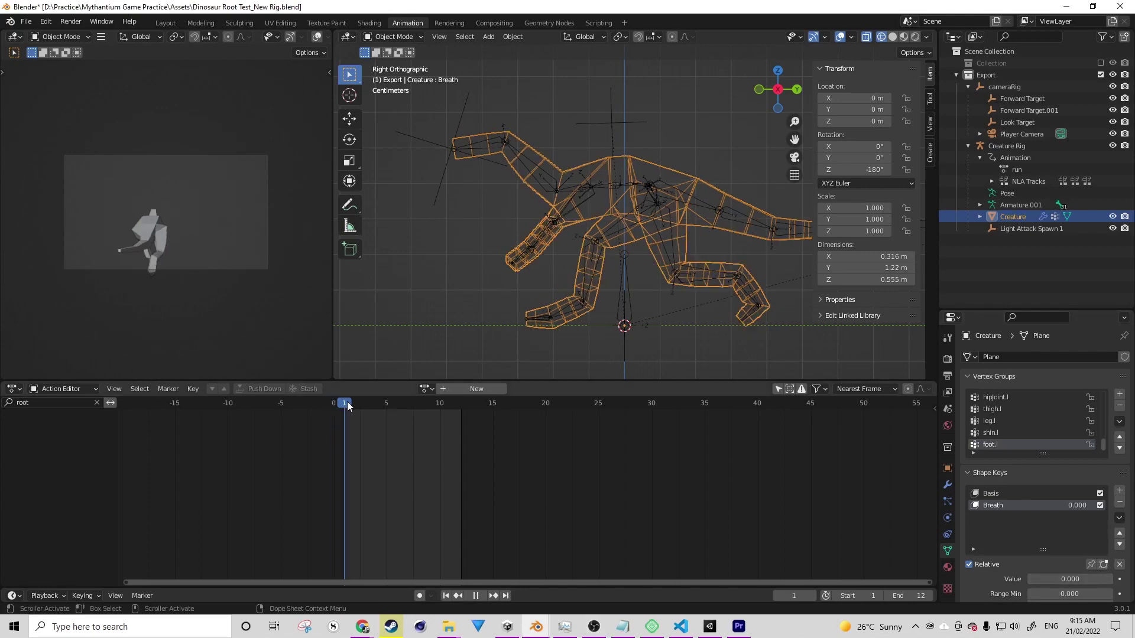
Switch the bottom editor from Action Editor to Dope Sheet, then to Timeline.
click(59, 389)
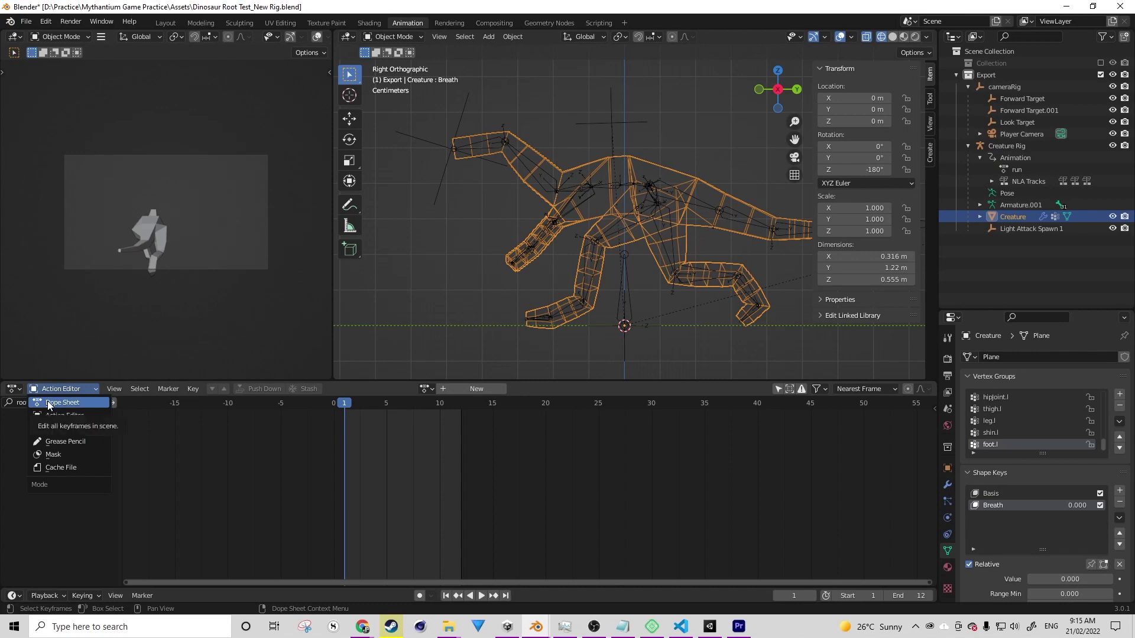
click(51, 404)
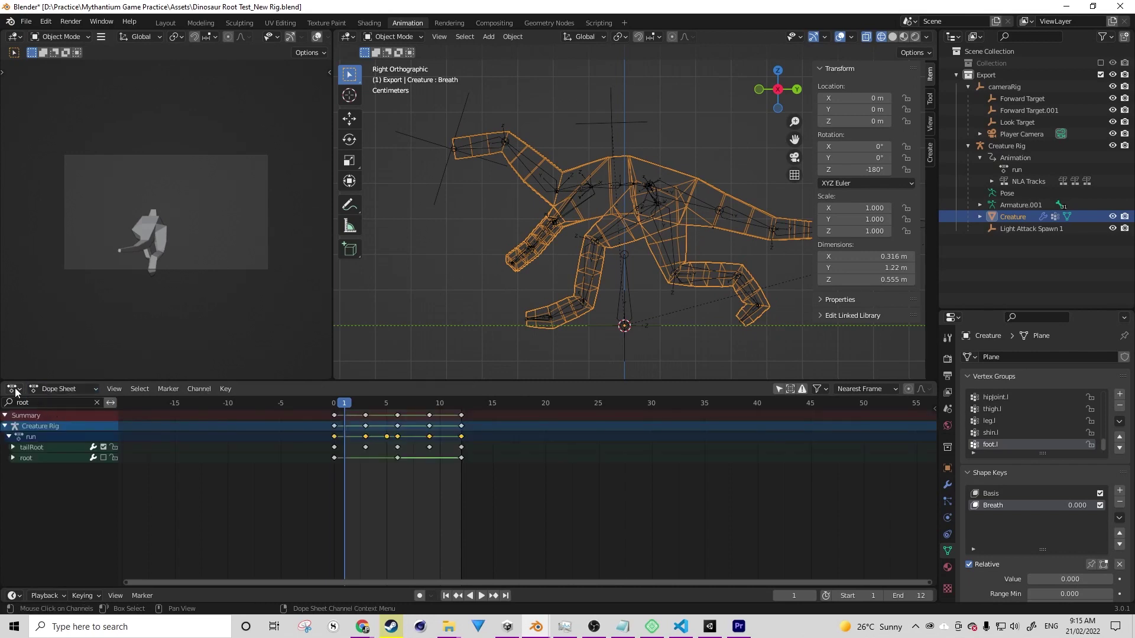
click(15, 389)
click(146, 439)
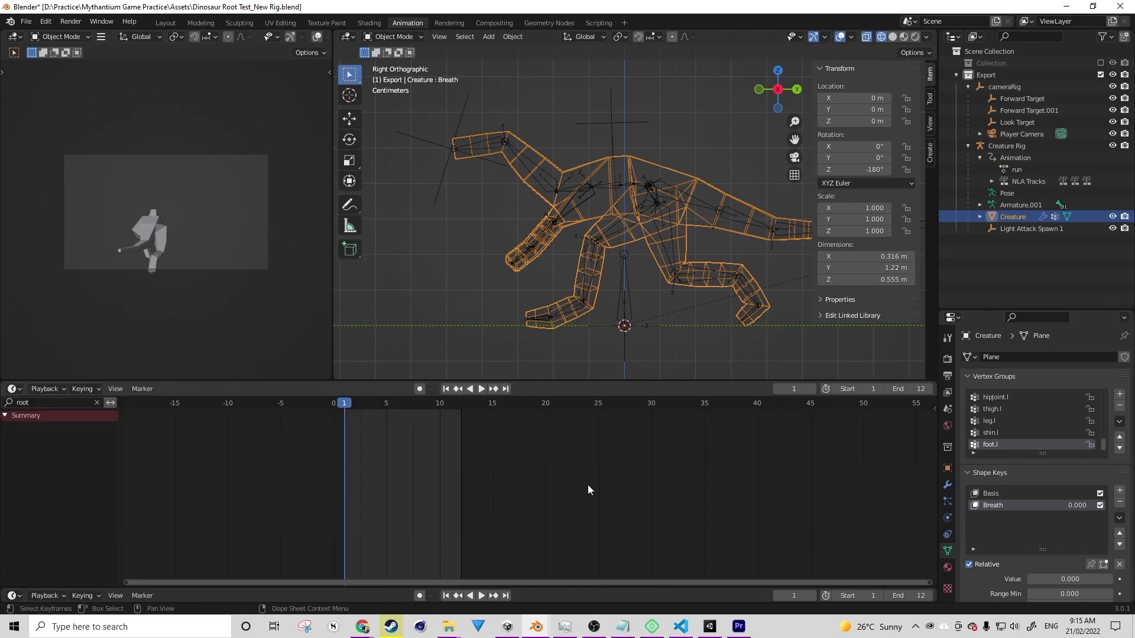
Keyframe the Breath value at 0 on frame 1, 1.000 on frame 6, and 0 on frame 12.
click(1120, 580)
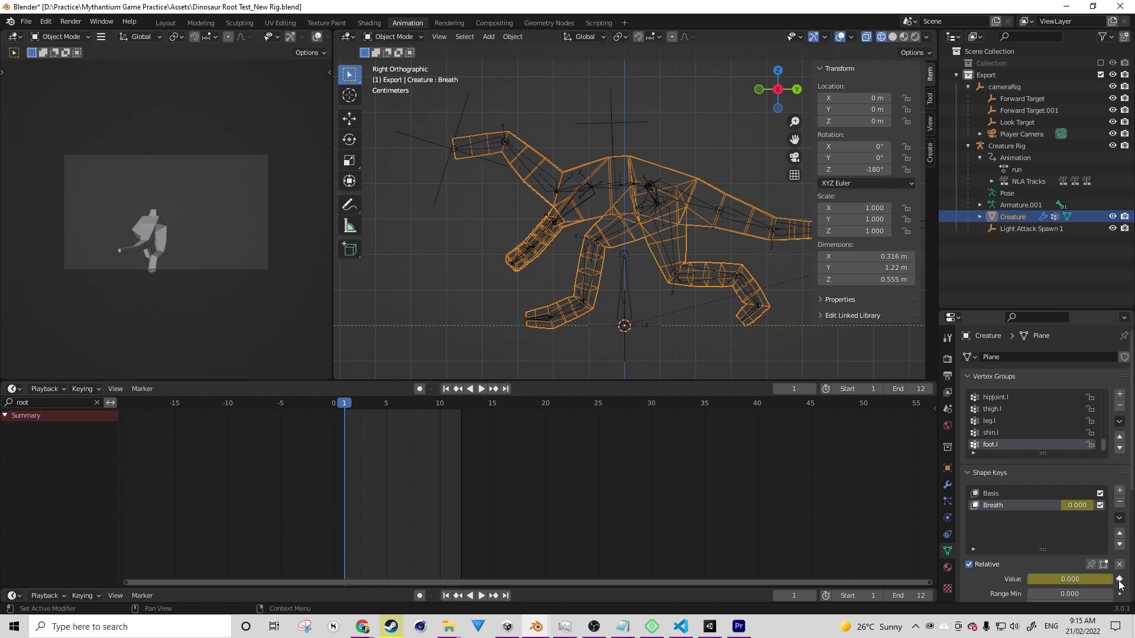
click(97, 403)
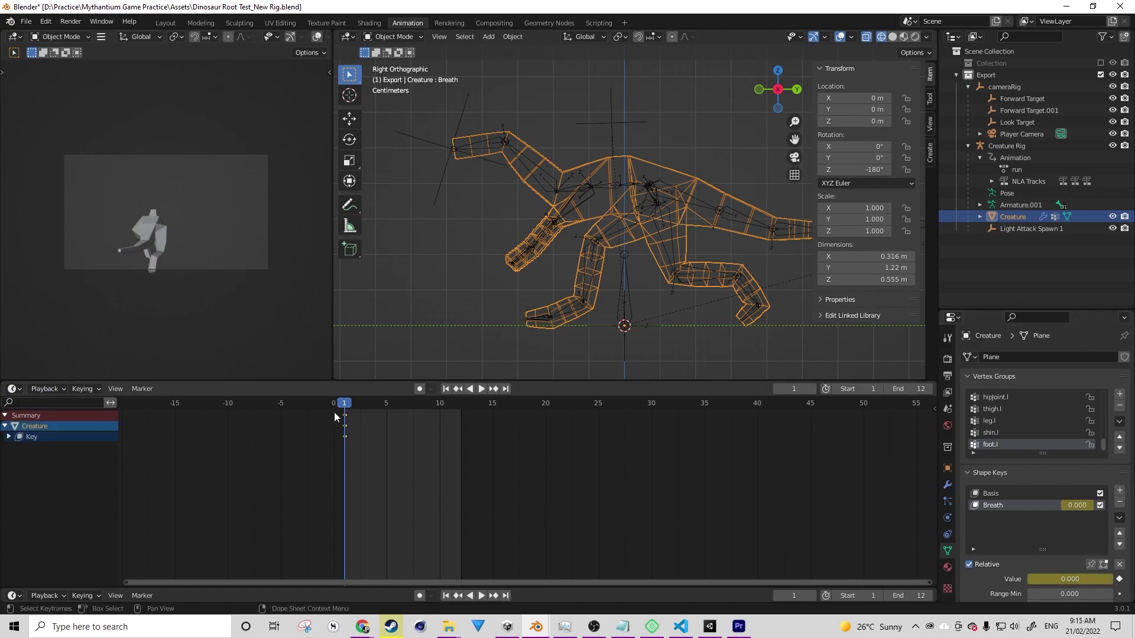
key(space)
key(space)
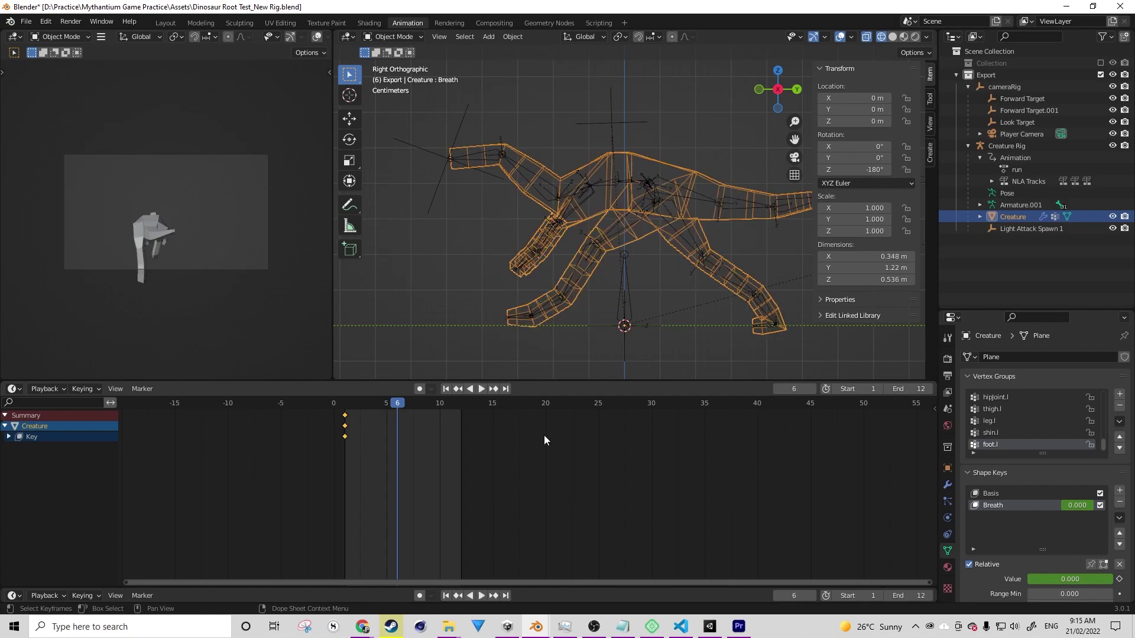
drag(1066, 578, 1111, 579)
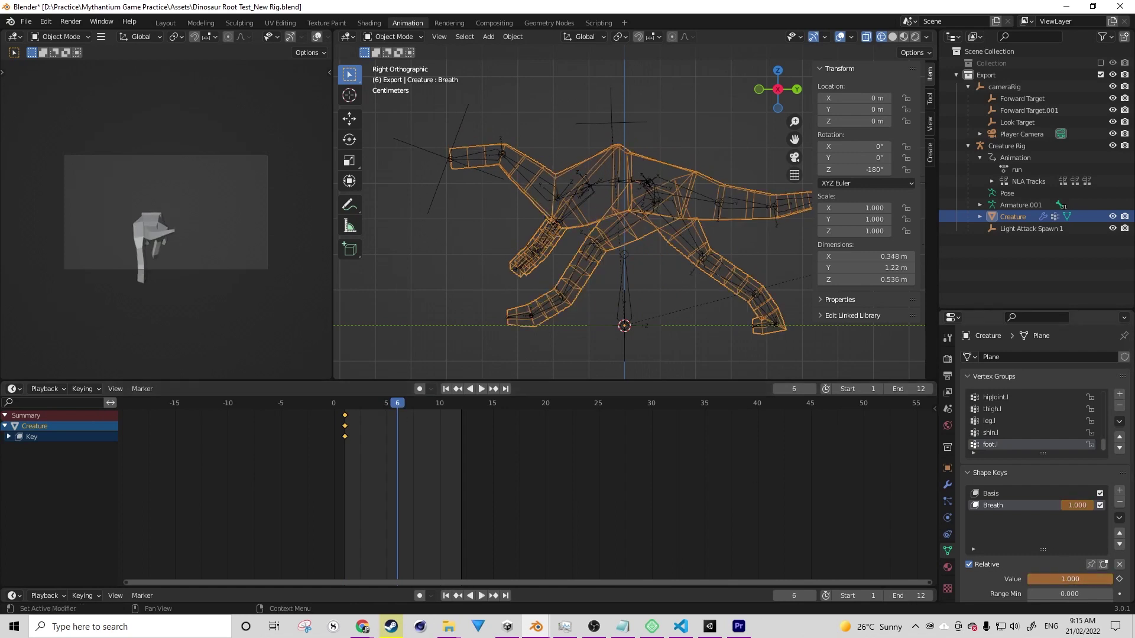
click(1120, 580)
key(Right)
key(Right)
key(Right)
key(Right)
key(Right)
key(Right)
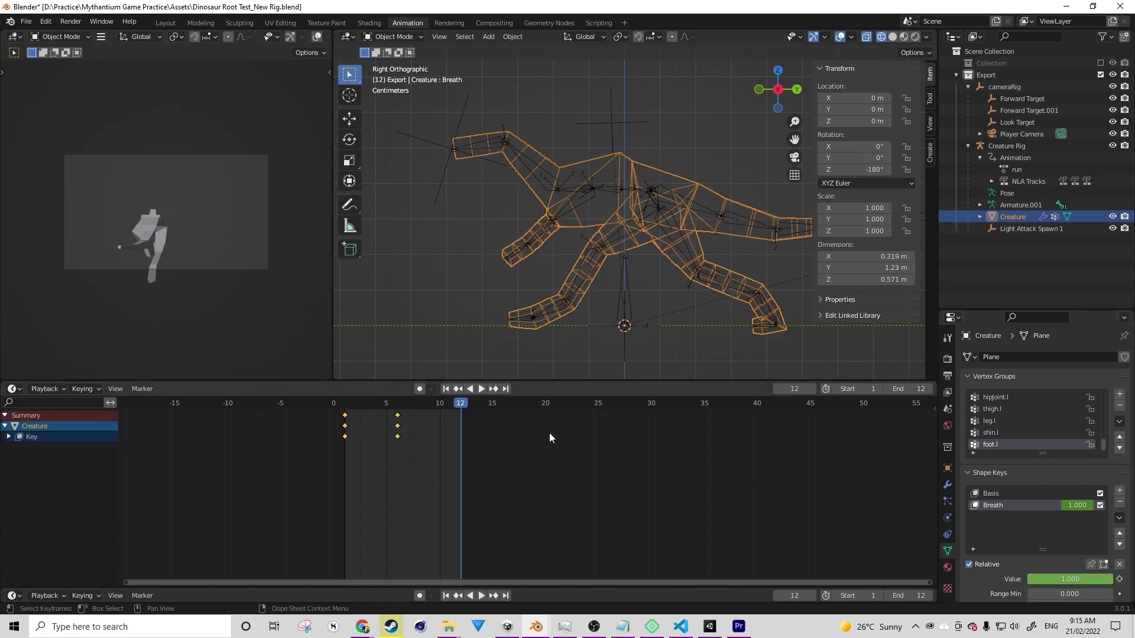
drag(1097, 578, 1062, 579)
click(1119, 579)
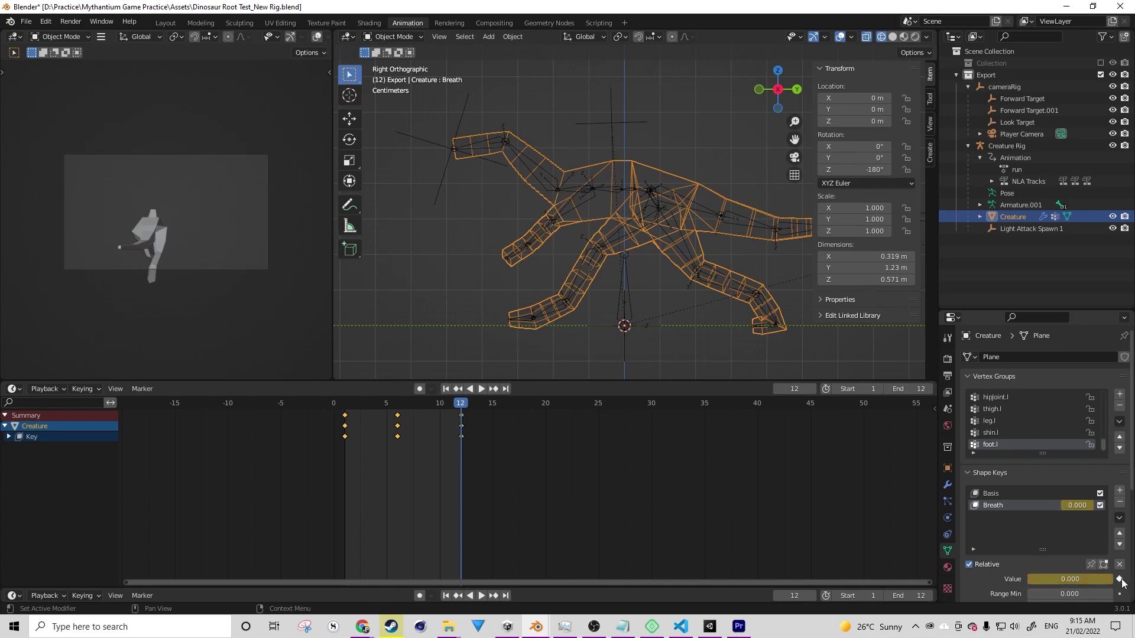
Move the frame-6 Breath keys to frame 7 and play back the breathing in Solid shading.
click(397, 421)
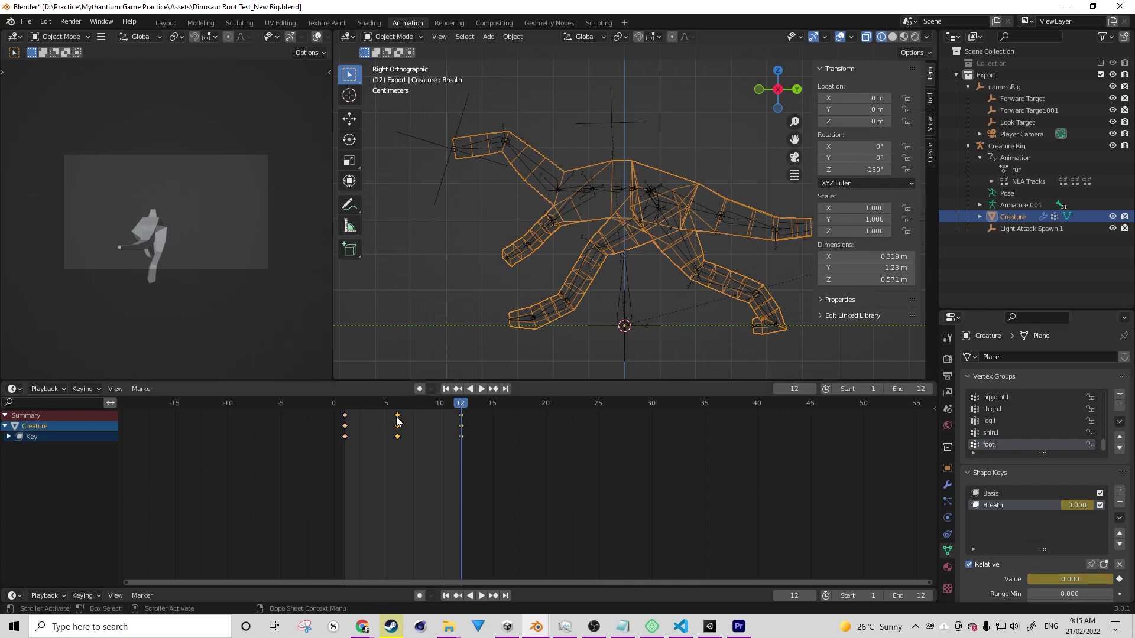
drag(397, 421, 408, 421)
key(space)
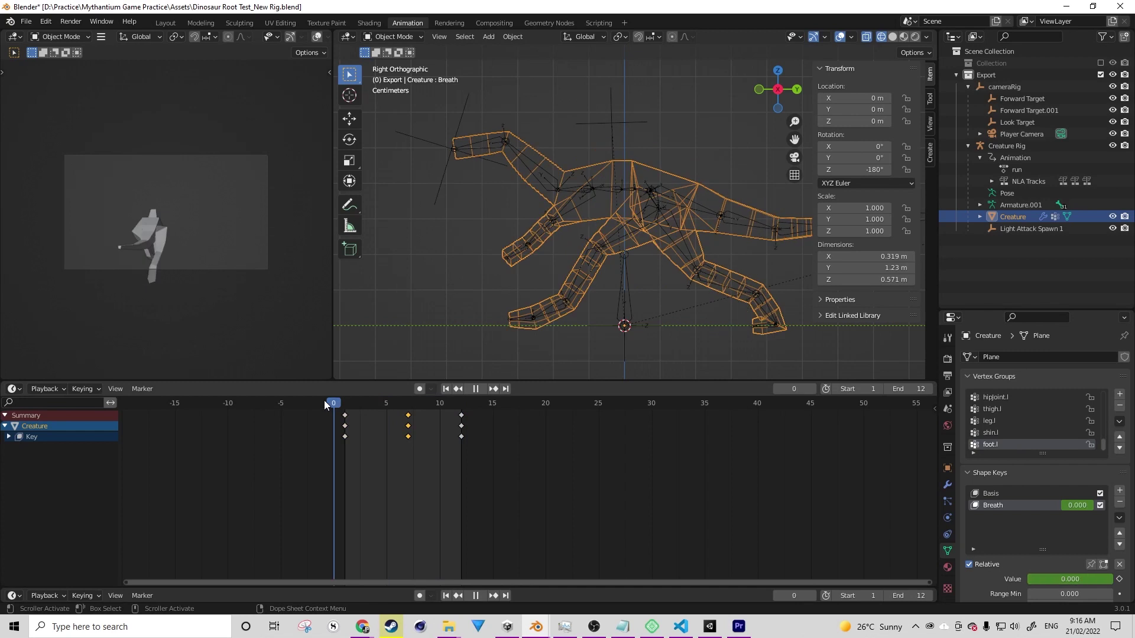
key(z)
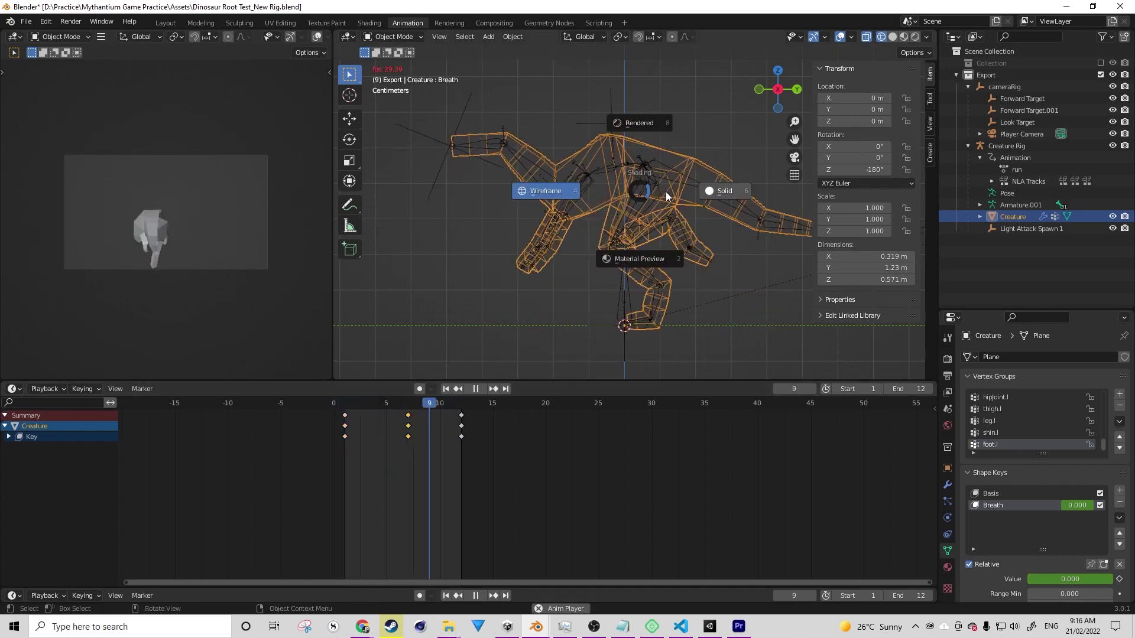
click(699, 193)
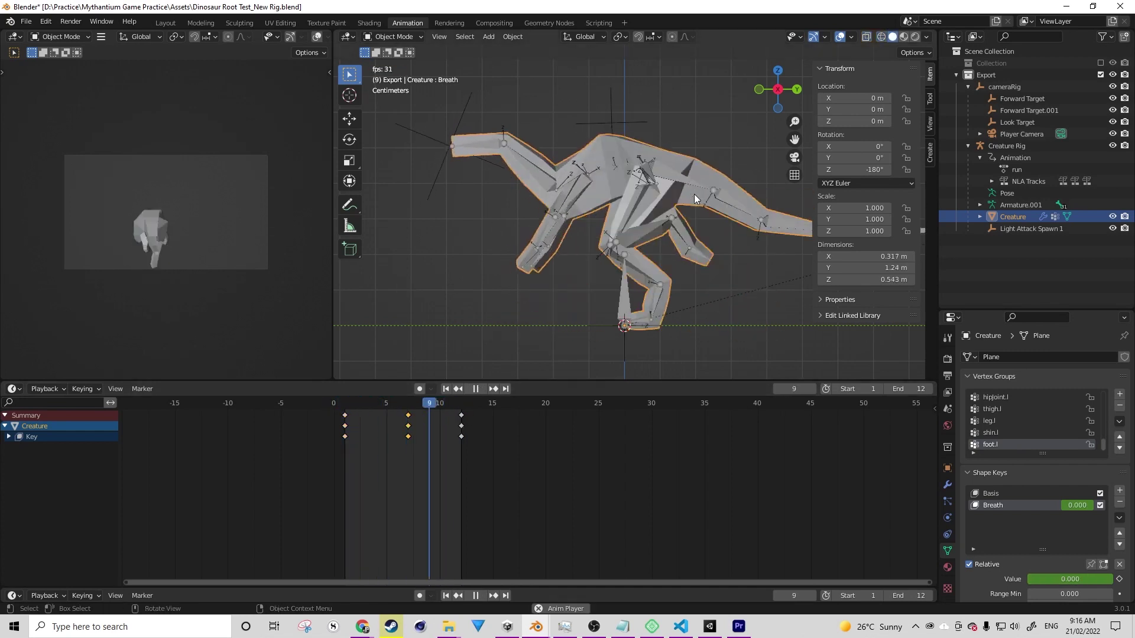
key(space)
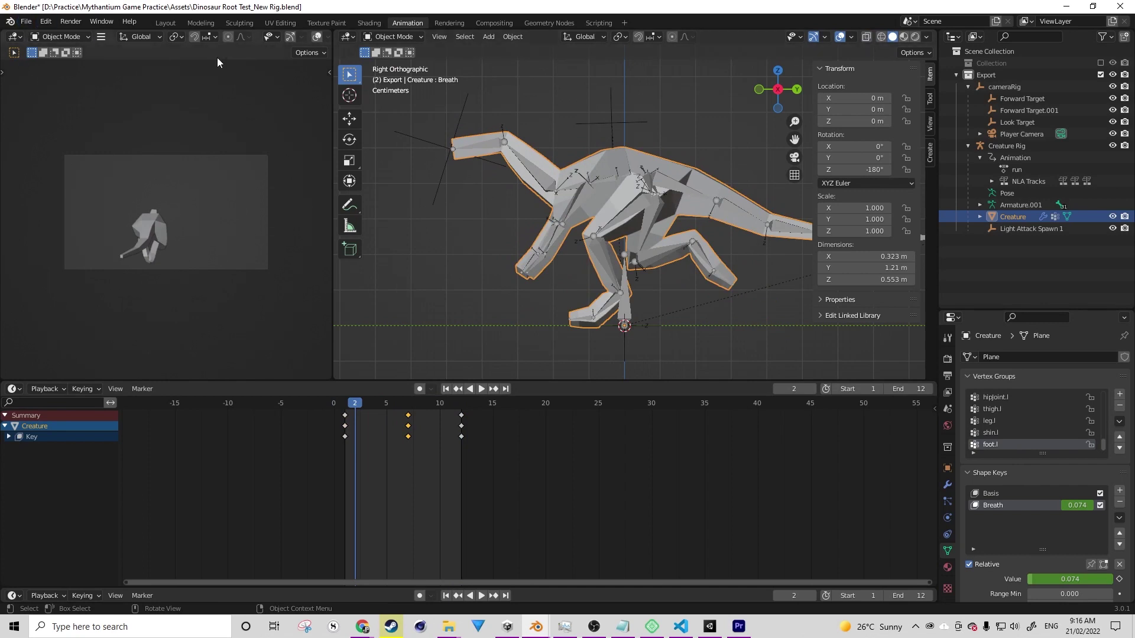
click(26, 23)
Export the rig and mesh in FBX format under the file name Example2.fbx.
mouse_move(47, 198)
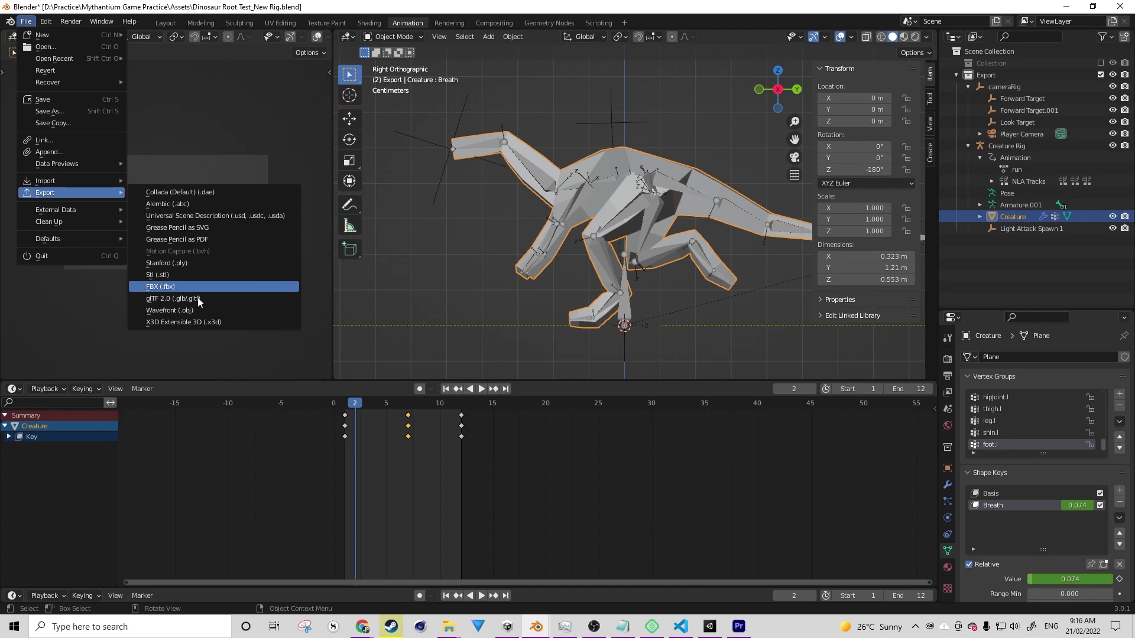
click(172, 290)
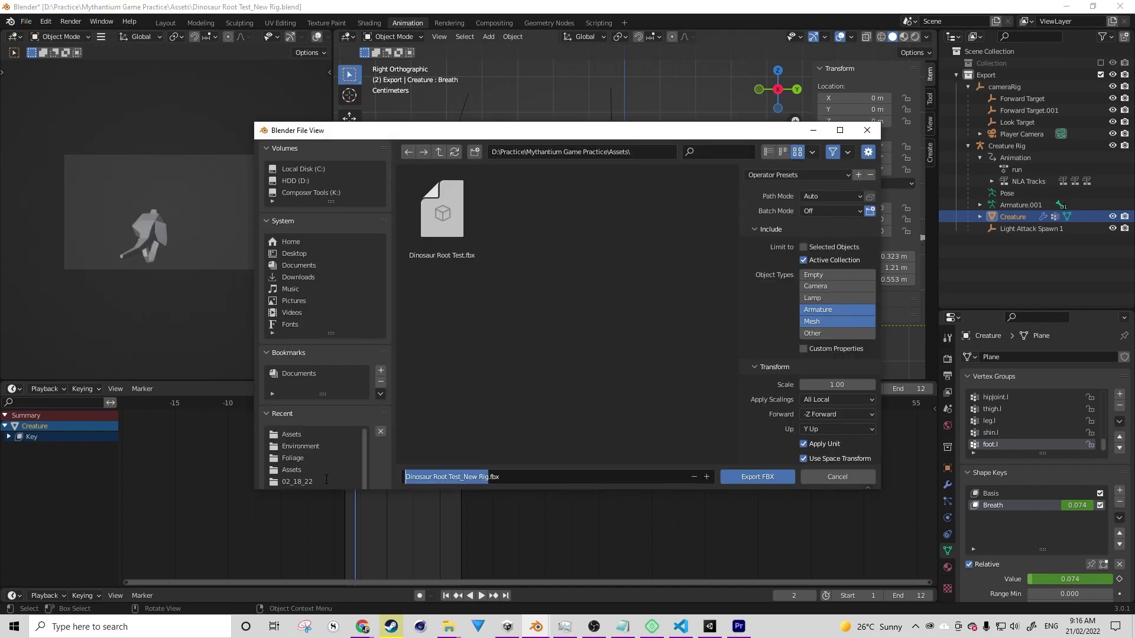
text(Example2)
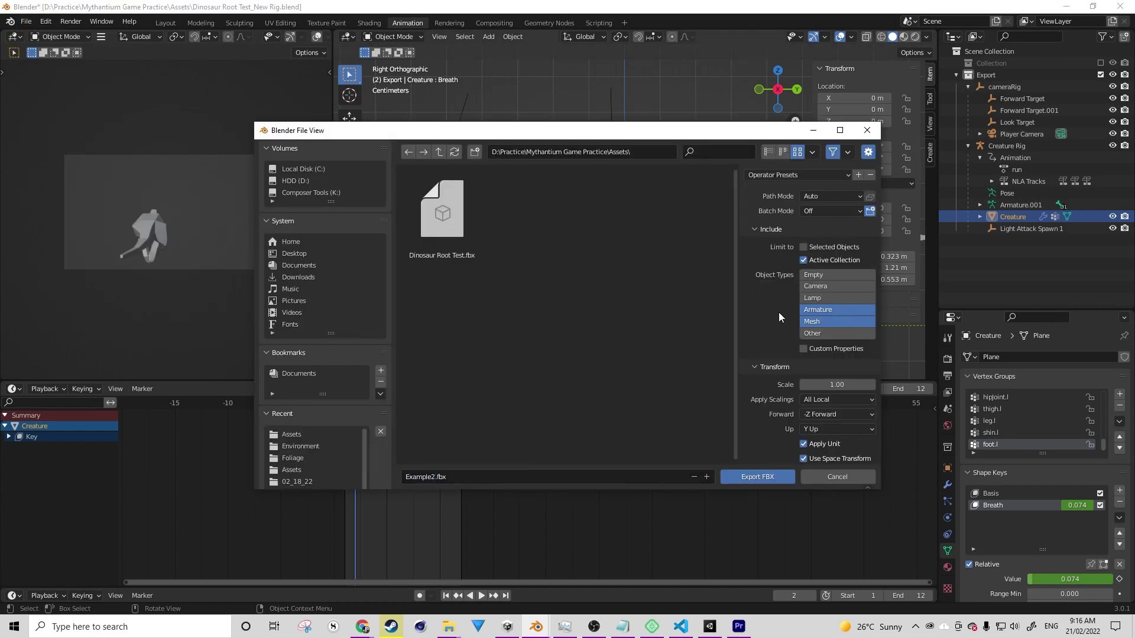
click(757, 476)
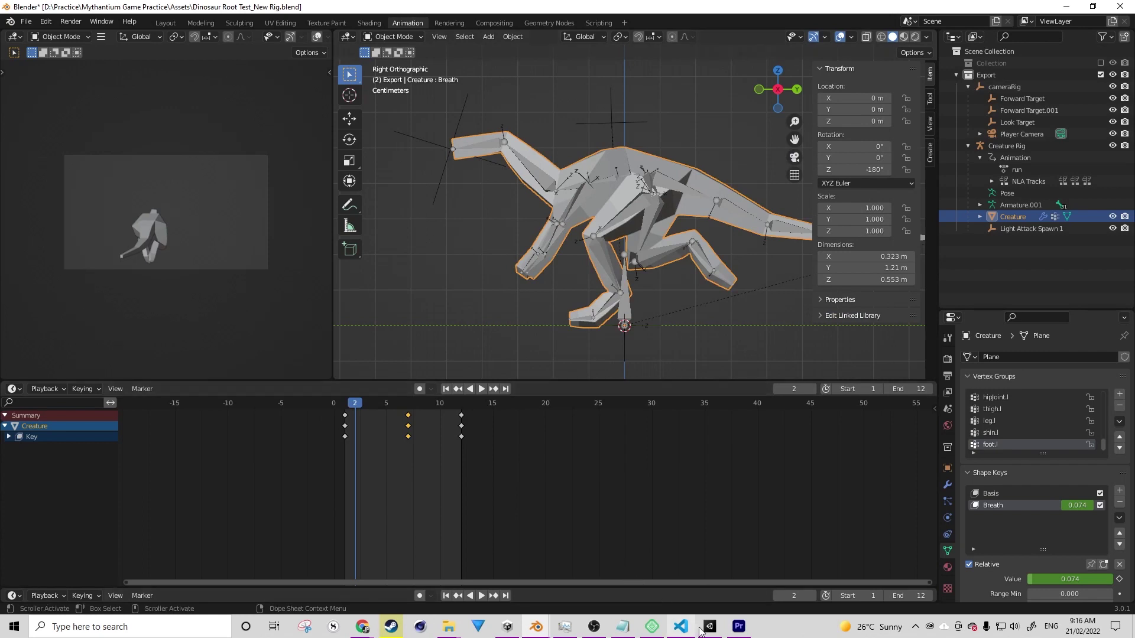
Switch to the Unity project and refocus it so Example2.fbx imports.
mouse_move(710, 631)
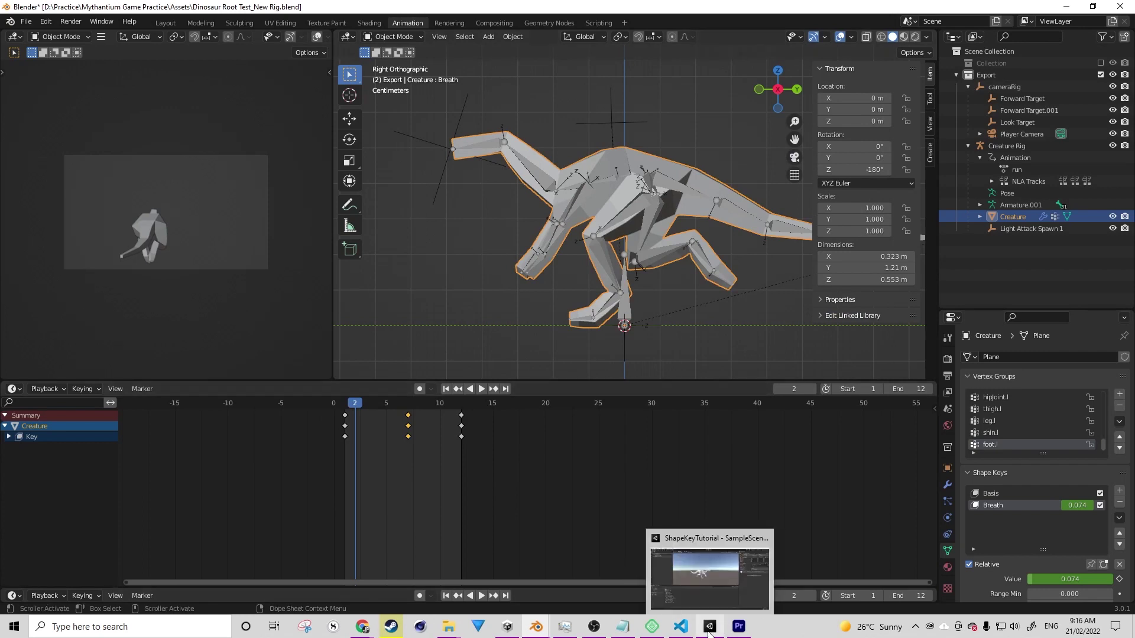
click(700, 556)
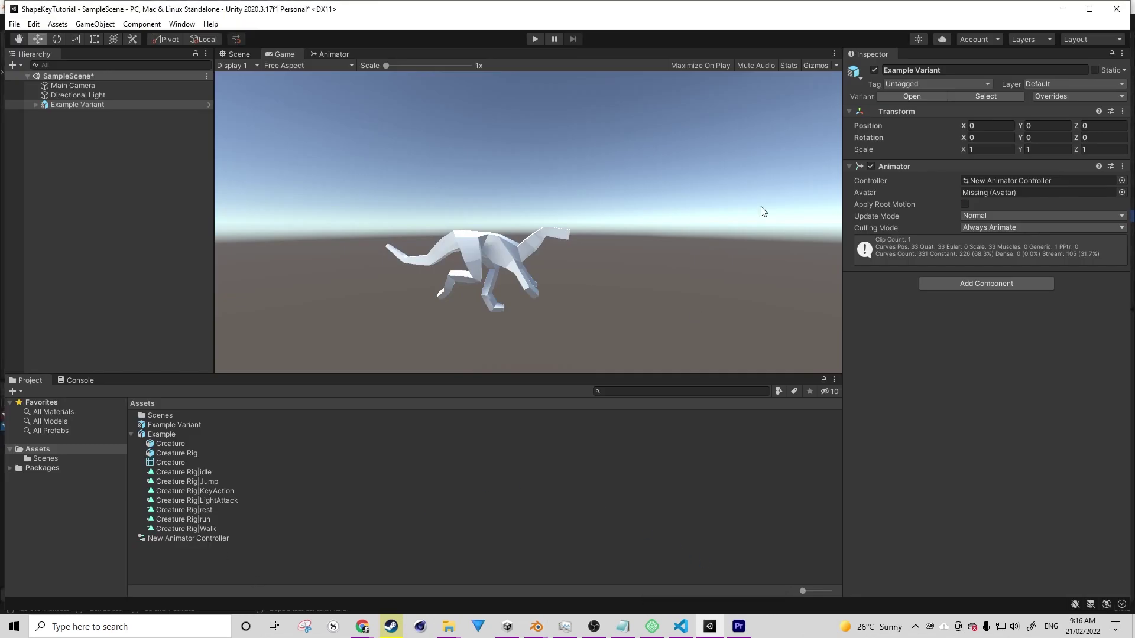
click(132, 436)
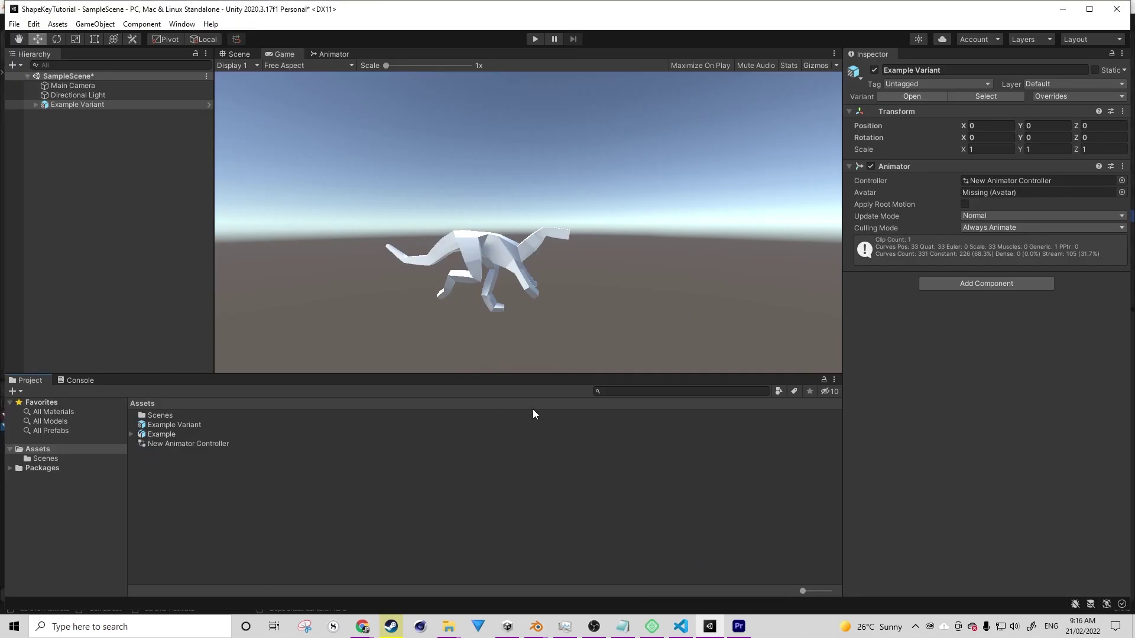
click(712, 628)
click(711, 627)
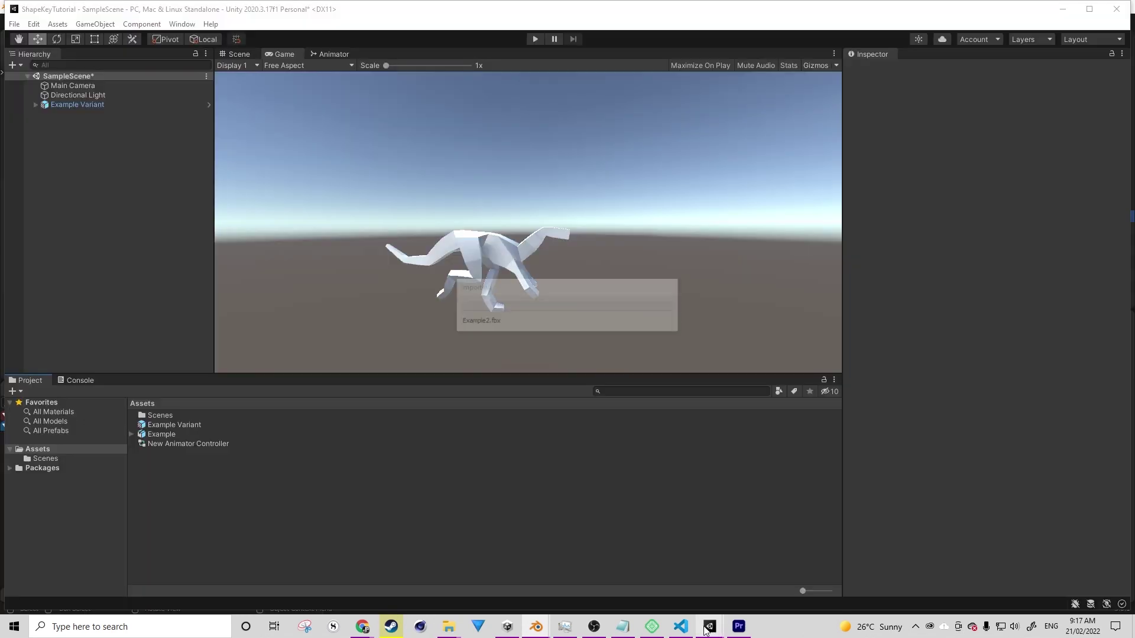
Select the Example2 asset, switch to Scene view, and show its Model import settings.
click(171, 444)
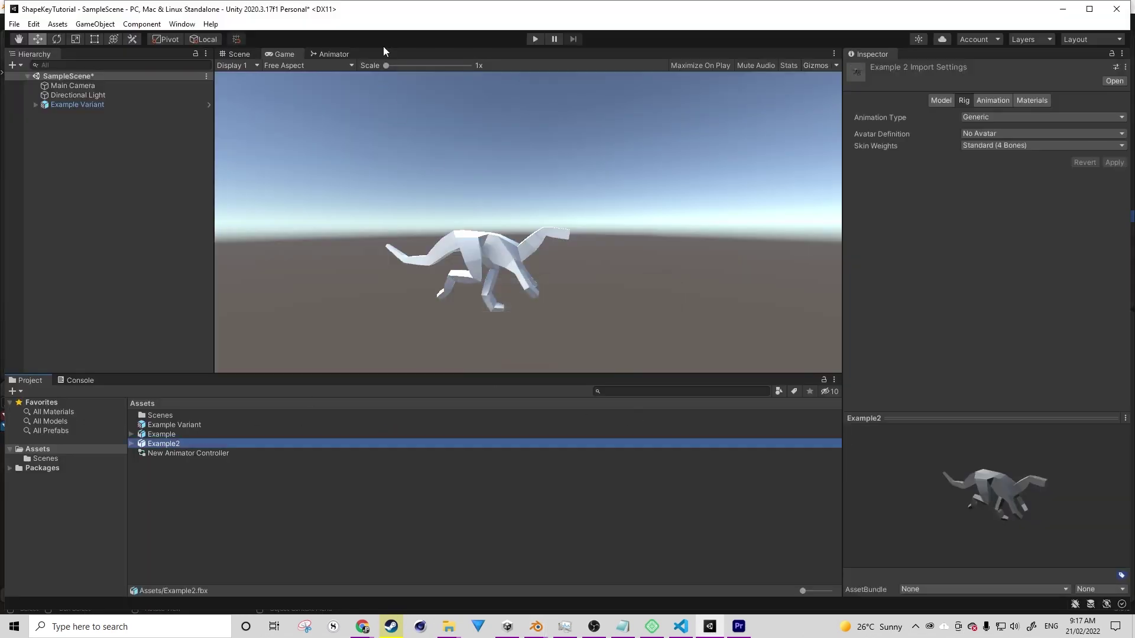
click(231, 54)
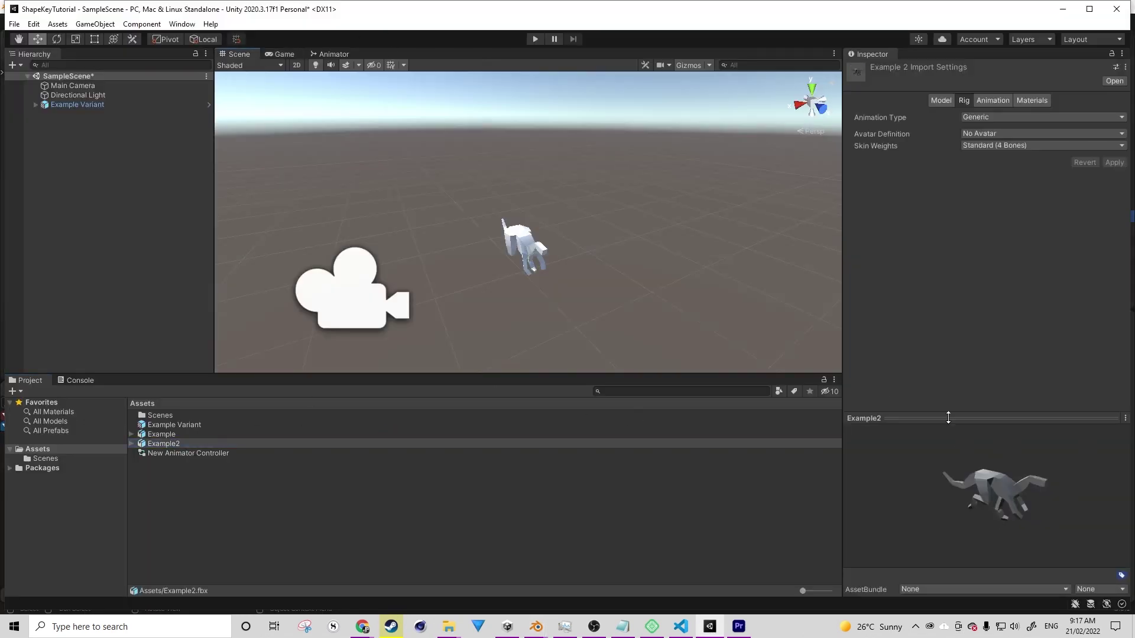
drag(949, 417, 948, 391)
click(944, 98)
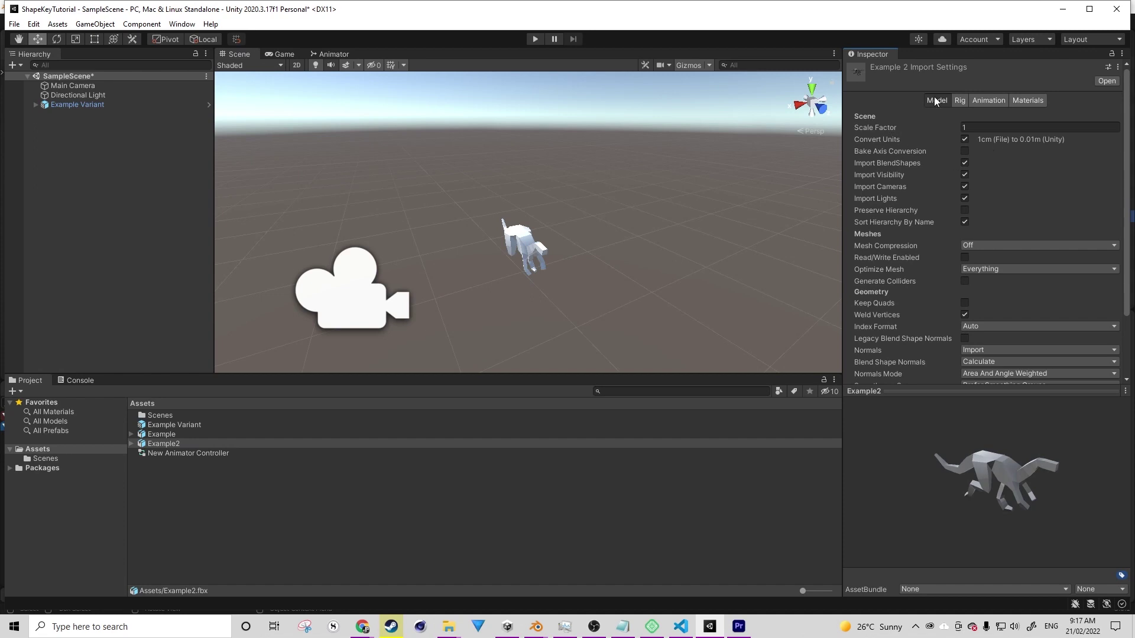
On Example2's Animation tab, preview the Creature Rig|run clip, then the idle clip.
click(983, 100)
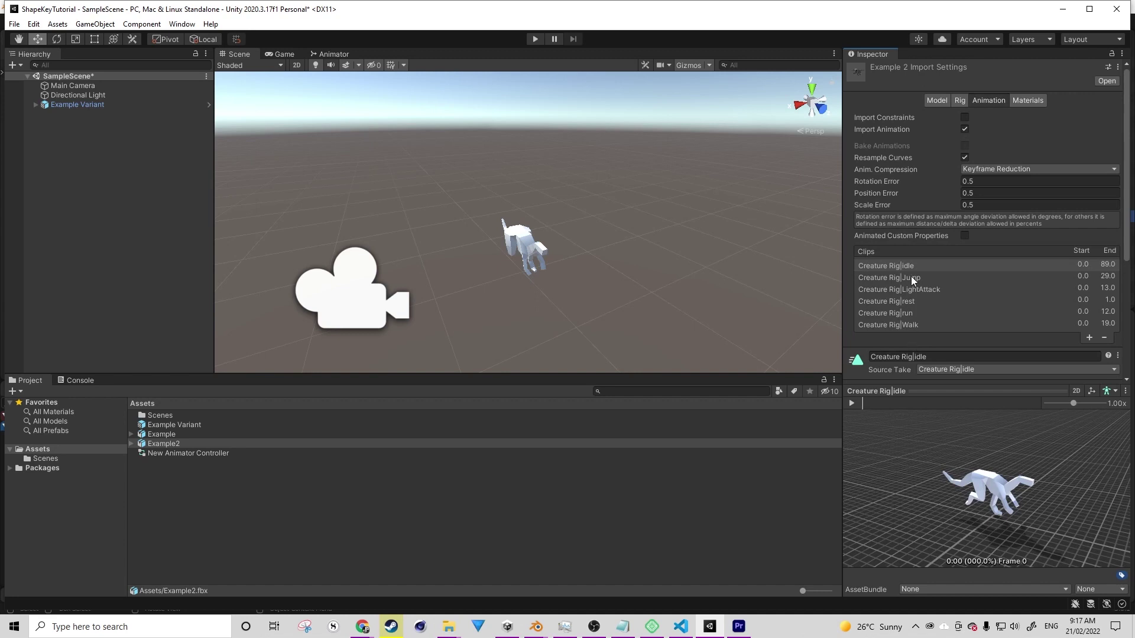
click(903, 312)
click(852, 403)
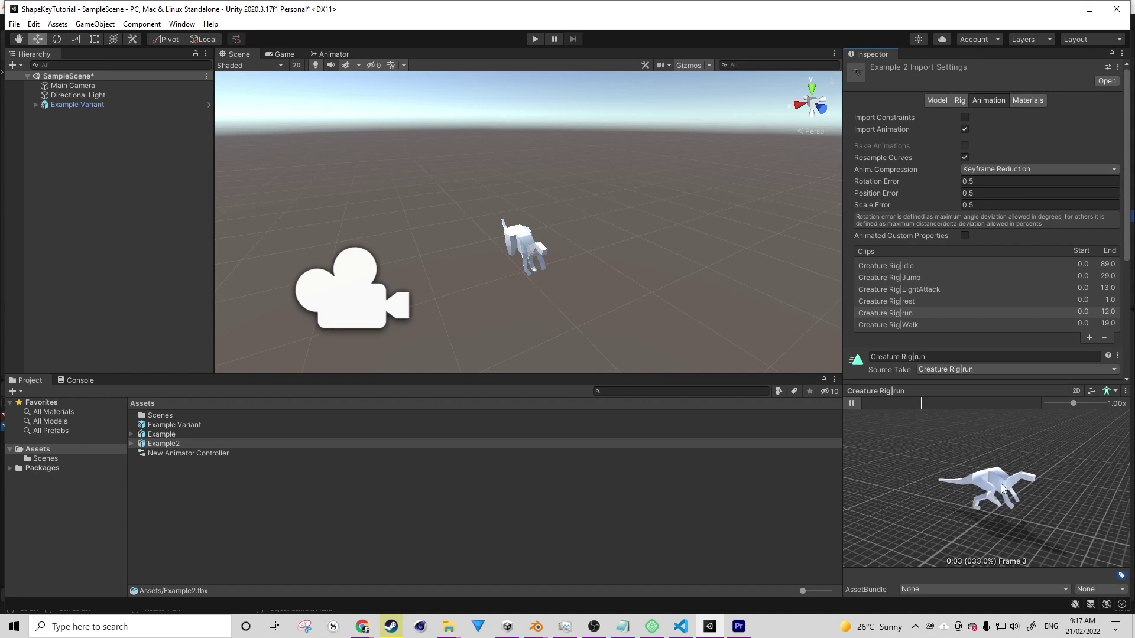
click(851, 404)
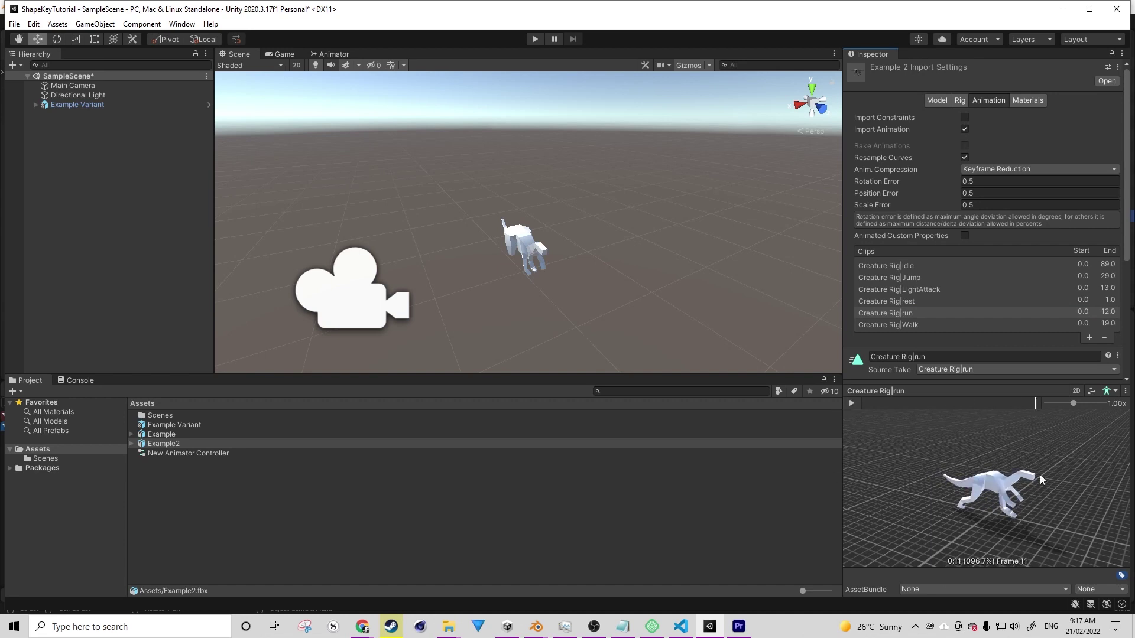
click(914, 266)
click(851, 403)
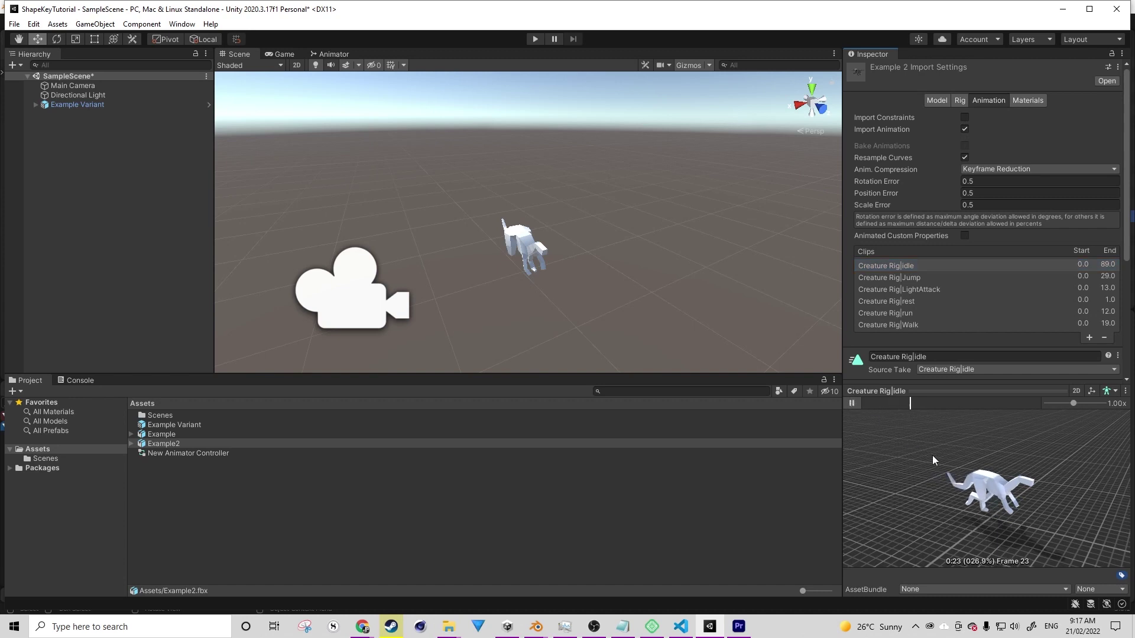
click(851, 405)
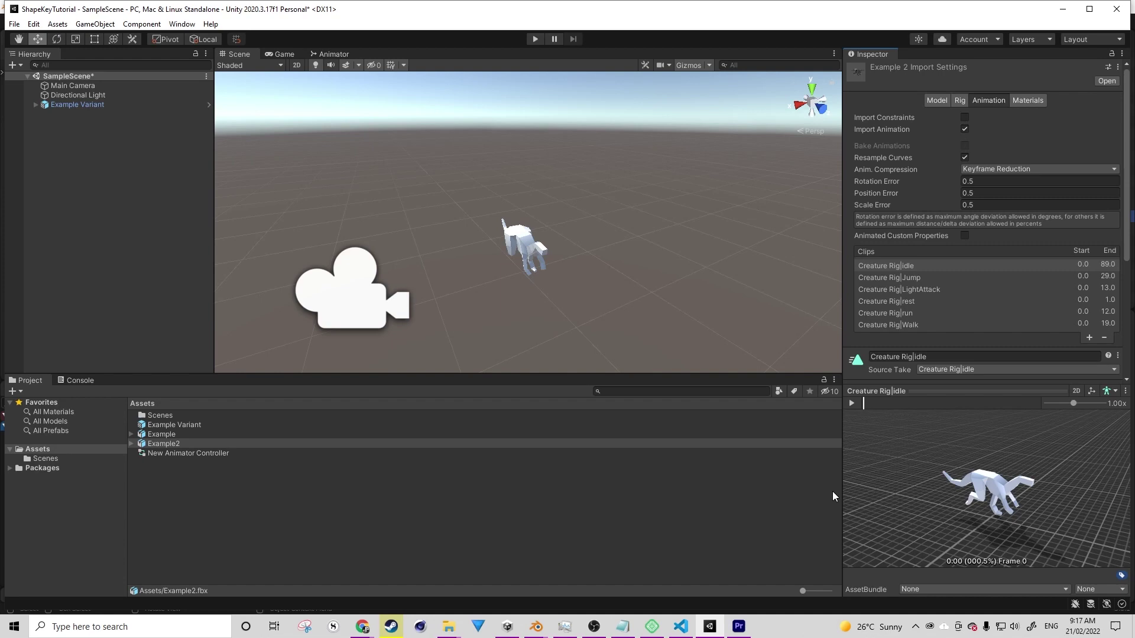
Back in Blender, move the middle Breath keys from frame 7 to frame 6, replay, and stop at frame 3.
mouse_move(536, 626)
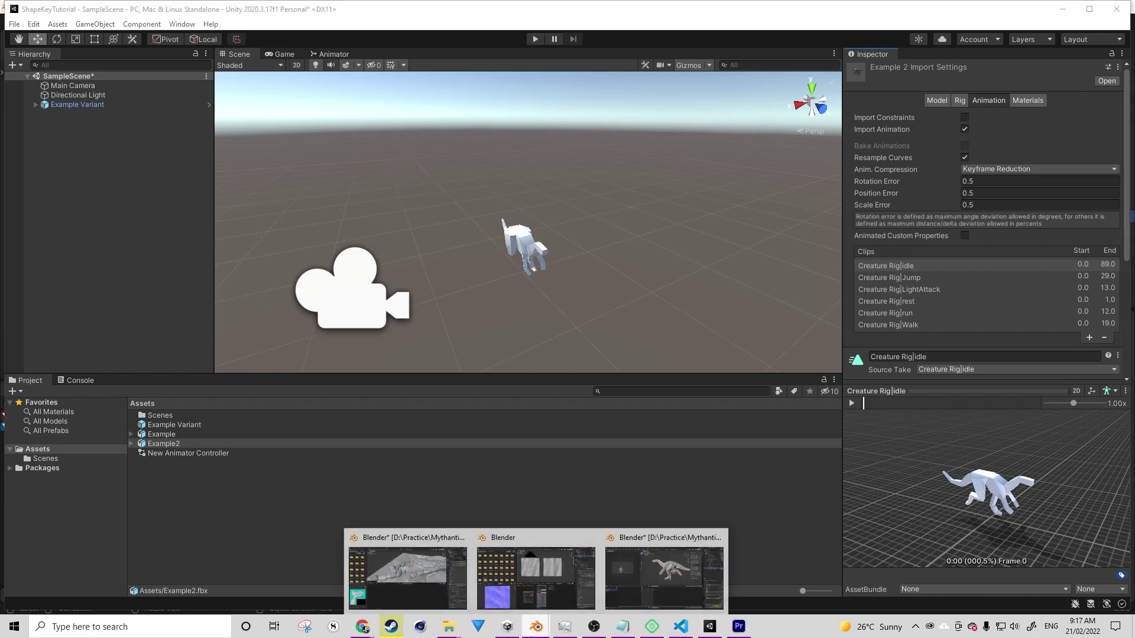
click(676, 577)
key(space)
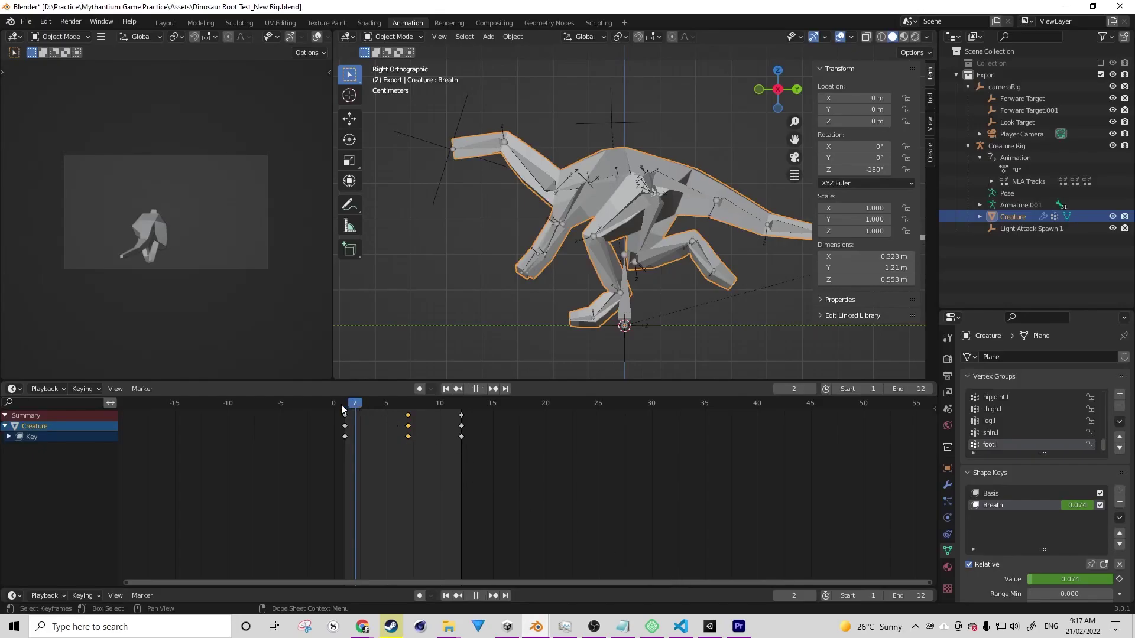
click(343, 405)
key(space)
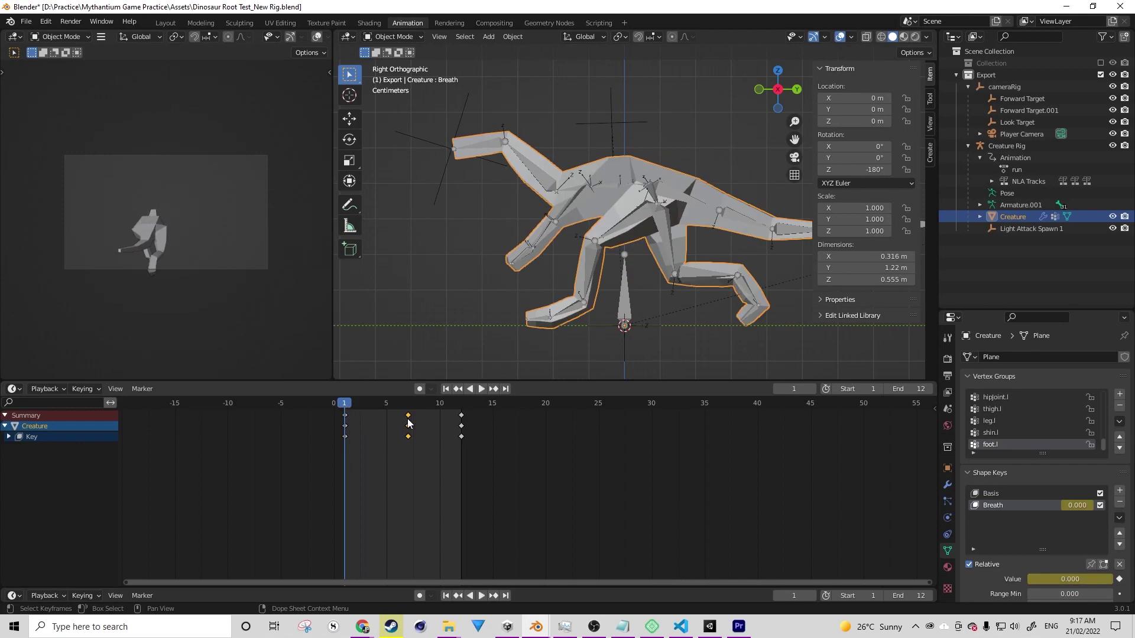
drag(408, 422, 397, 422)
key(space)
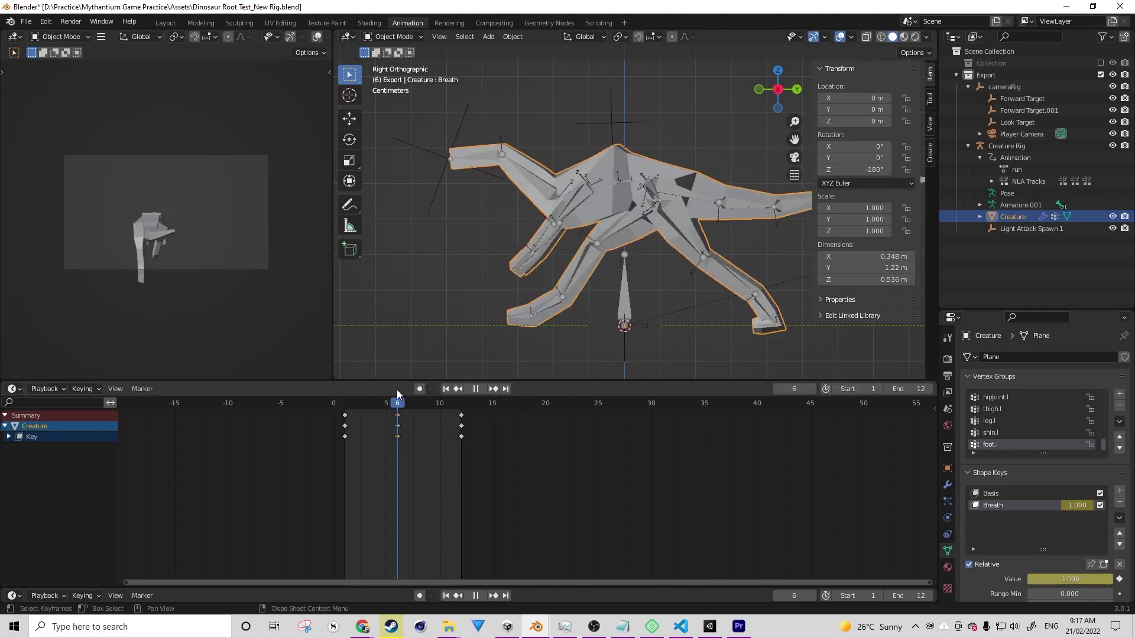
key(space)
click(364, 403)
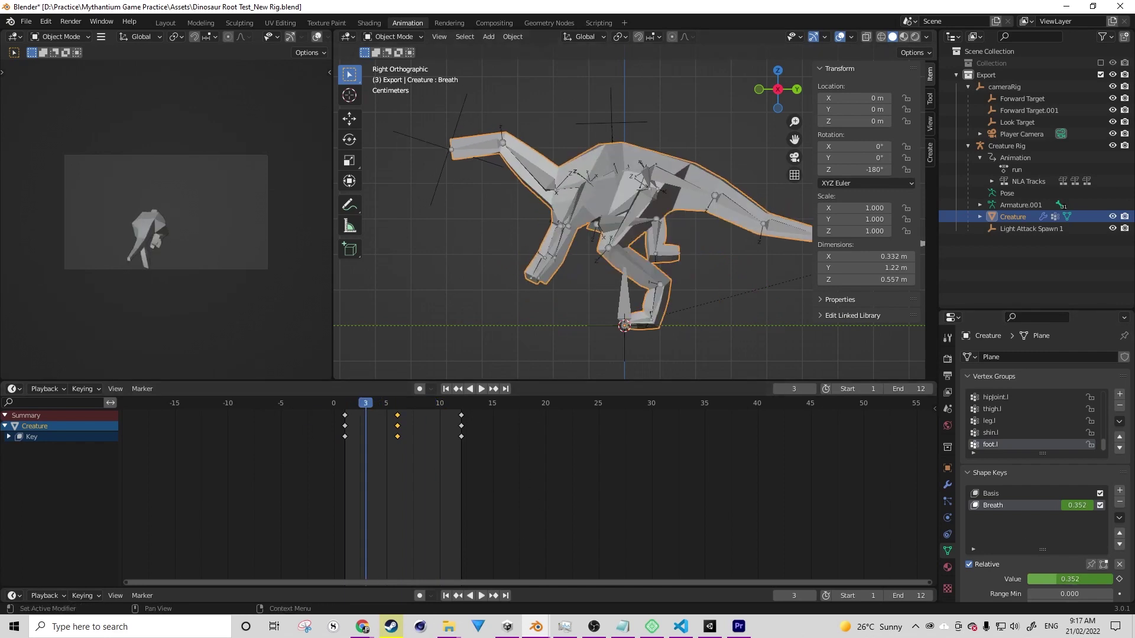
click(18, 391)
Set the bottom editor to the Dope Sheet's Action Editor, select Creature Rig and its frame-6 keys.
click(167, 423)
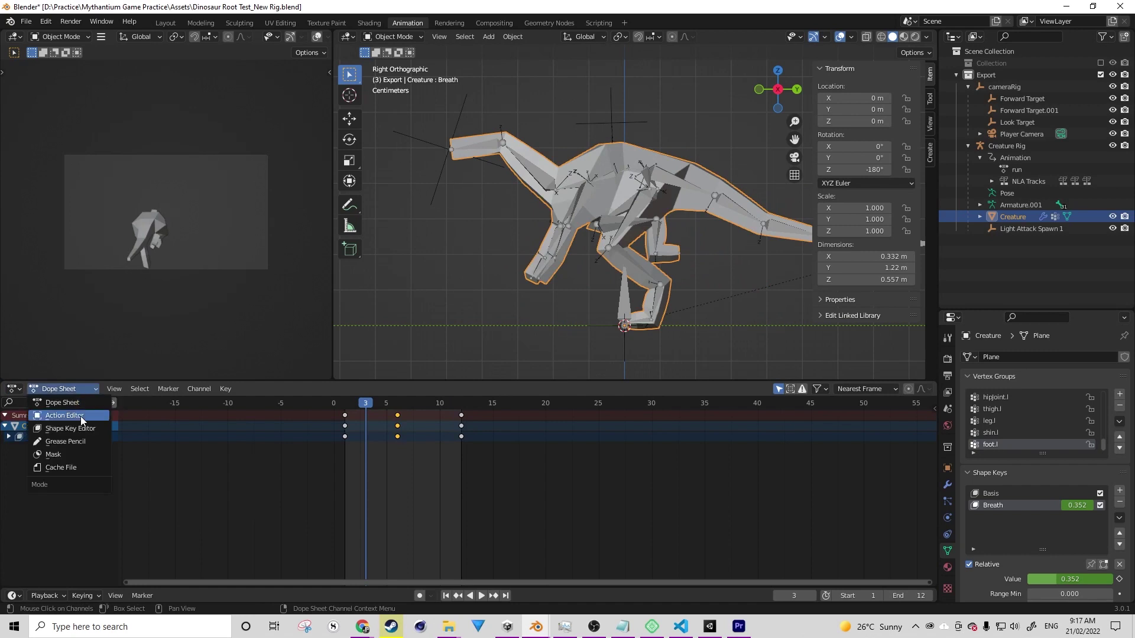
click(81, 417)
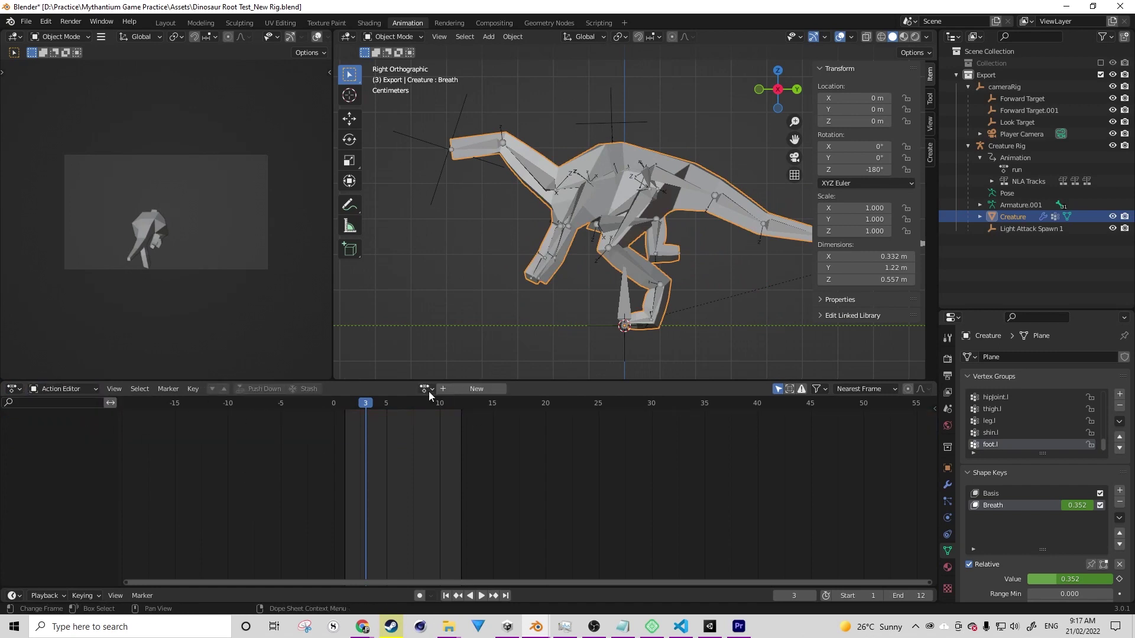
click(592, 183)
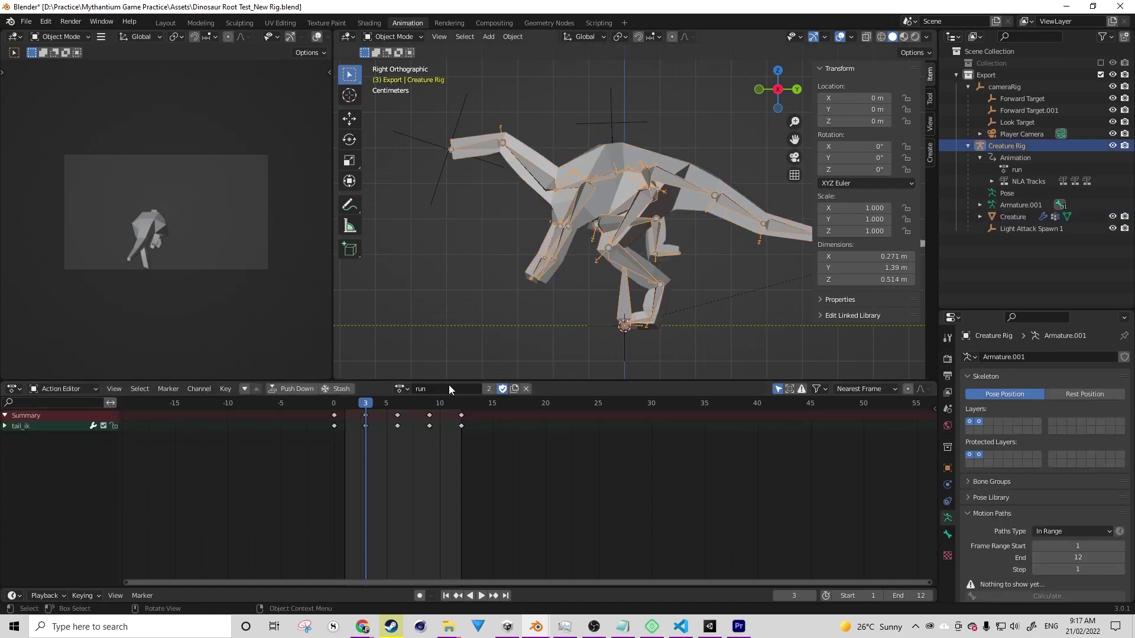
click(398, 423)
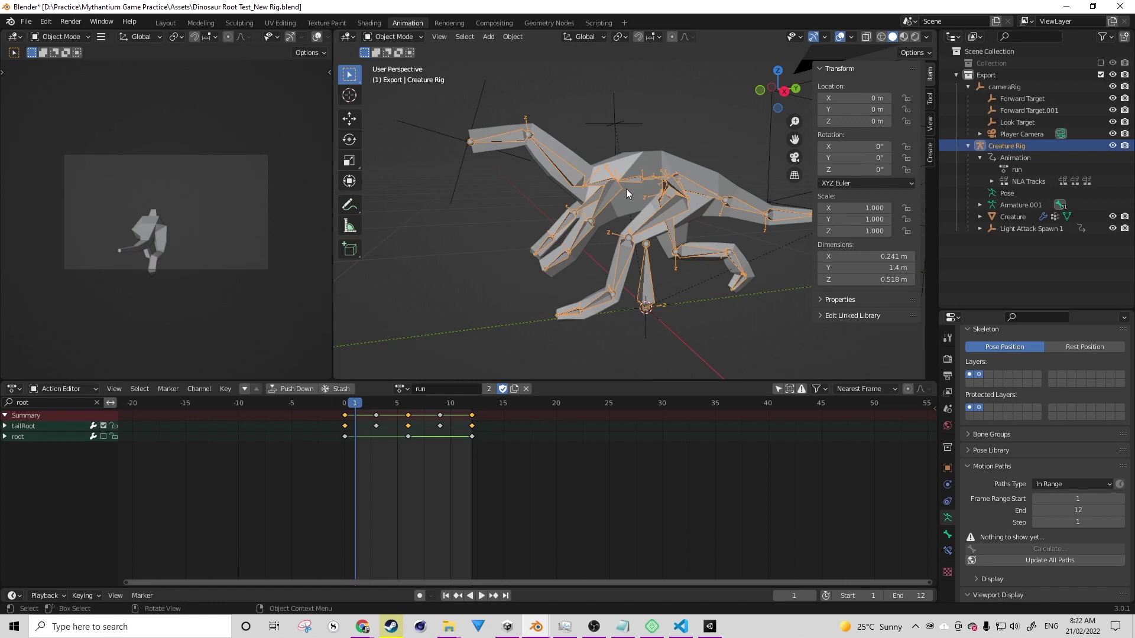
click(44, 389)
In Edit Mode and right side view, add a new bone, shrink it and raise it above the origin.
key(Tab)
key(KP_3)
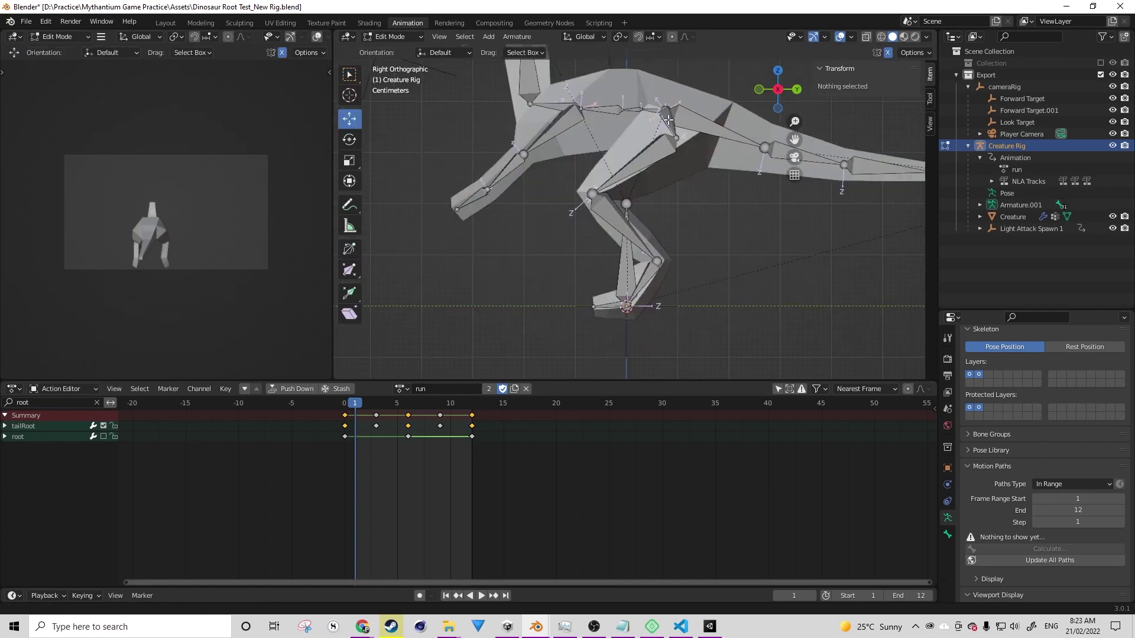
scroll(655, 239, up, 1)
scroll(654, 240, up, 1)
key(shift+a)
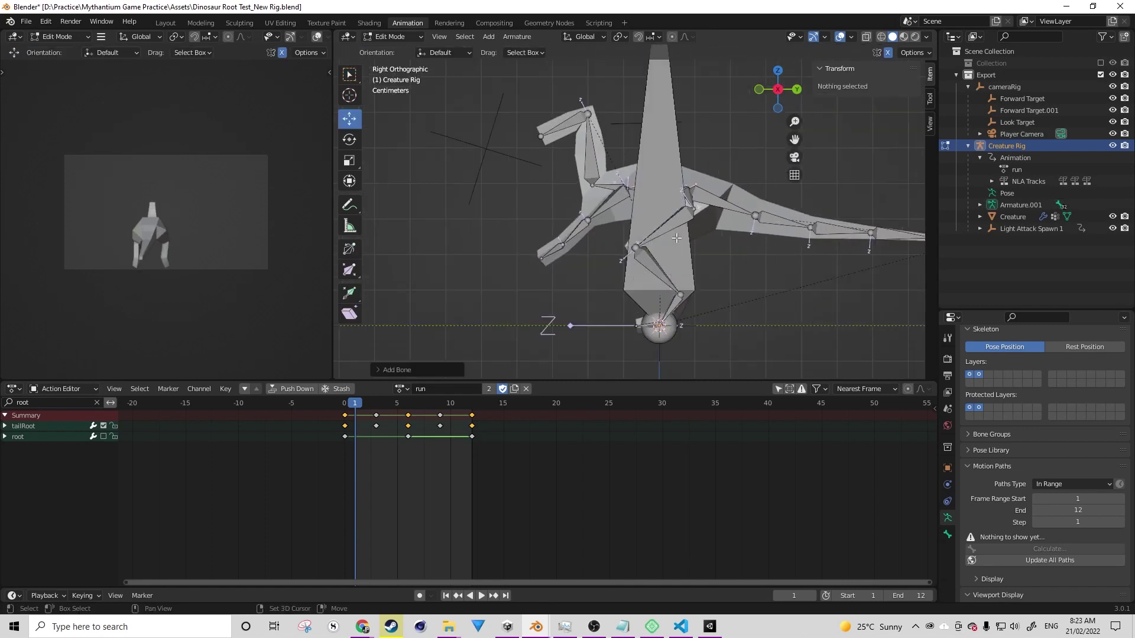
scroll(741, 215, down, 3)
key(s)
click(668, 183)
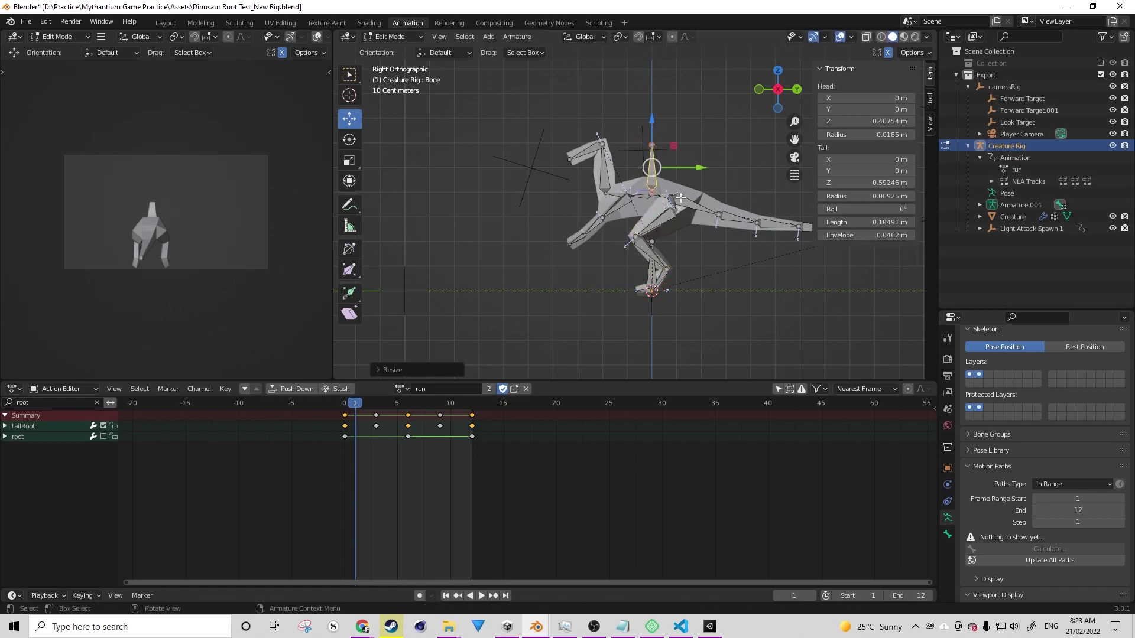
key(g)
click(690, 258)
Parent the new bone to root with Keep Offset and nudge it into place.
scroll(691, 258, up, 2)
shift+click(668, 303)
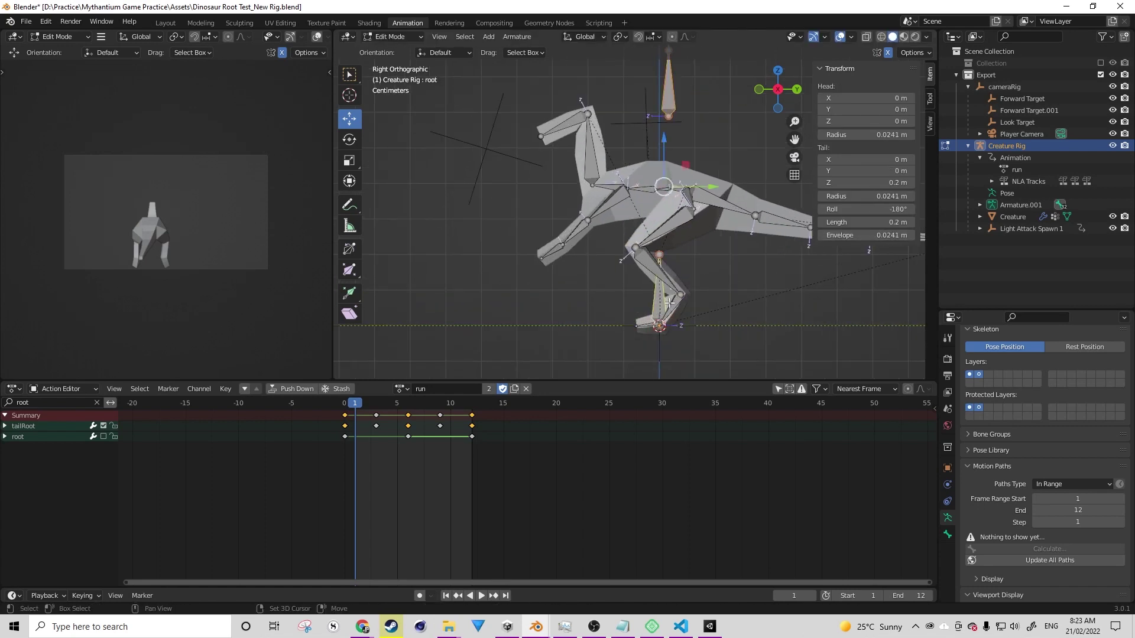
key(ctrl+p)
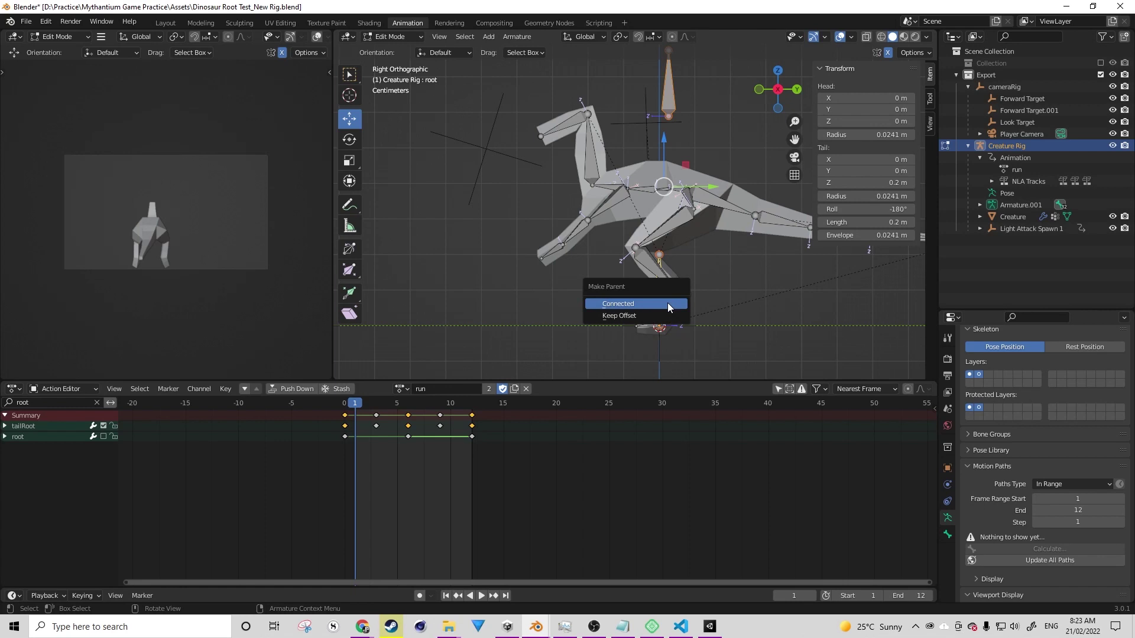
click(619, 315)
shift+middle_drag(638, 248, 603, 319)
click(626, 169)
key(g)
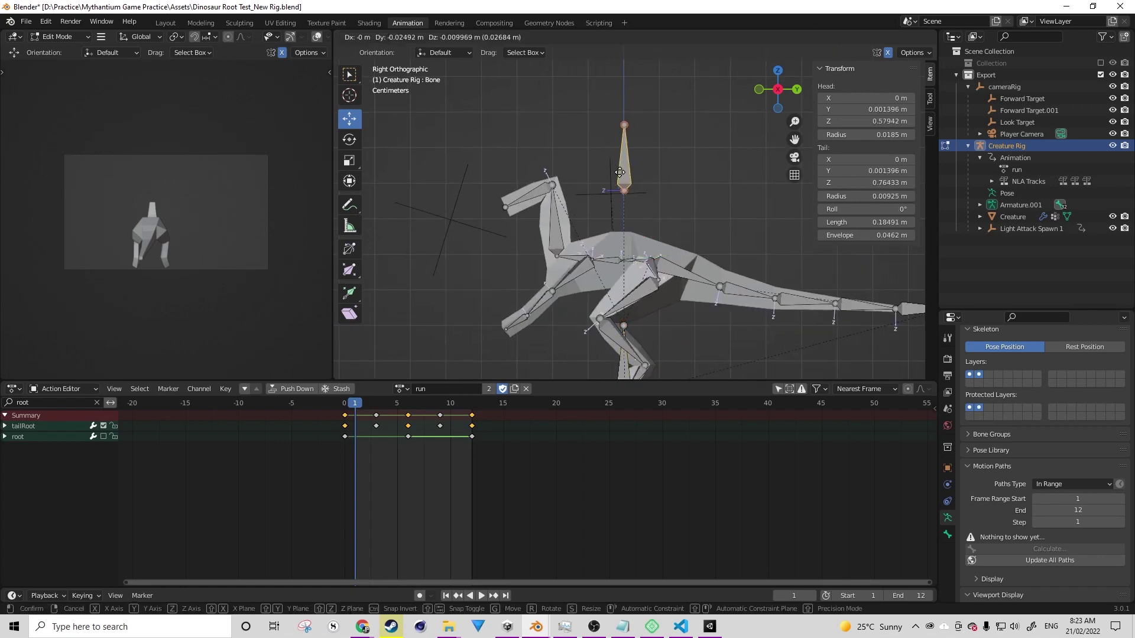
click(618, 170)
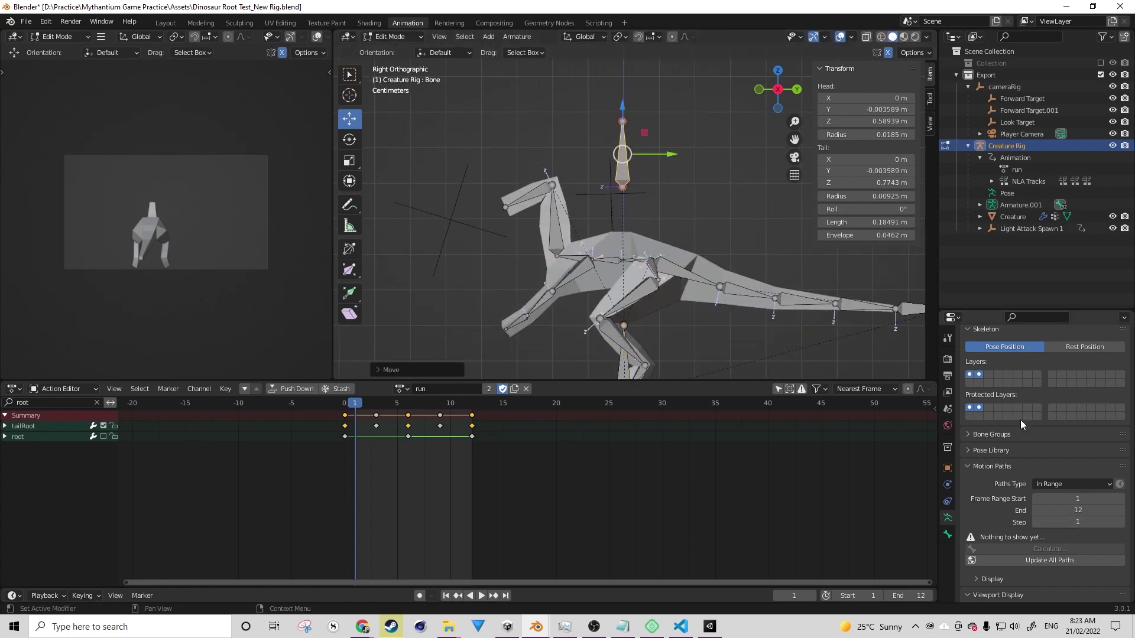
Rename the bone to DriverExample and turn off its Deform option.
click(948, 534)
click(1005, 357)
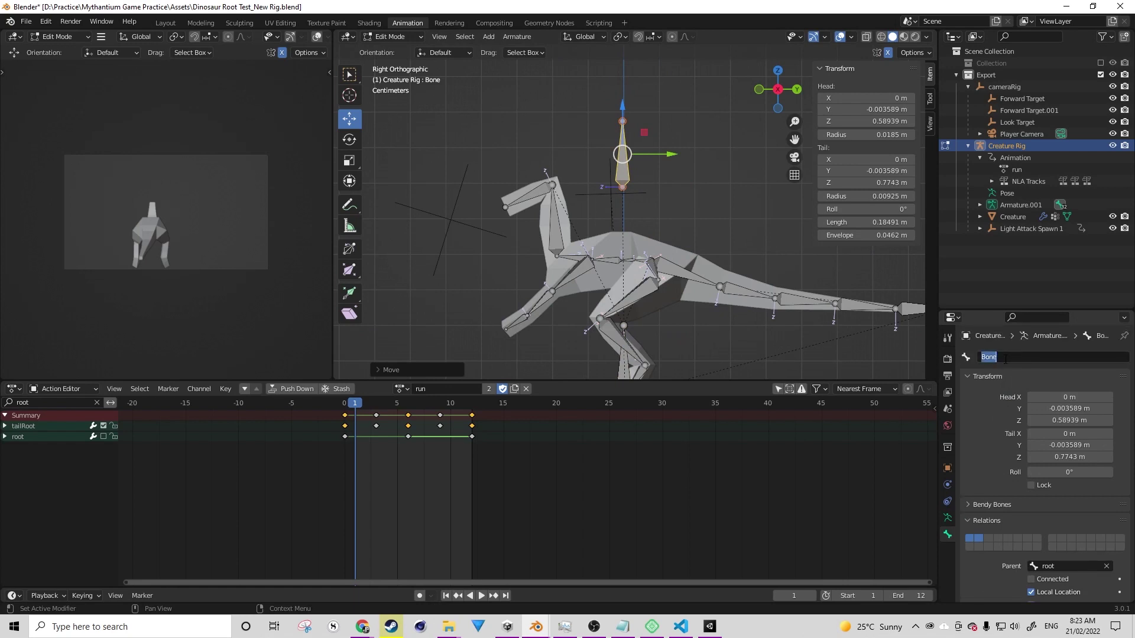
text(DriverExample)
key(Return)
scroll(1009, 408, down, 3)
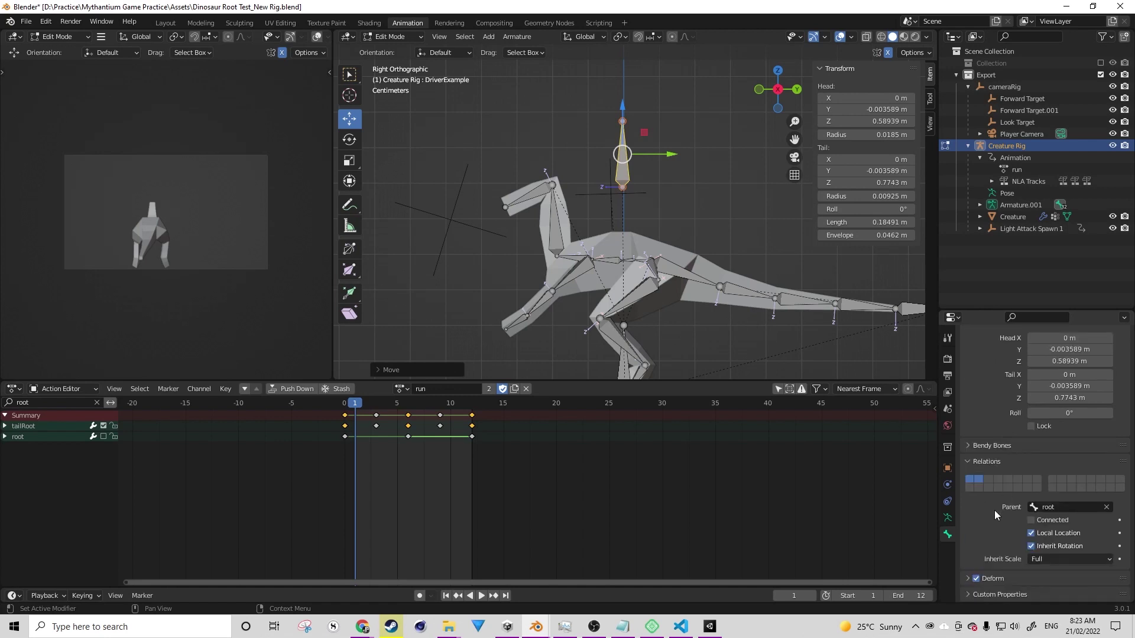
click(977, 579)
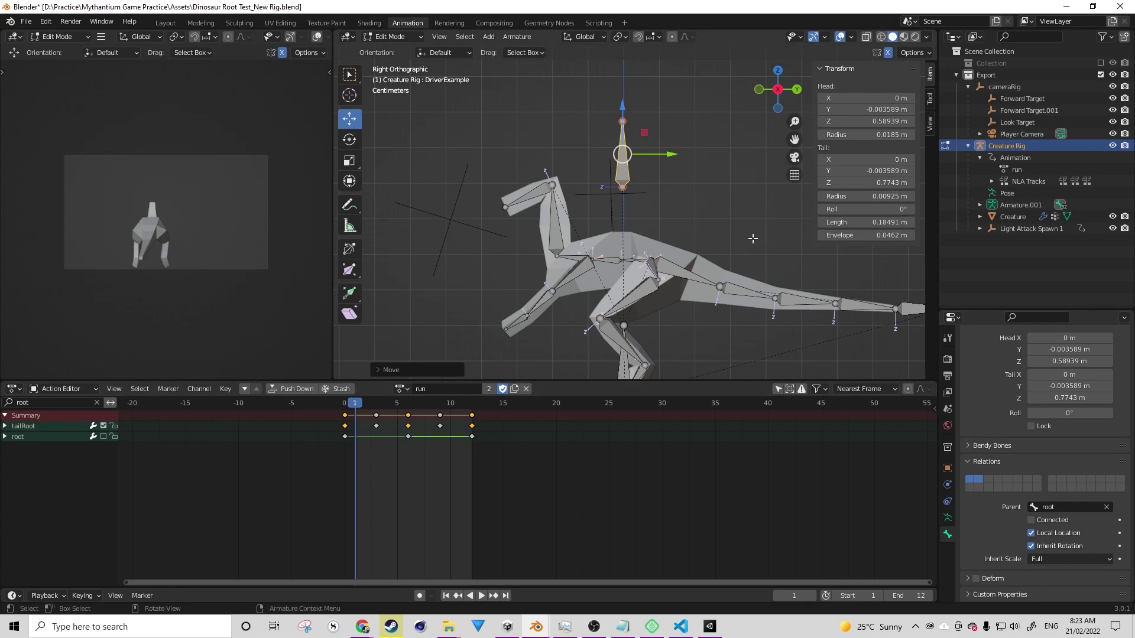
key(g)
key(Escape)
click(378, 38)
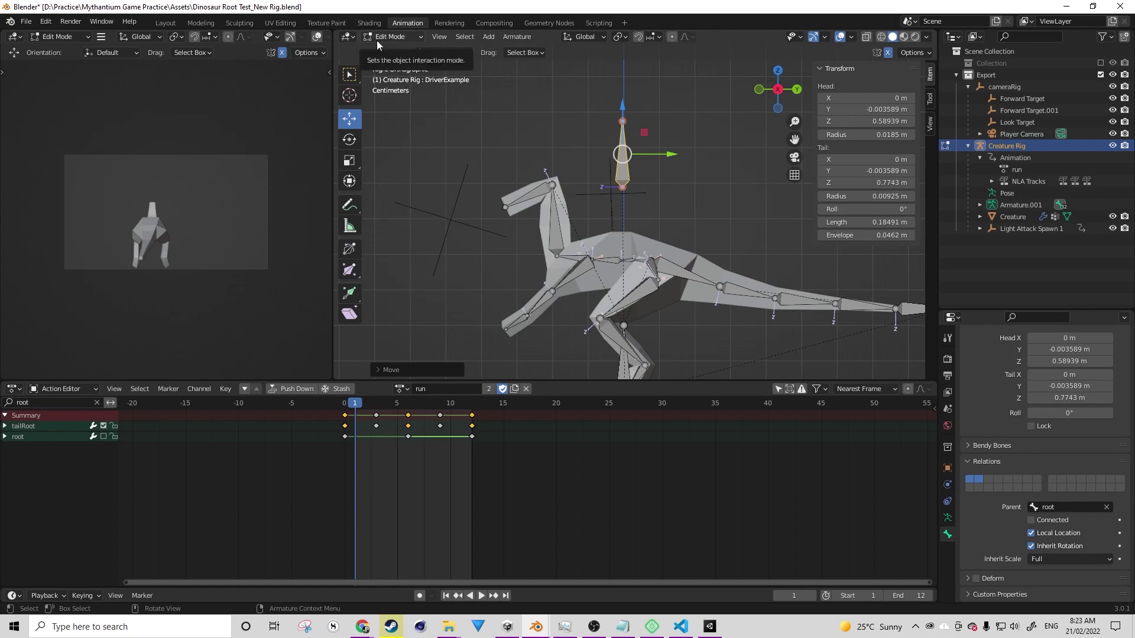
Return to Object Mode, select the Creature mesh and add a driver to the Breath shape key.
click(378, 51)
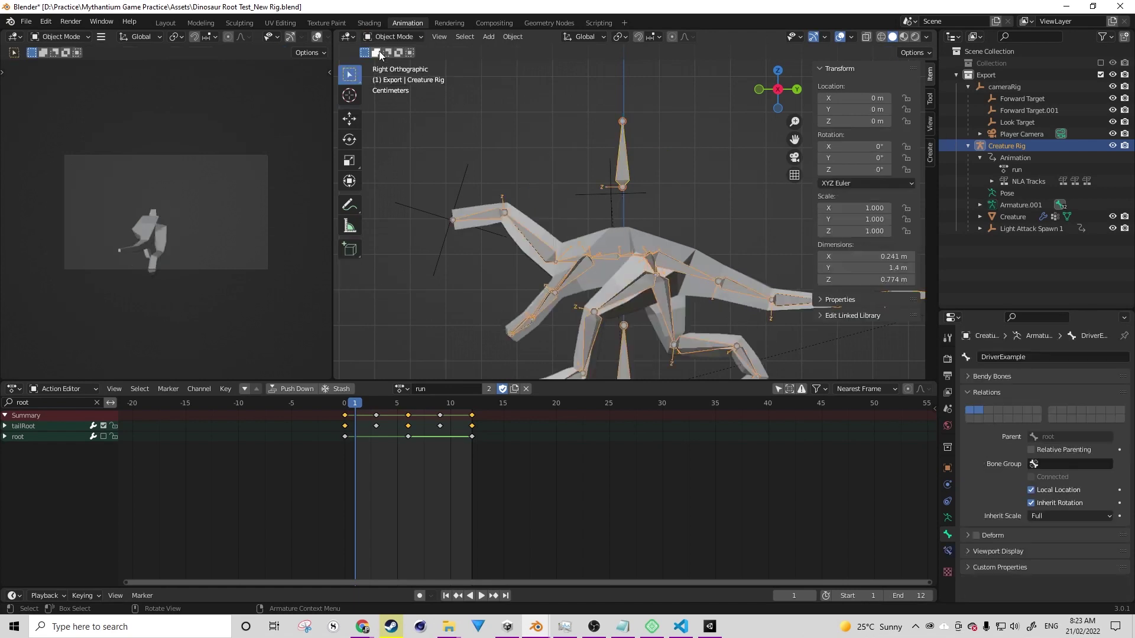
click(603, 236)
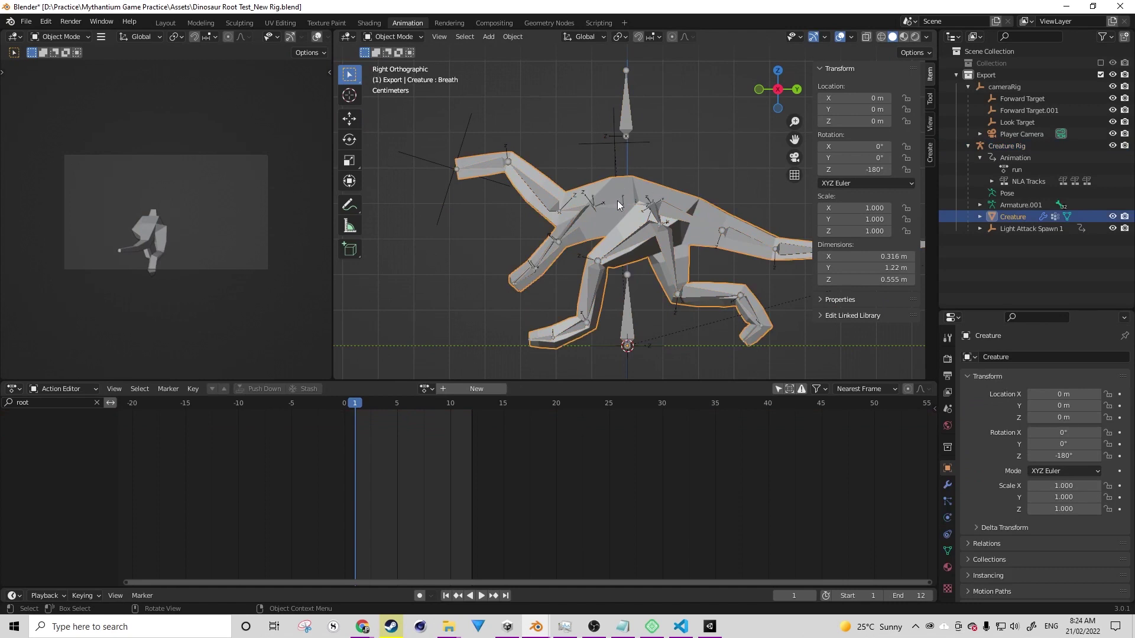
click(62, 389)
click(60, 402)
click(948, 551)
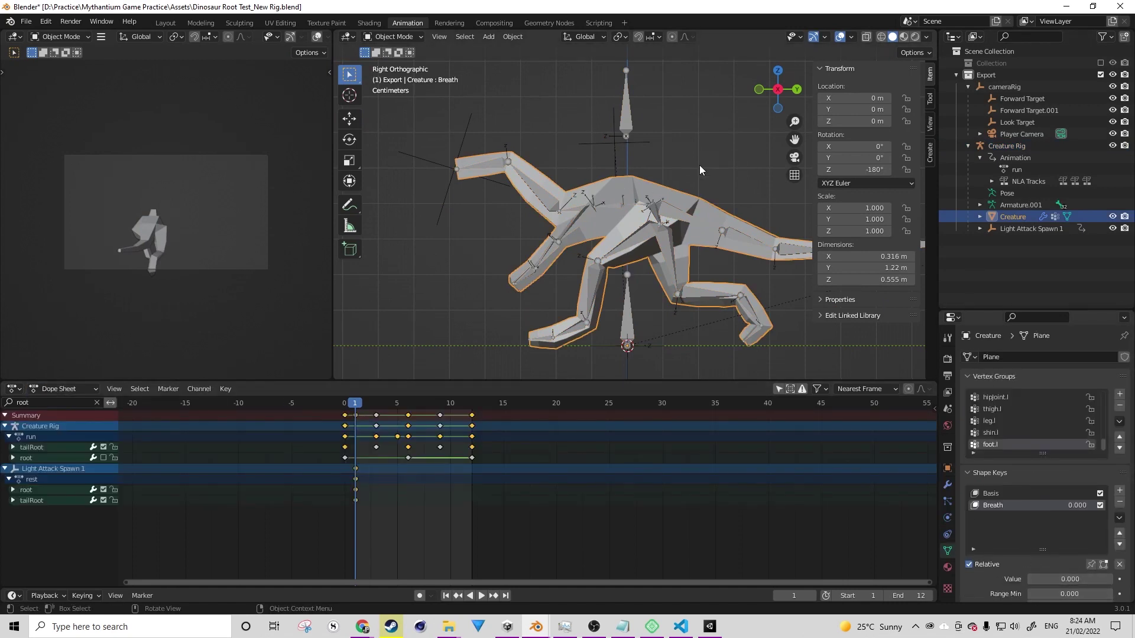
scroll(1048, 529, down, 1)
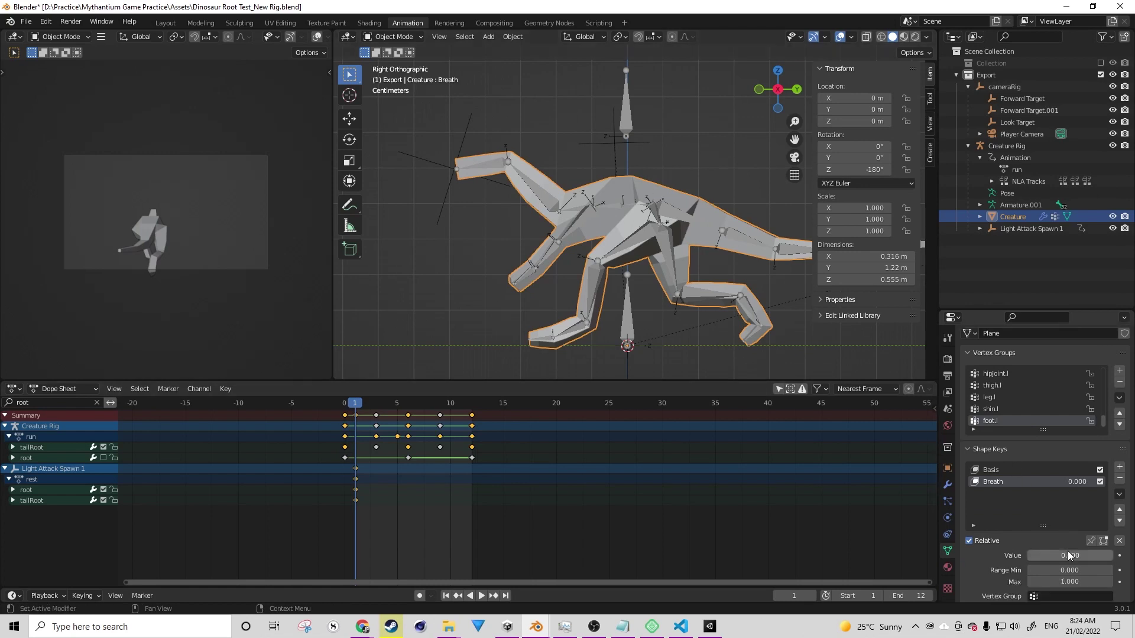
right_click(1068, 551)
click(1026, 476)
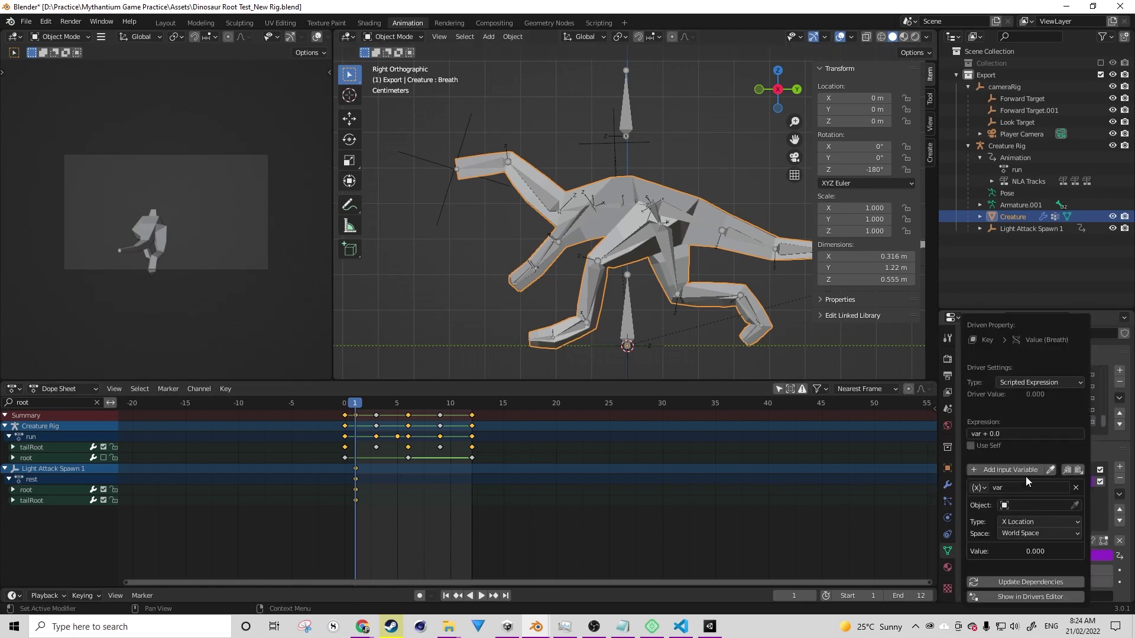
key(Escape)
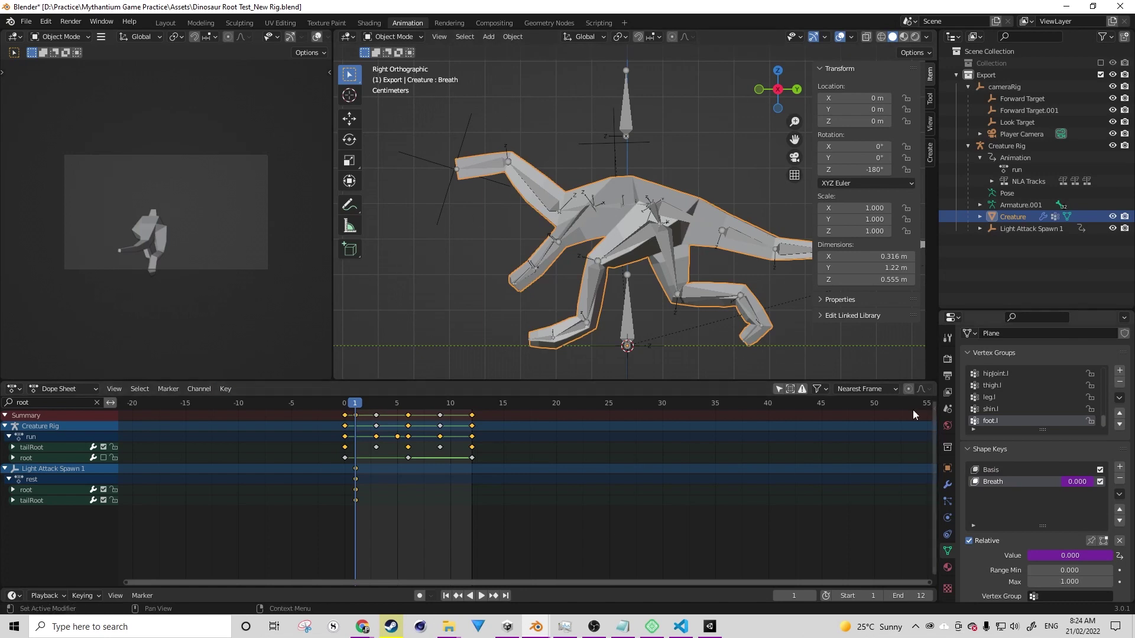
In the Drivers Editor, point the Breath variable at Creature Rig's DriverExample bone.
right_click(1070, 553)
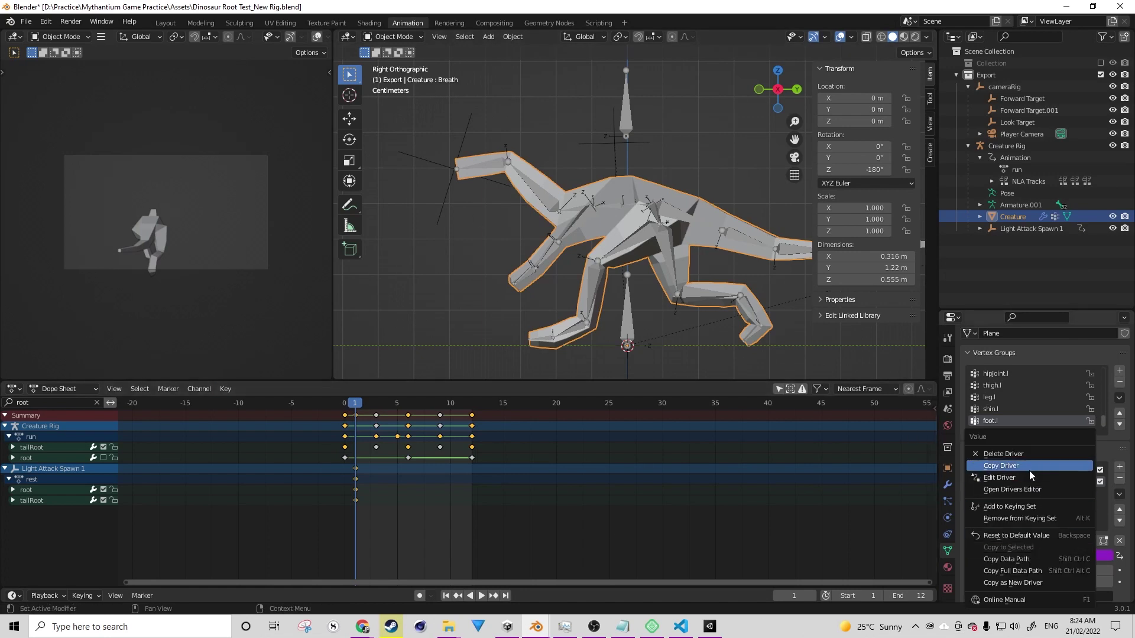
click(1020, 490)
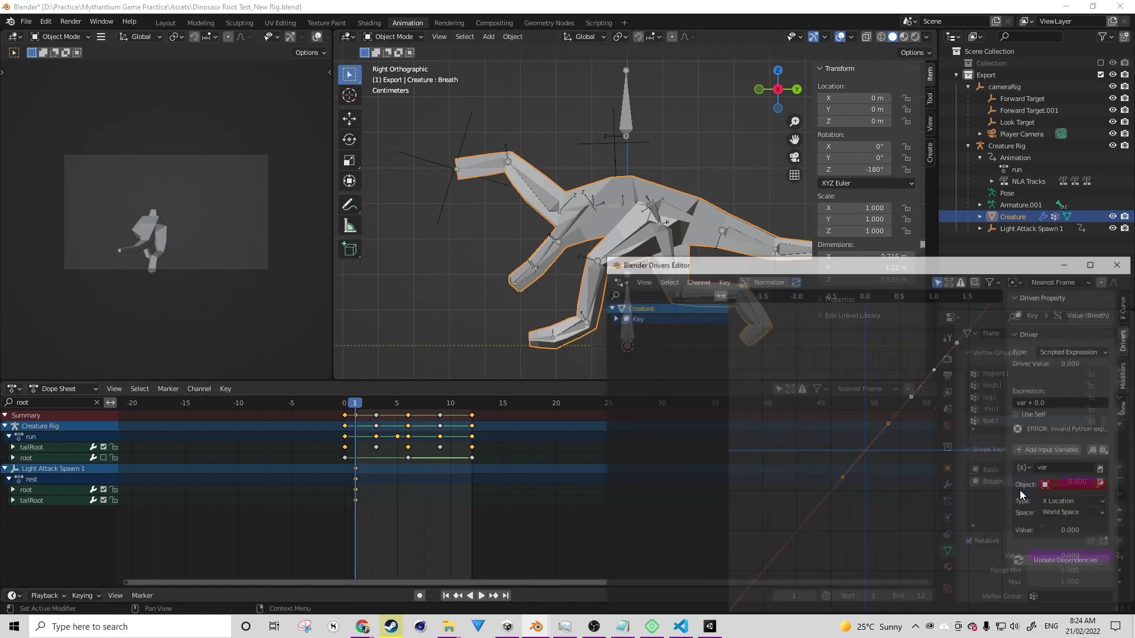
drag(910, 264, 665, 96)
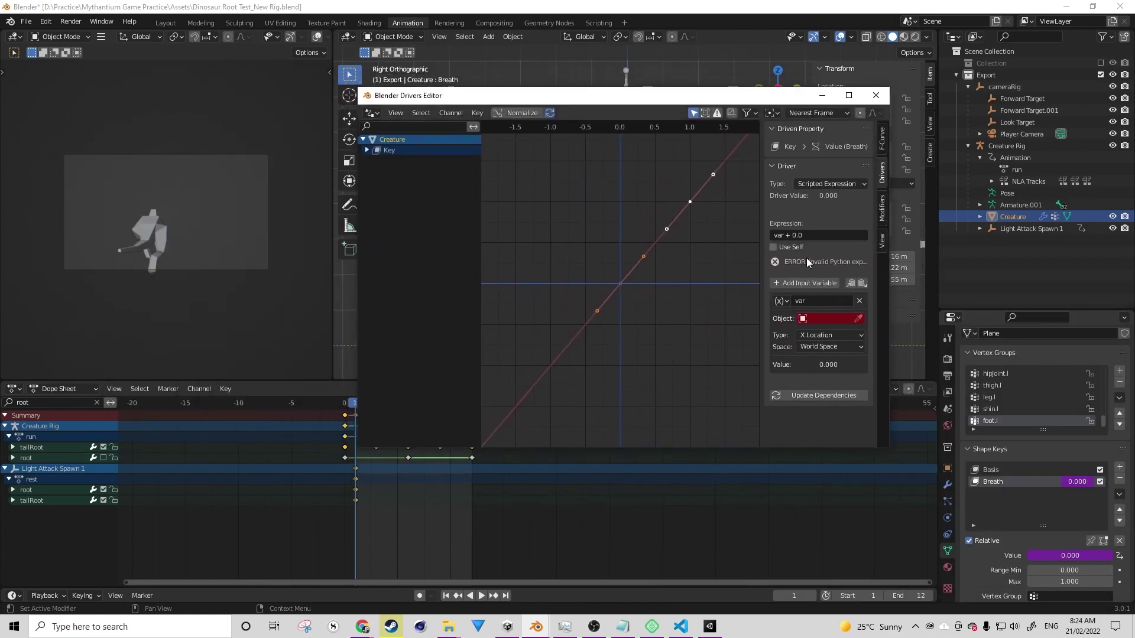
click(843, 319)
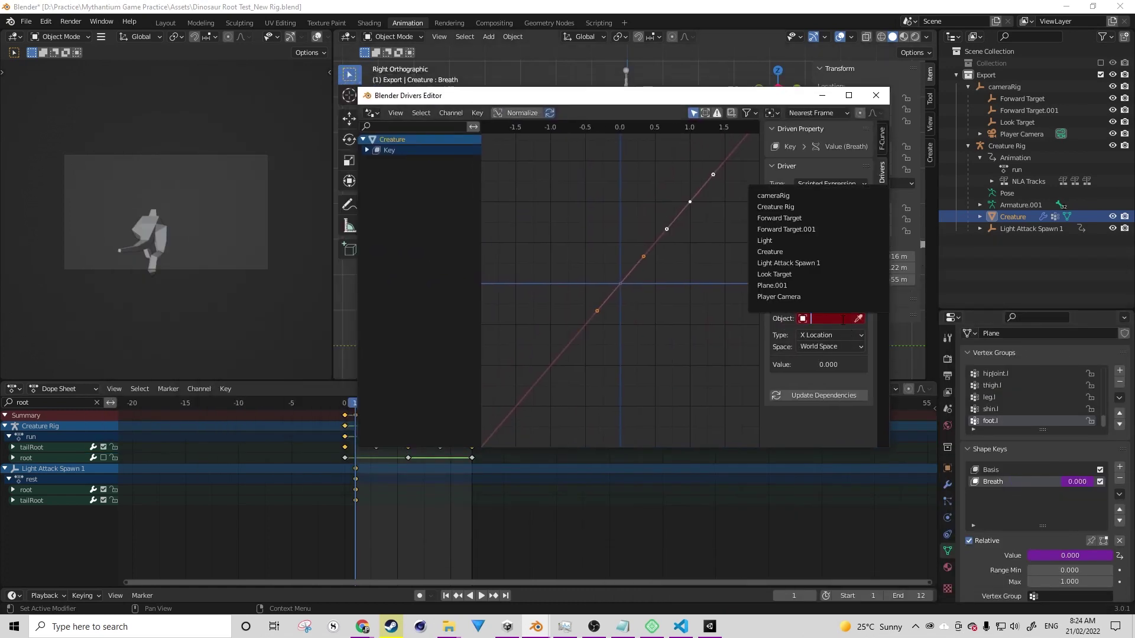
click(814, 207)
click(834, 320)
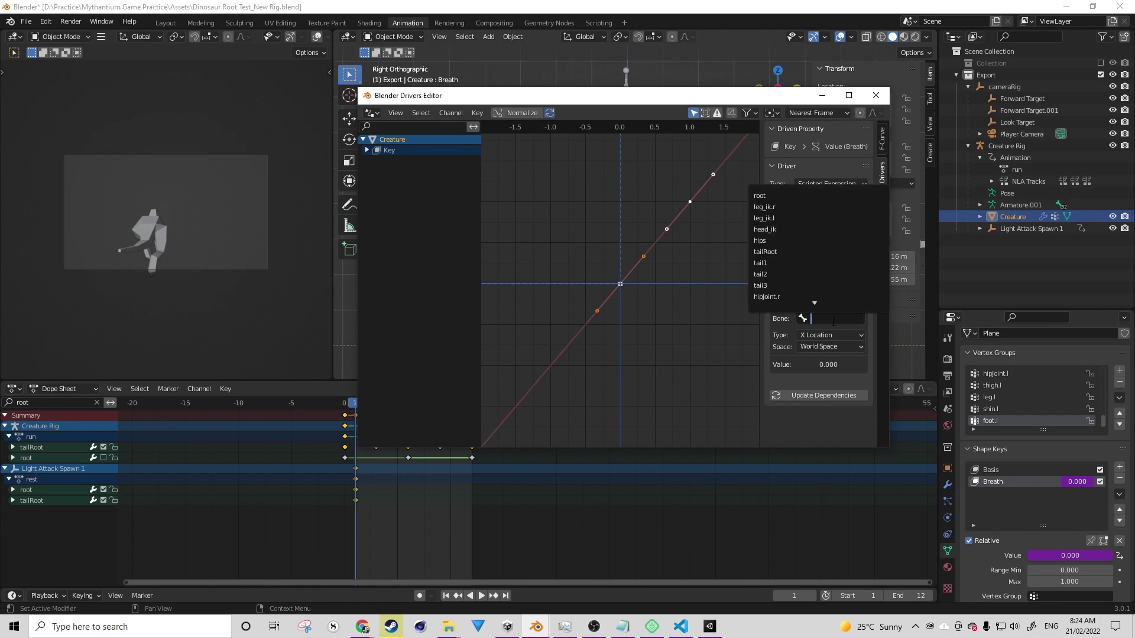
text(dr)
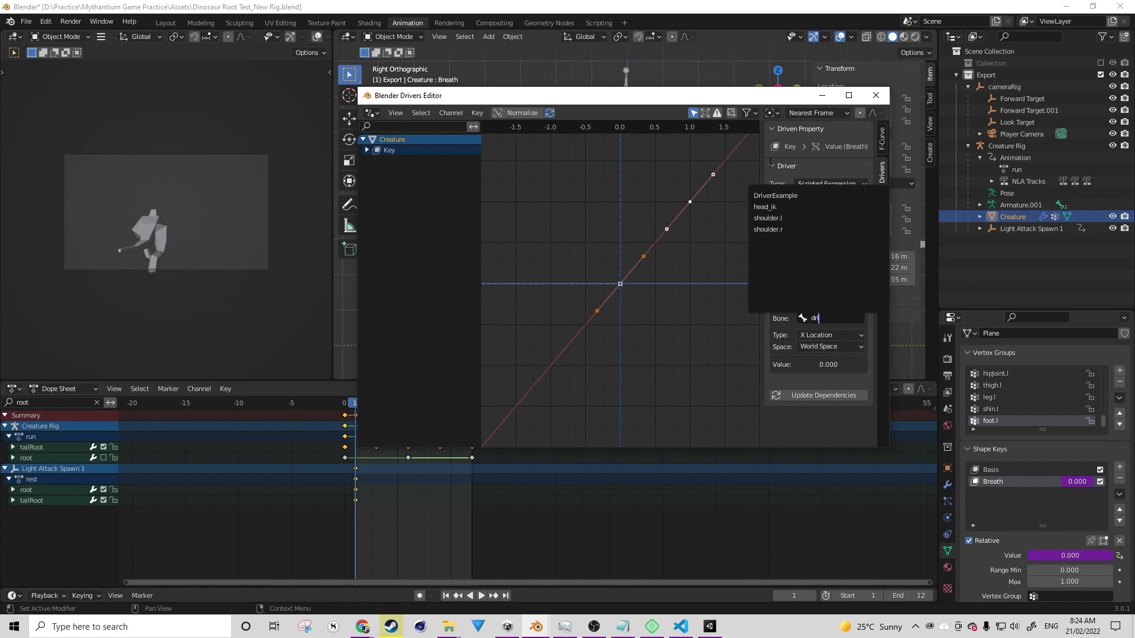
click(775, 196)
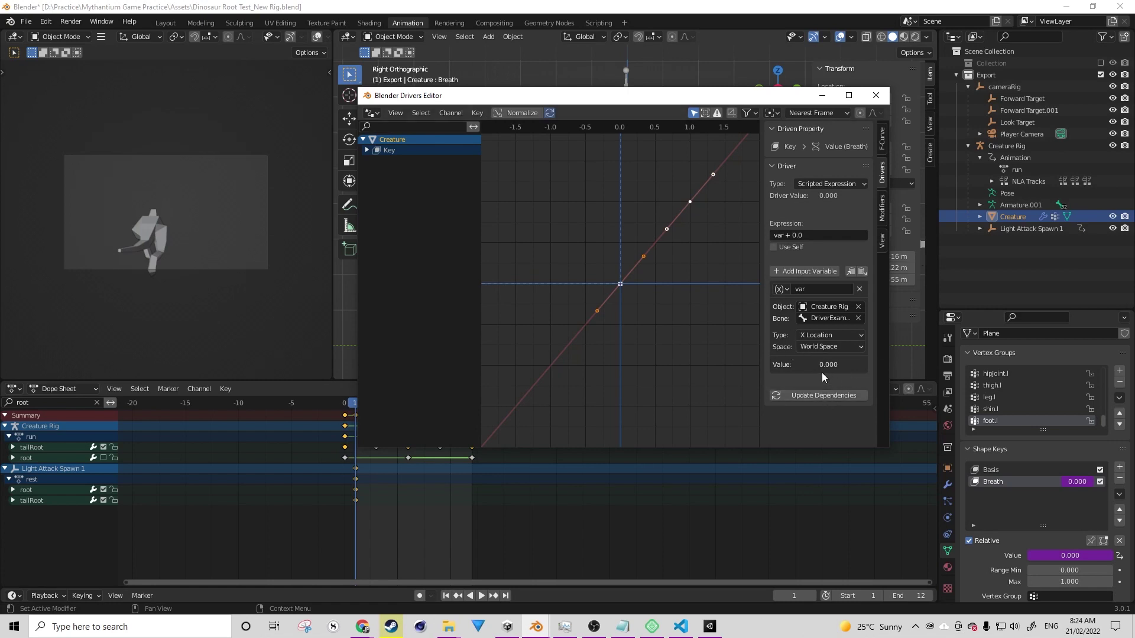
Set the Breath driver variable's Type to Z Location and Space to Local Space.
drag(643, 104, 672, 97)
click(807, 337)
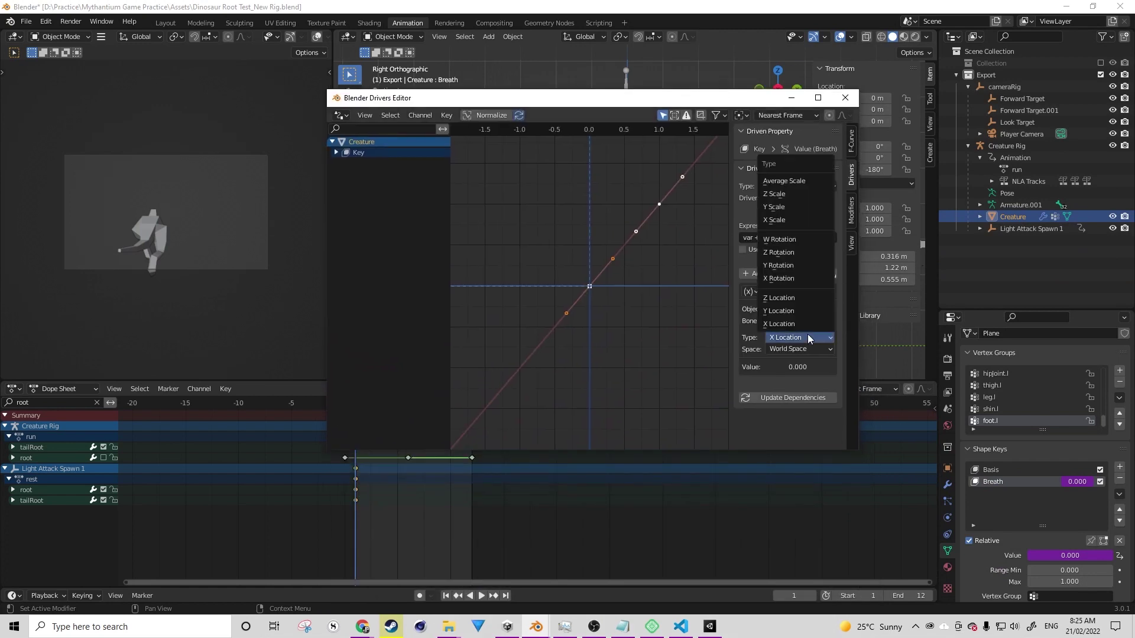
click(800, 299)
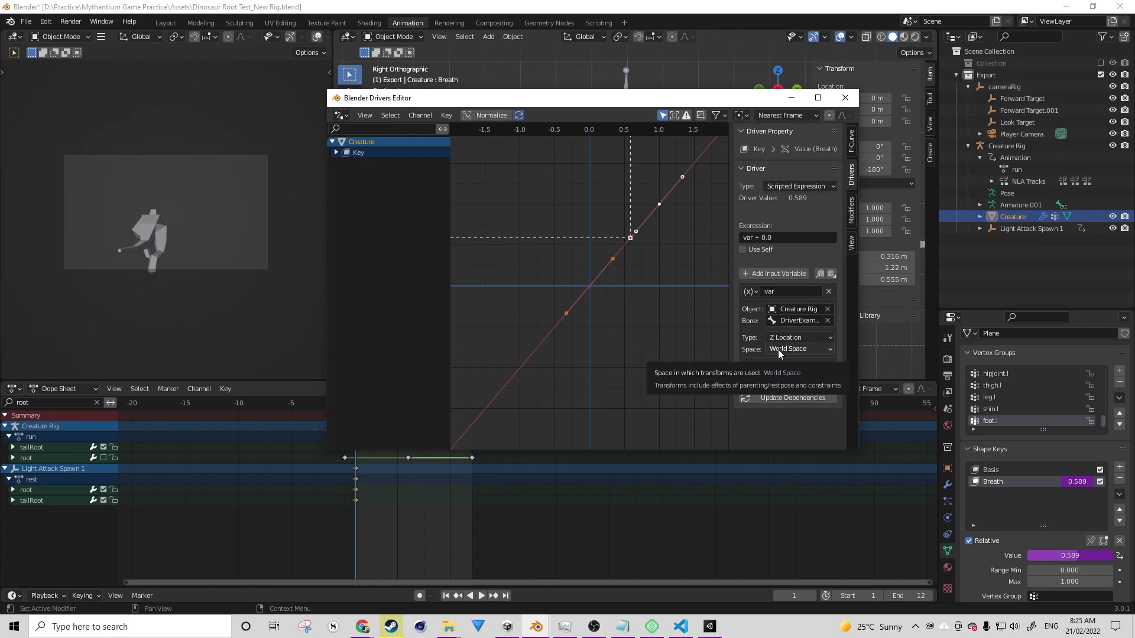
click(800, 349)
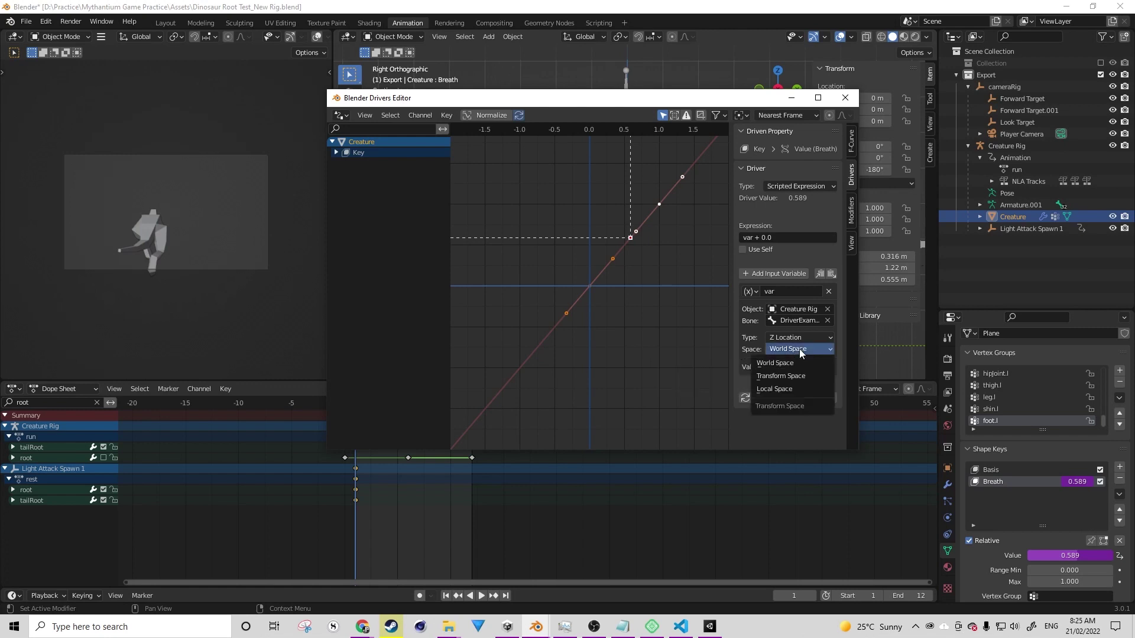
click(782, 388)
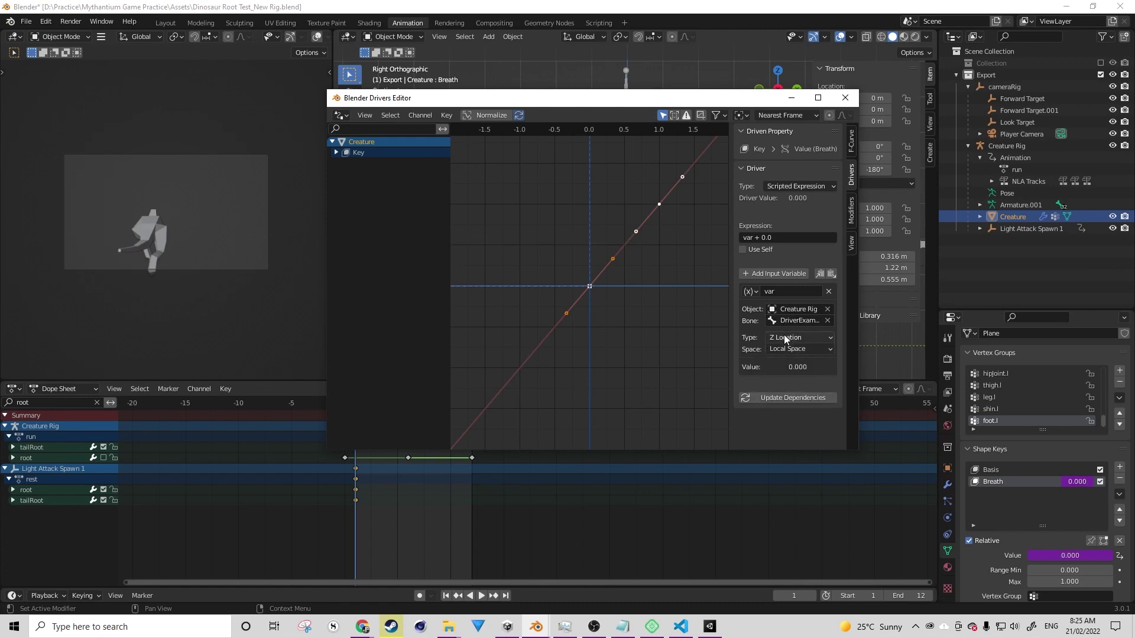
Close the Drivers Editor and put the Creature Rig into Pose Mode.
click(844, 97)
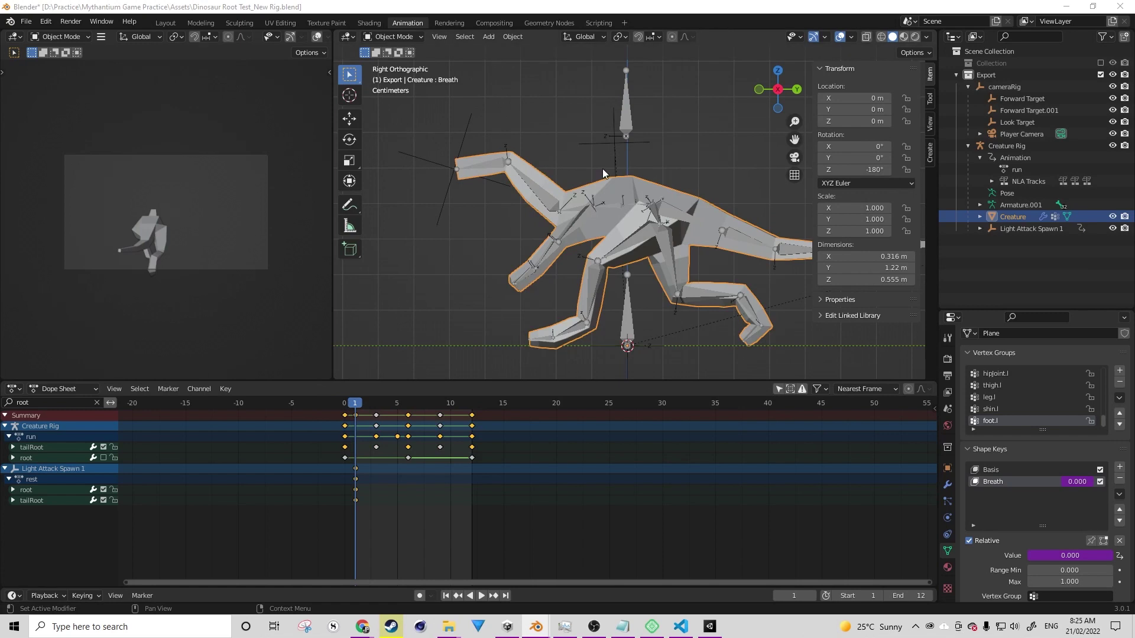
click(624, 134)
click(398, 37)
click(405, 78)
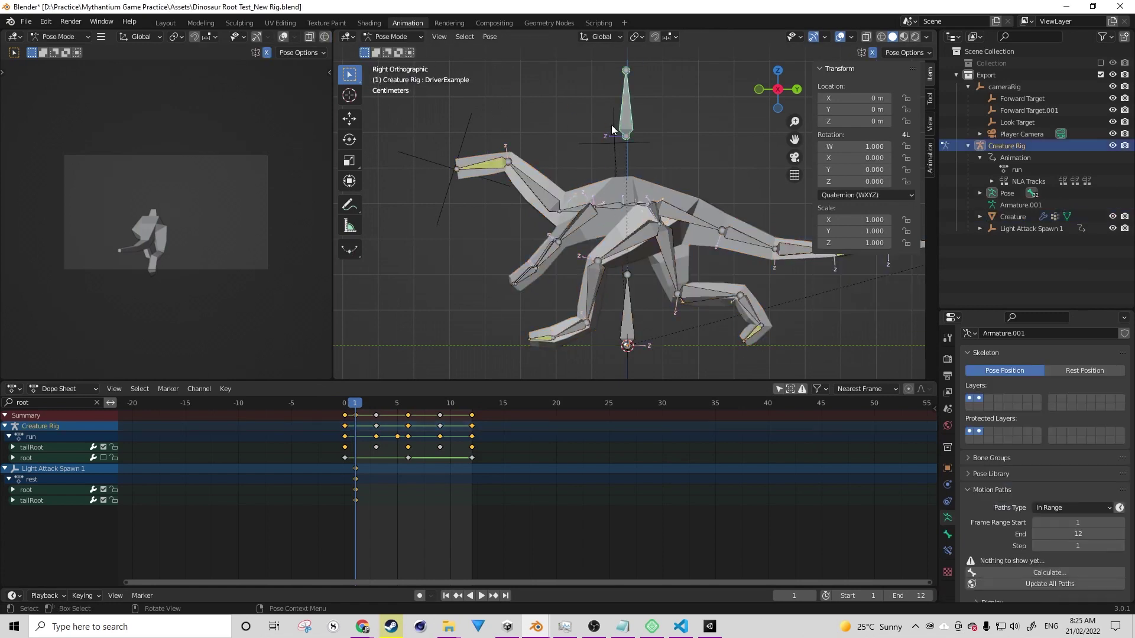
Test-move the DriverExample bone, including along Z, cancelling each move, then frame the bone.
key(g)
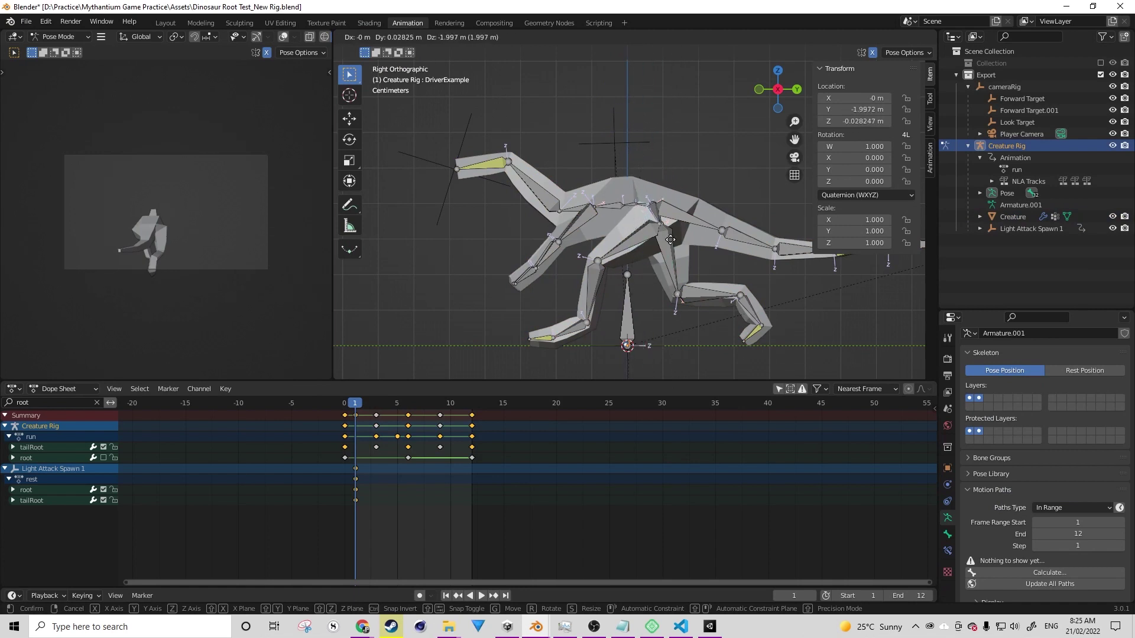
key(Escape)
scroll(668, 130, down, 2)
key(g)
key(z)
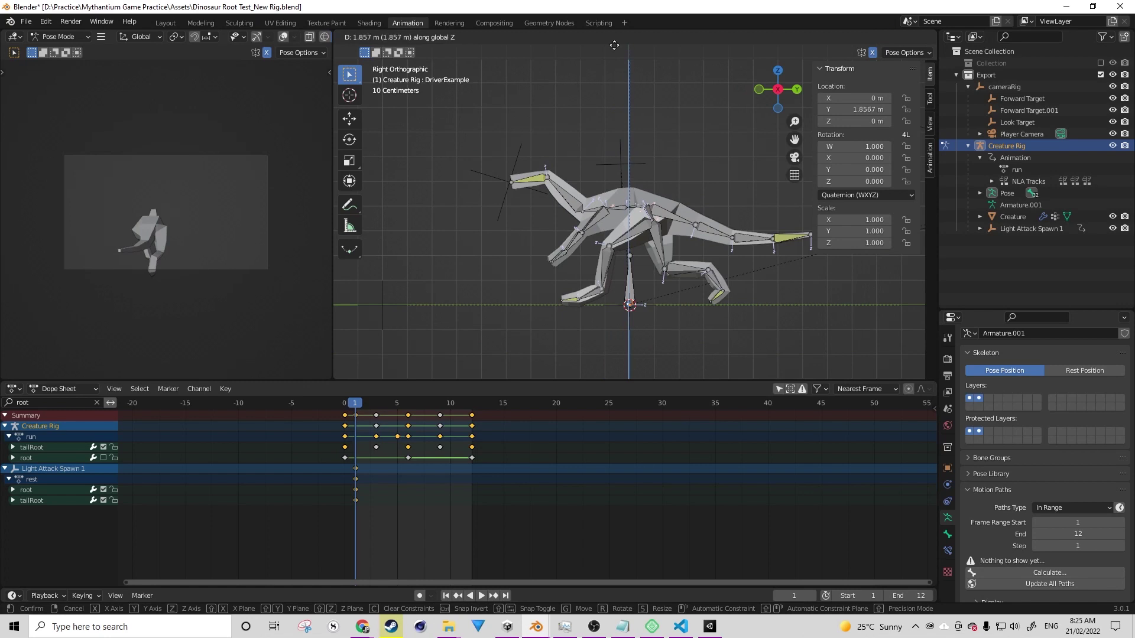
key(Escape)
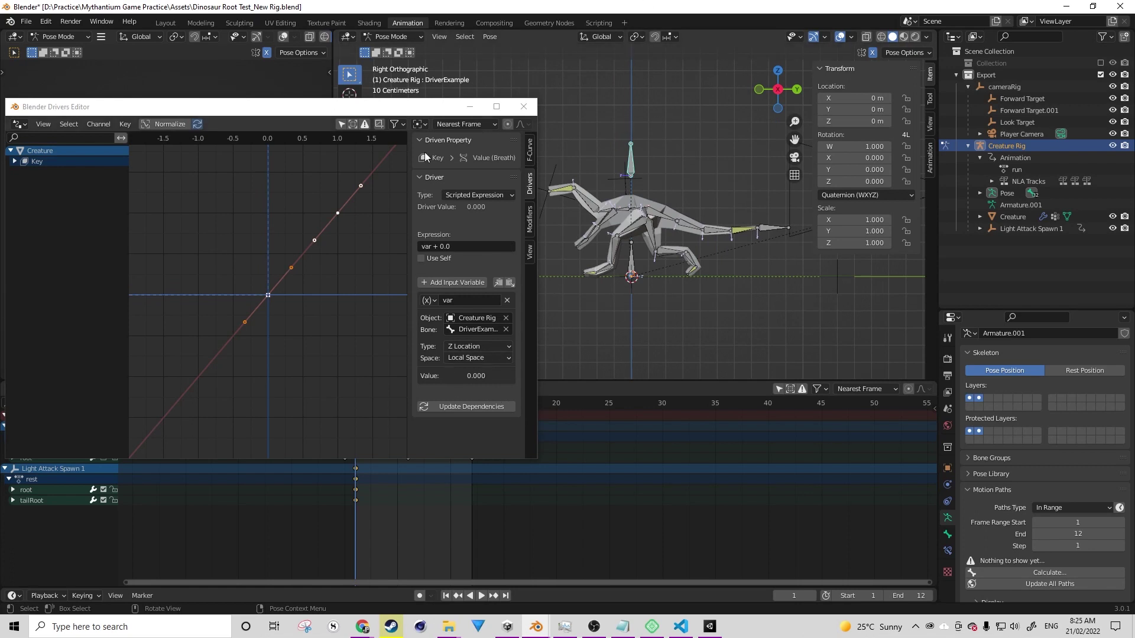
click(523, 106)
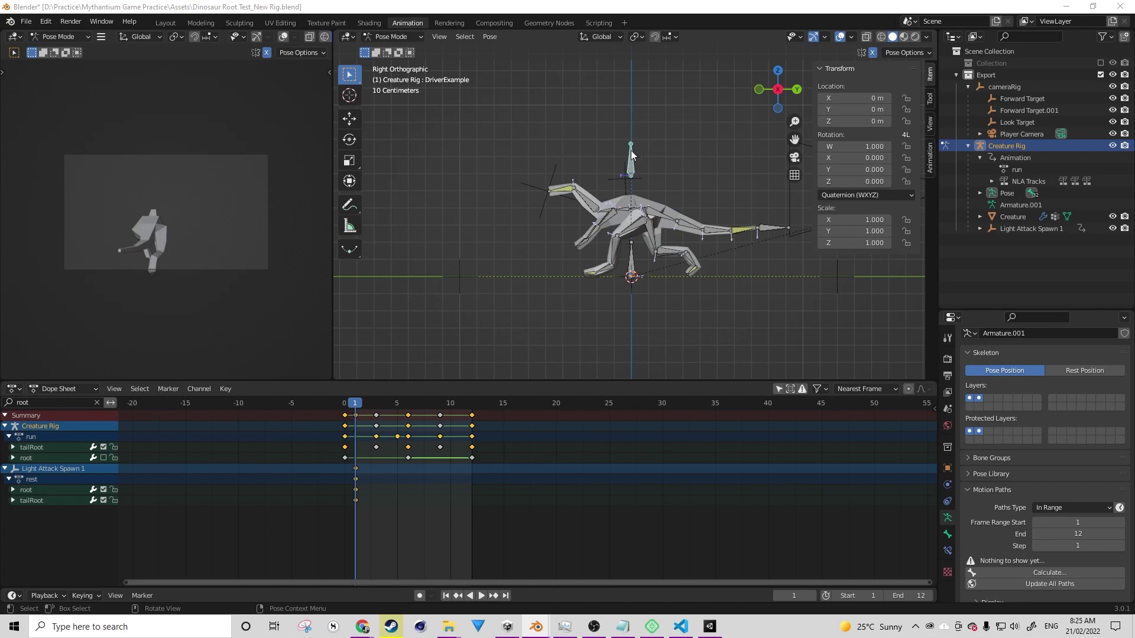
key(g)
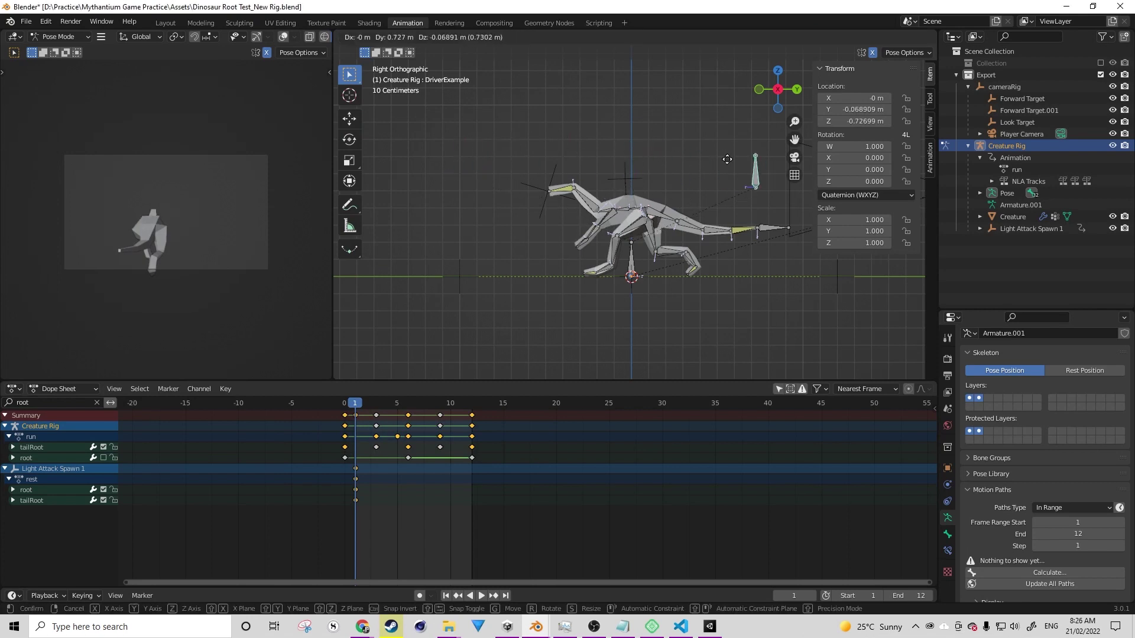
key(Escape)
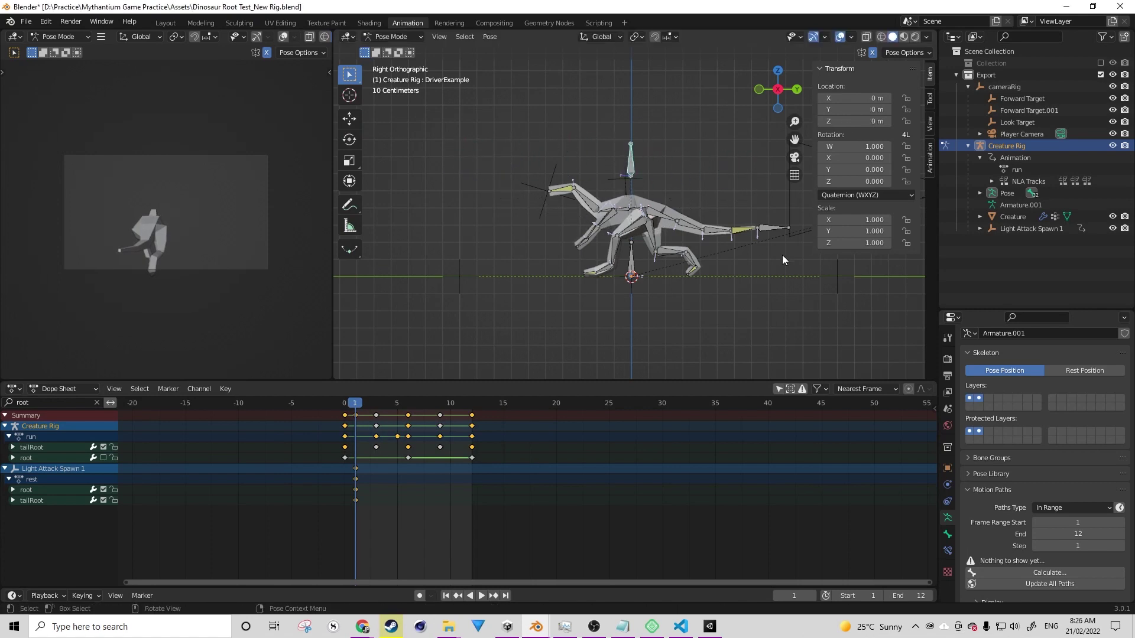
key(KP_Decimal)
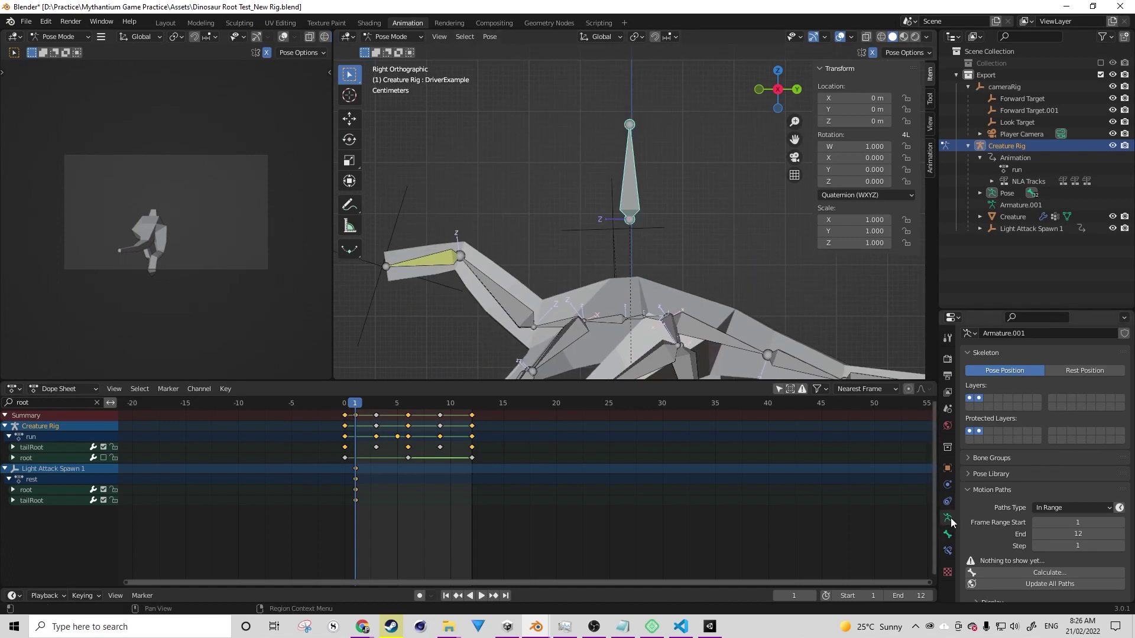
scroll(1031, 506, down, 5)
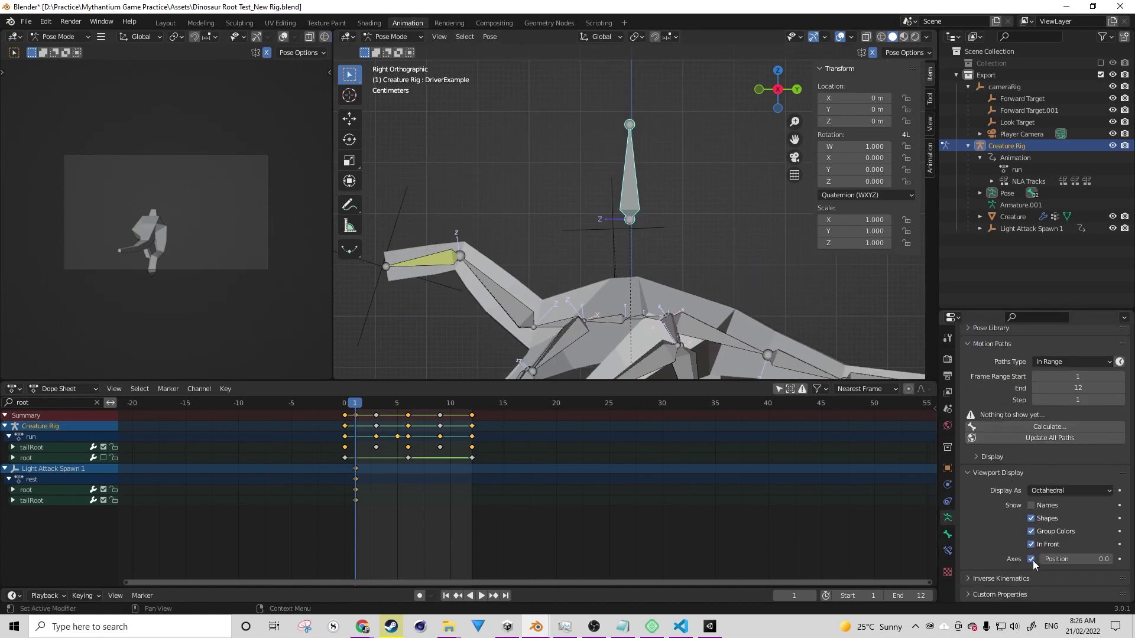
scroll(644, 260, up, 6)
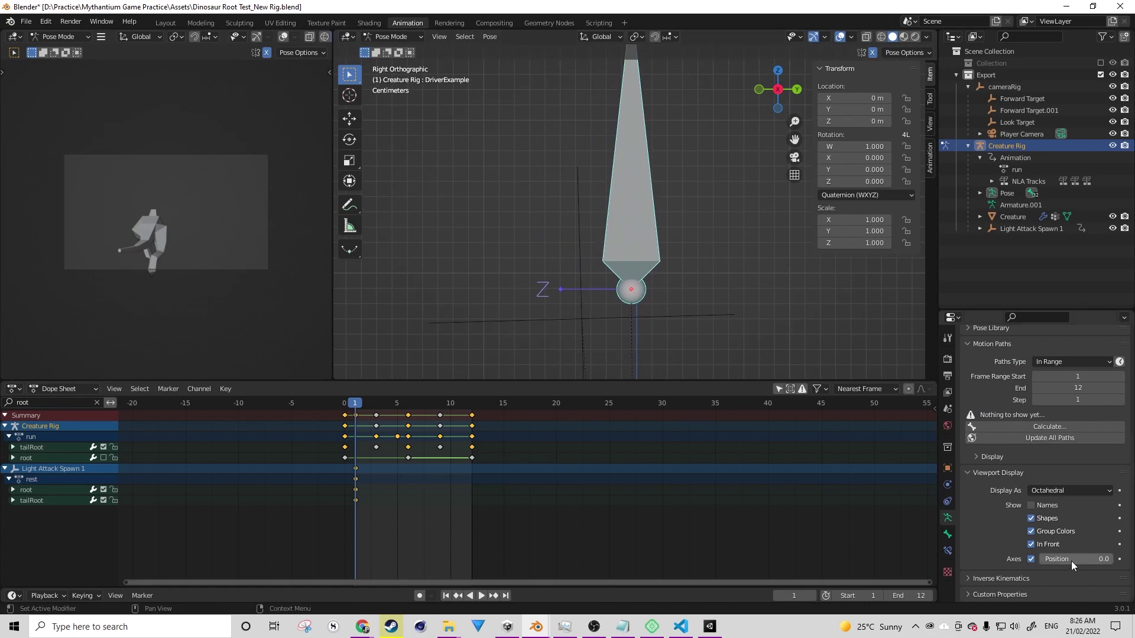
click(1032, 561)
click(1032, 561)
ctrl+scroll(579, 289, up, 3)
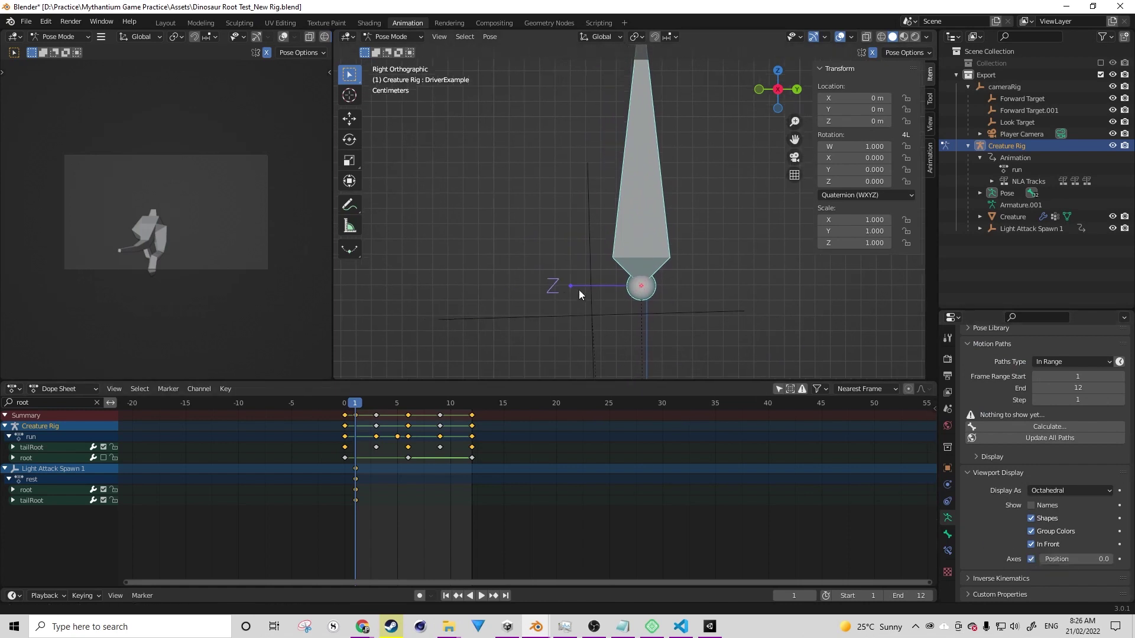
shift+middle_drag(685, 256, 648, 290)
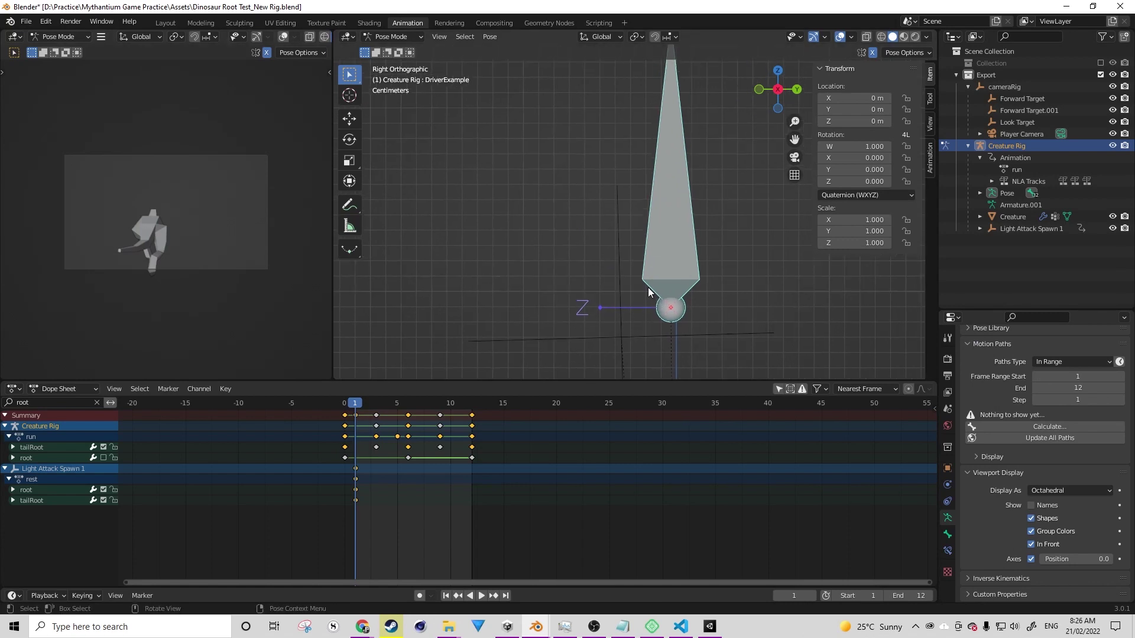
key(ctrl+Tab)
click(632, 284)
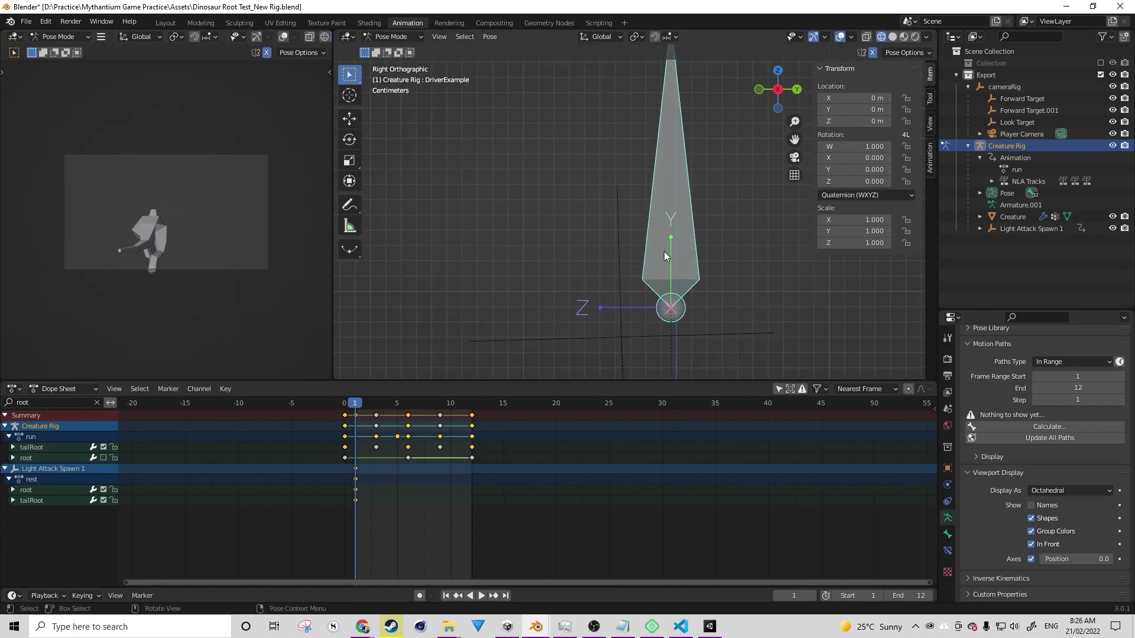
key(ctrl+Tab)
click(775, 257)
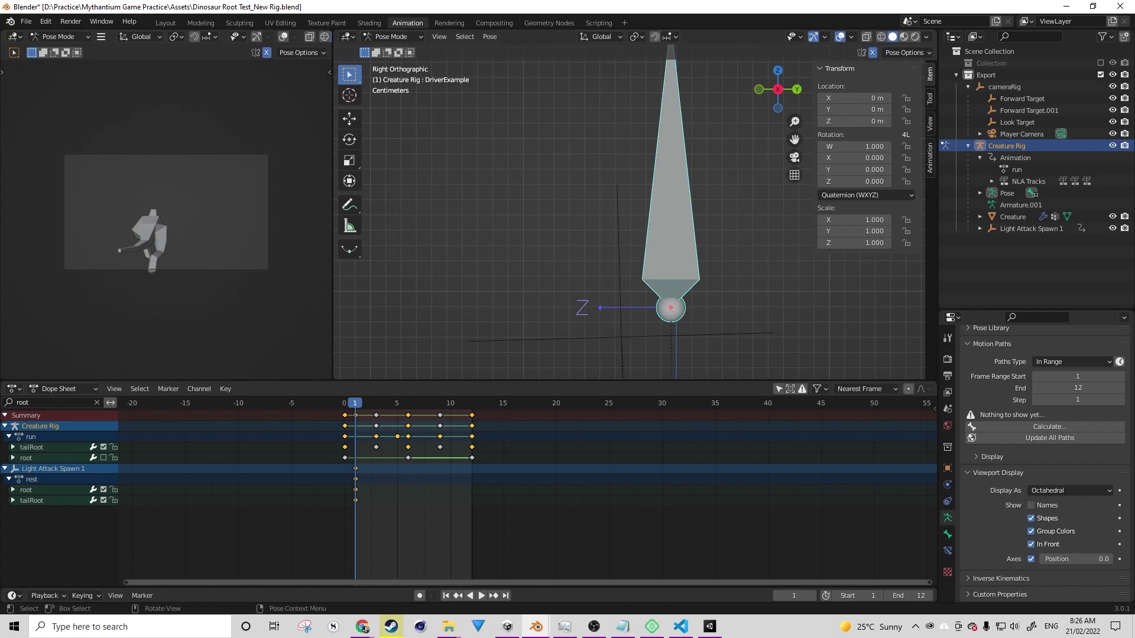
Switch the Breath driver variable to Y Location and test-move the bone.
click(585, 351)
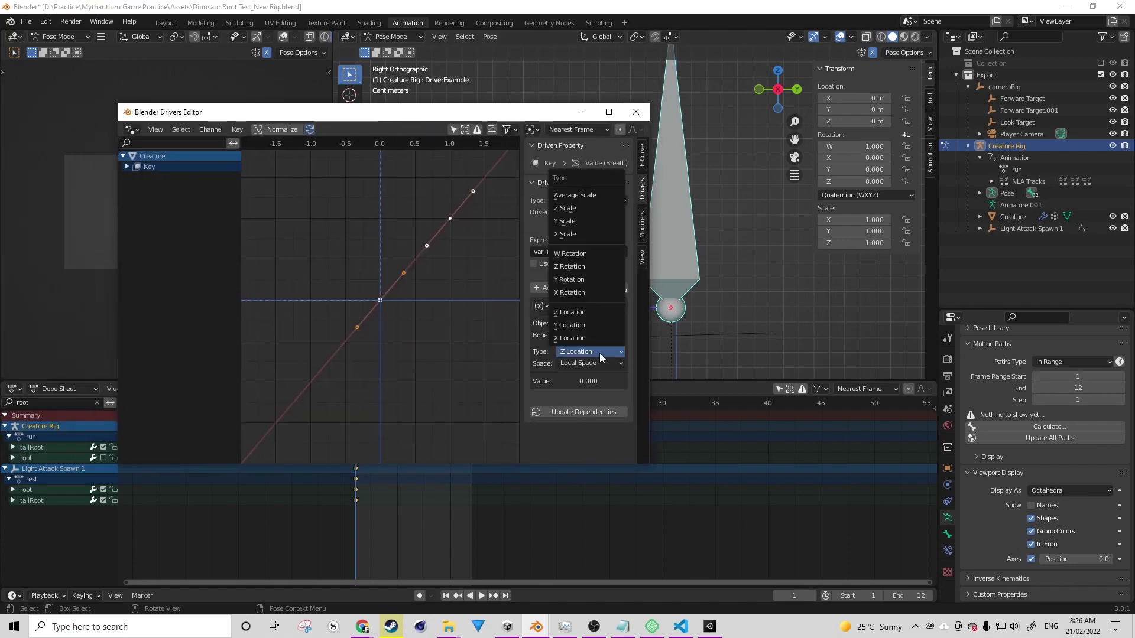
click(590, 324)
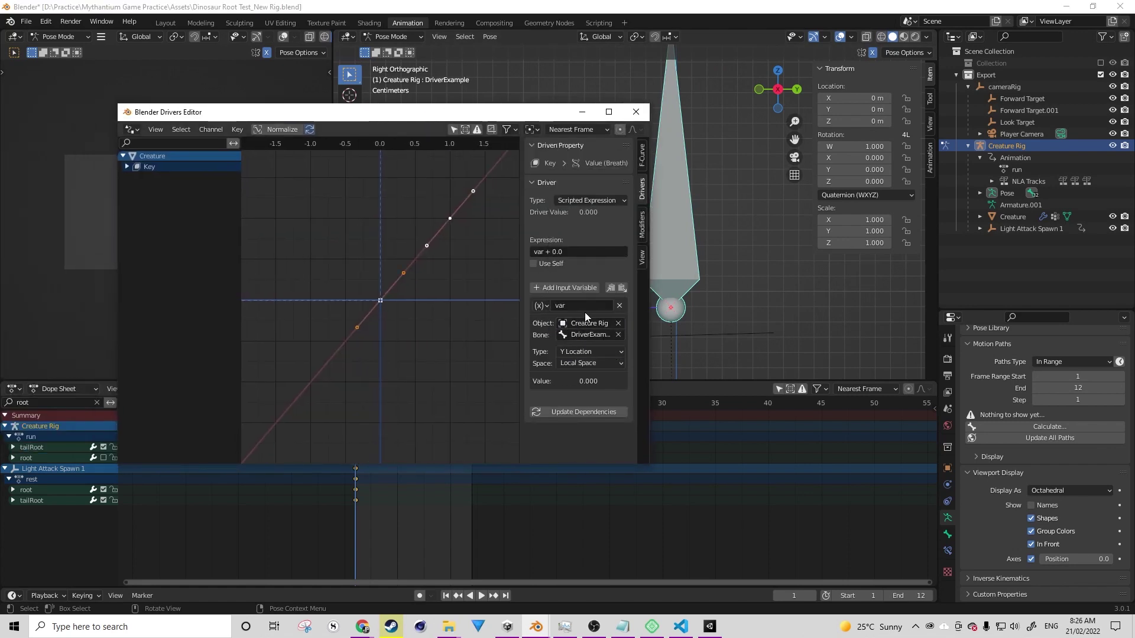
drag(451, 113, 344, 98)
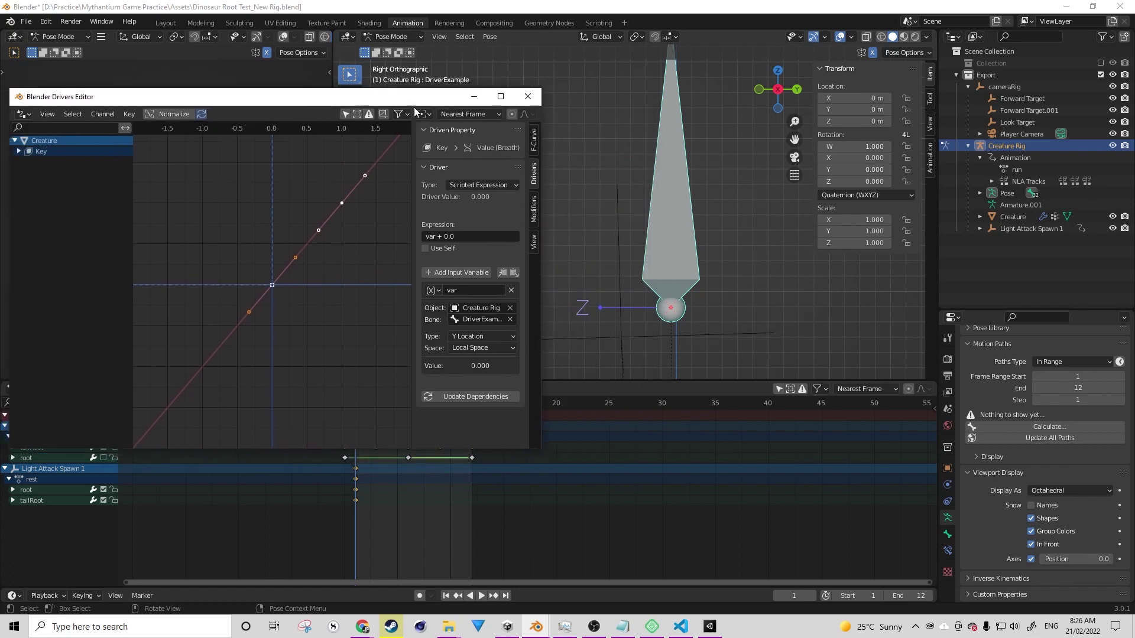
scroll(682, 211, down, 7)
key(g)
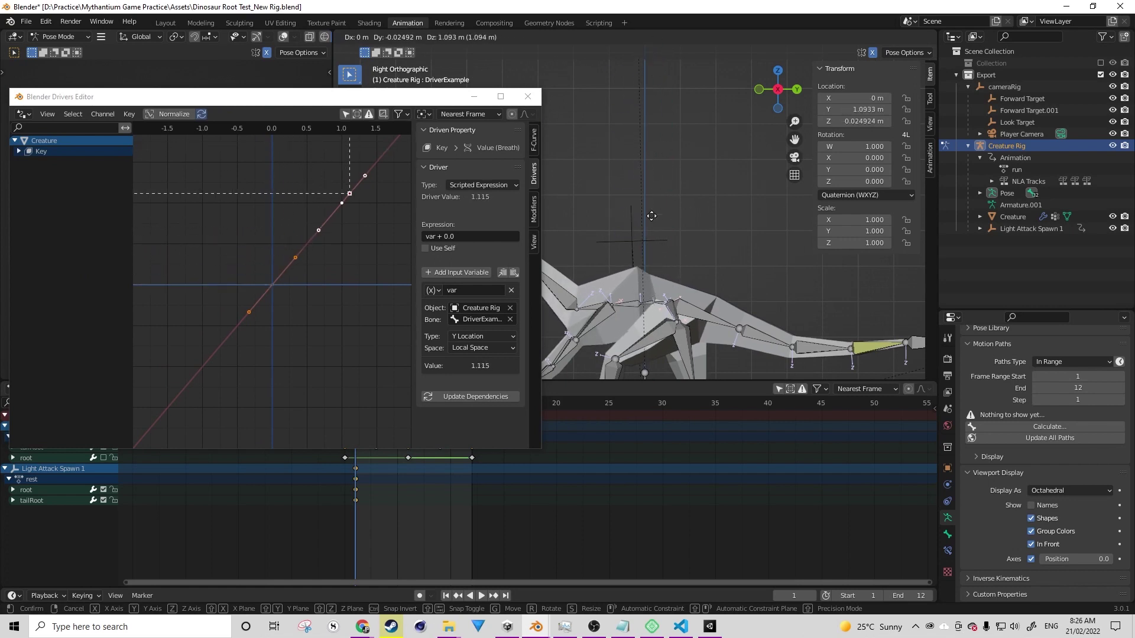
key(Escape)
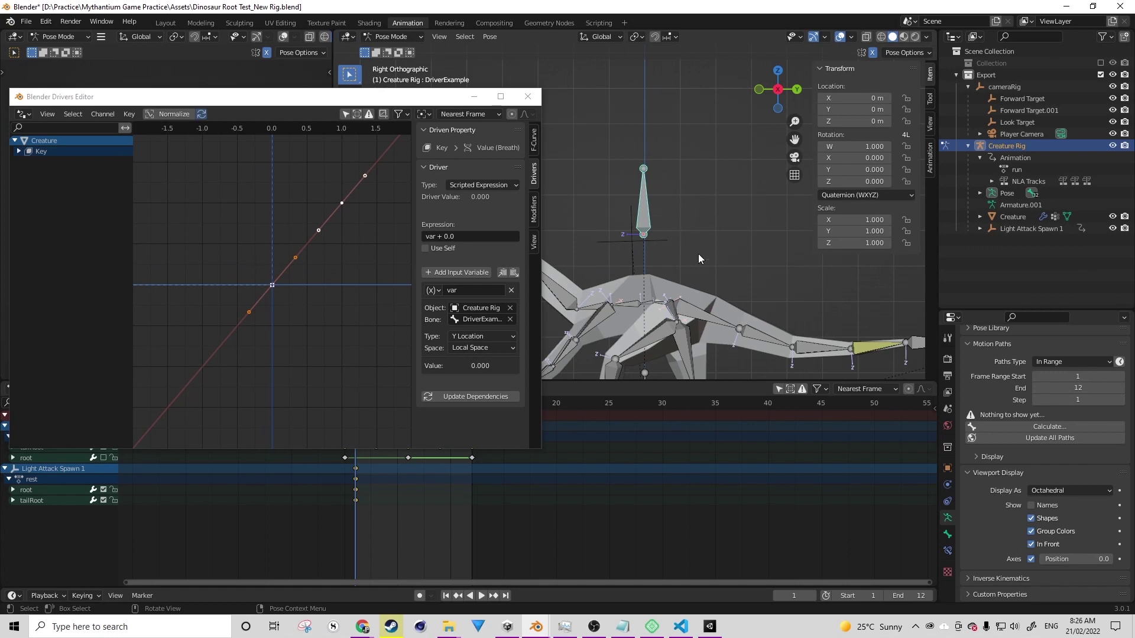
Enable Use Self, edit the expression field and select the driver F-curve.
scroll(959, 512, up, 6)
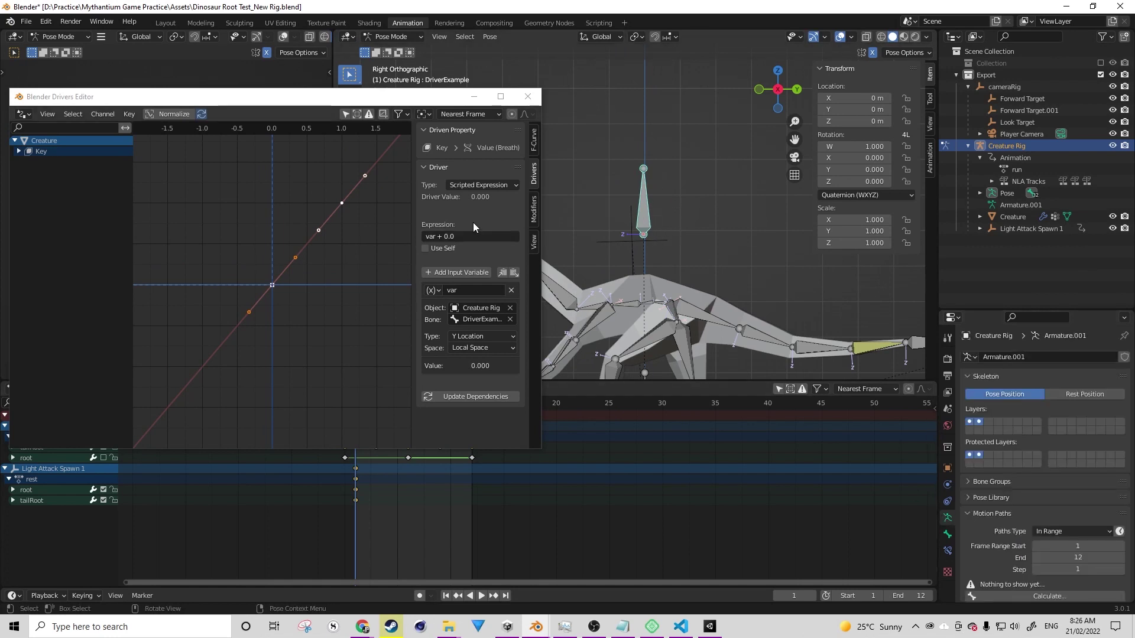
click(467, 244)
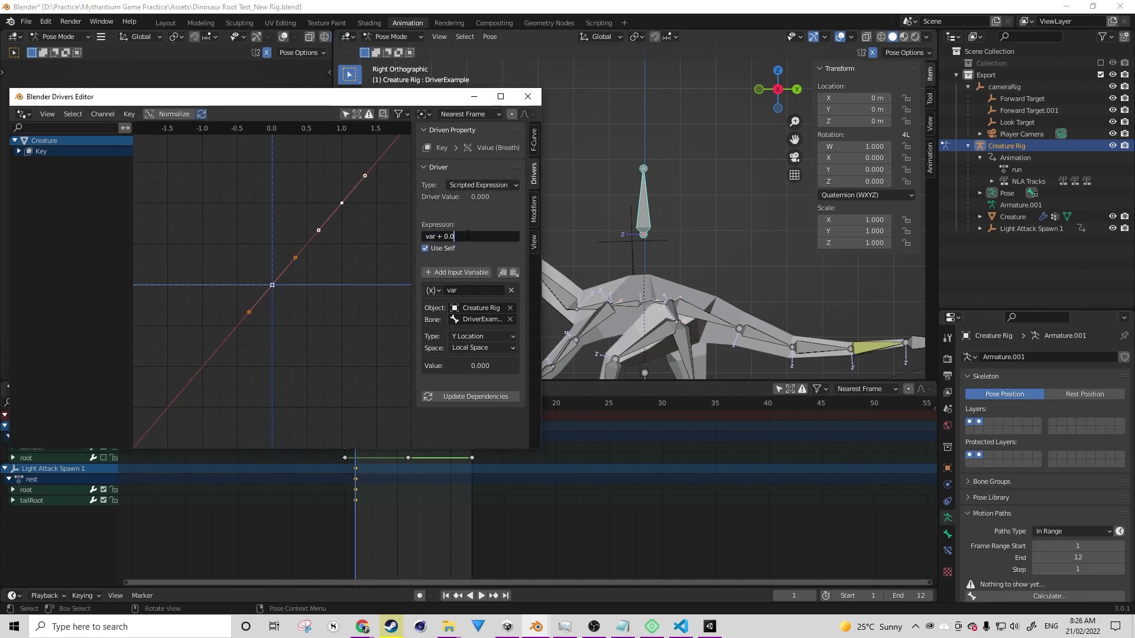
click(446, 236)
click(340, 204)
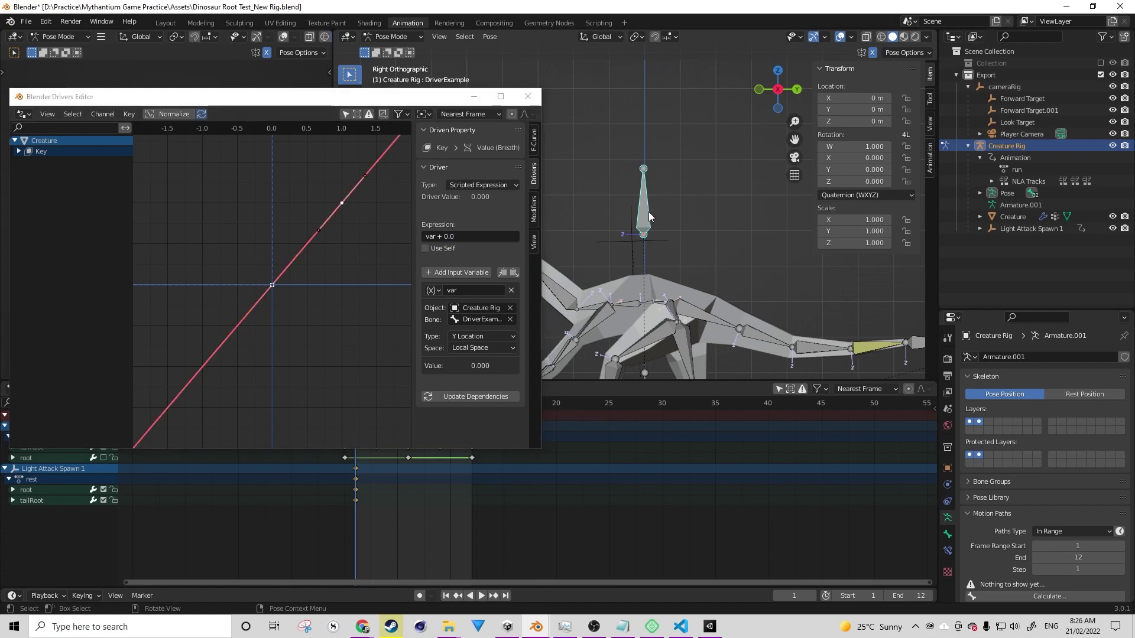
Raise the DriverExample bone and lift the driver curve's keyframe in Y to steepen it.
key(g)
key(z)
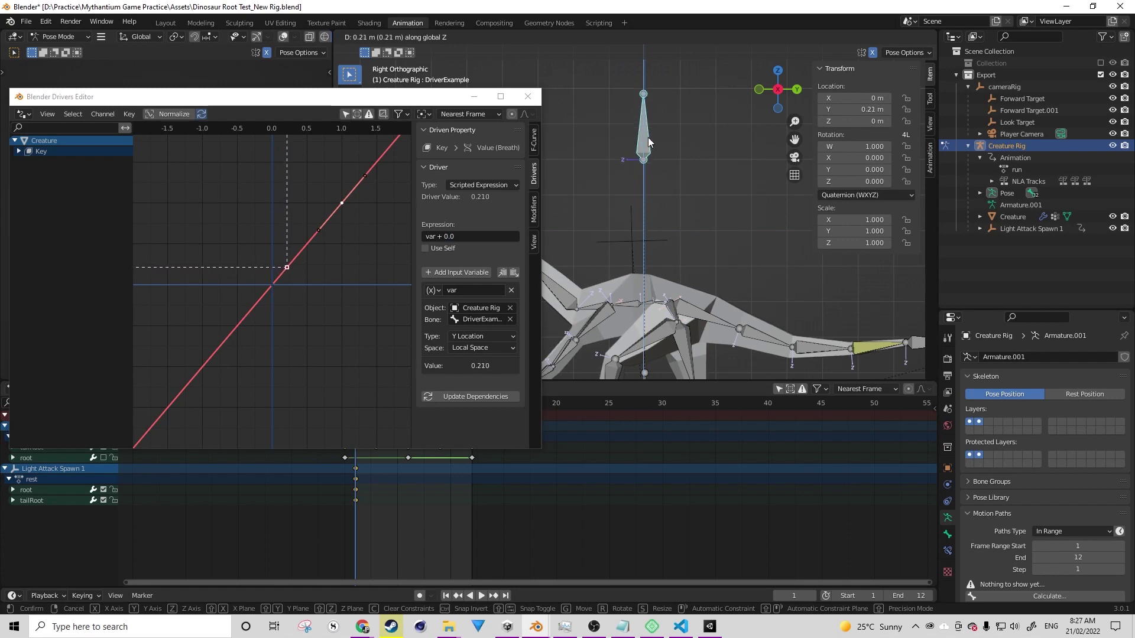
click(649, 142)
middle_drag(311, 243, 355, 321)
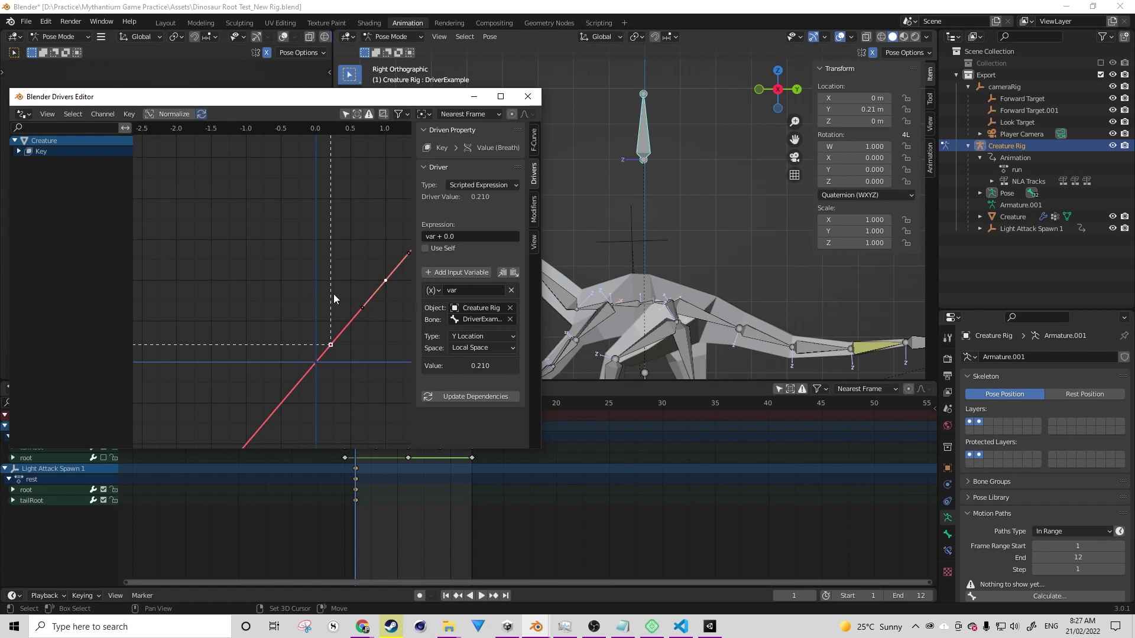
middle_drag(361, 306, 328, 289)
scroll(349, 266, up, 2)
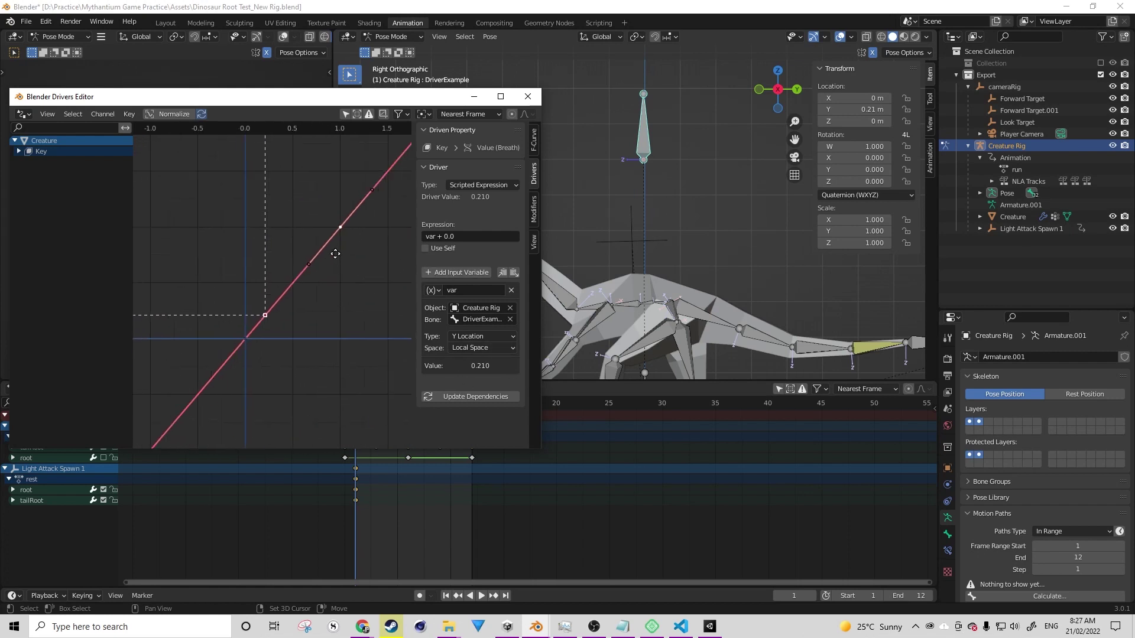
key(g)
key(x)
key(y)
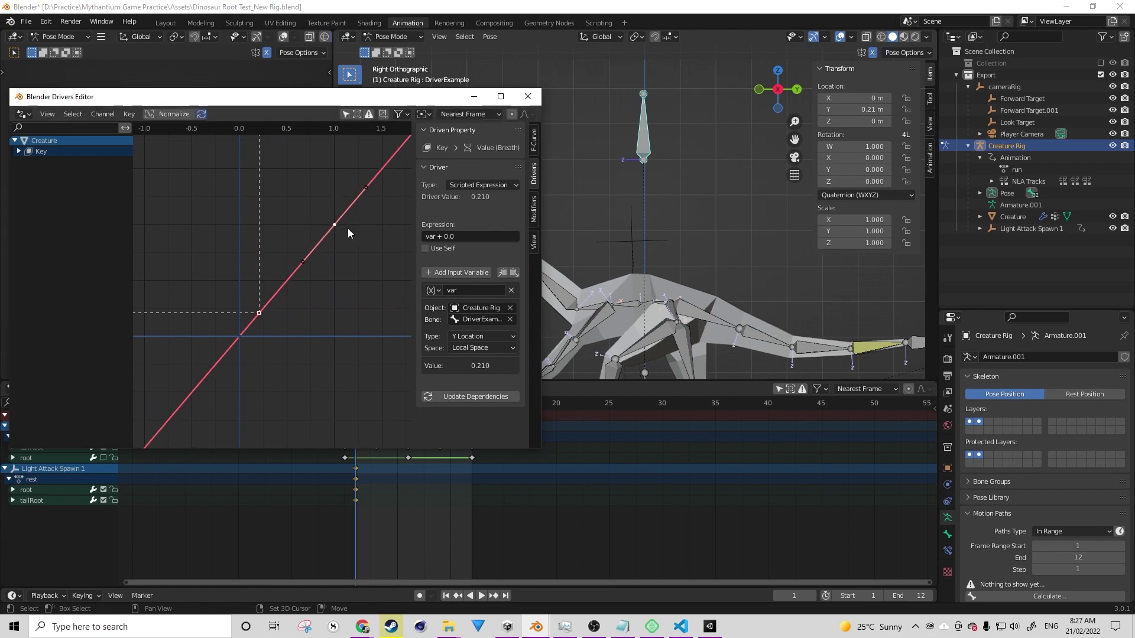
scroll(340, 246, down, 1)
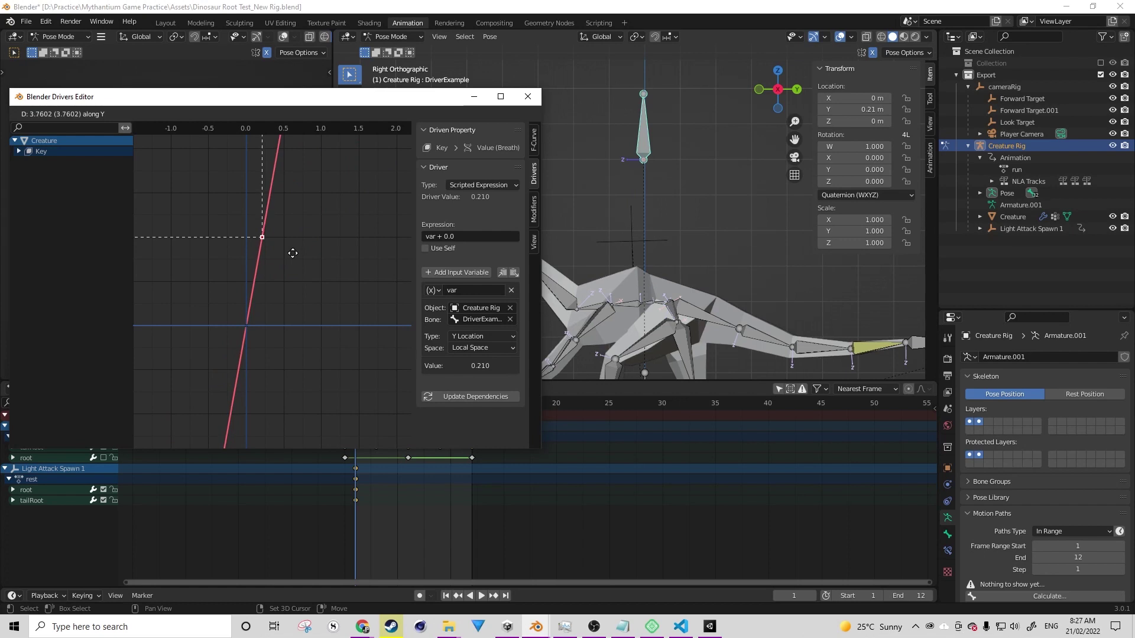
click(293, 254)
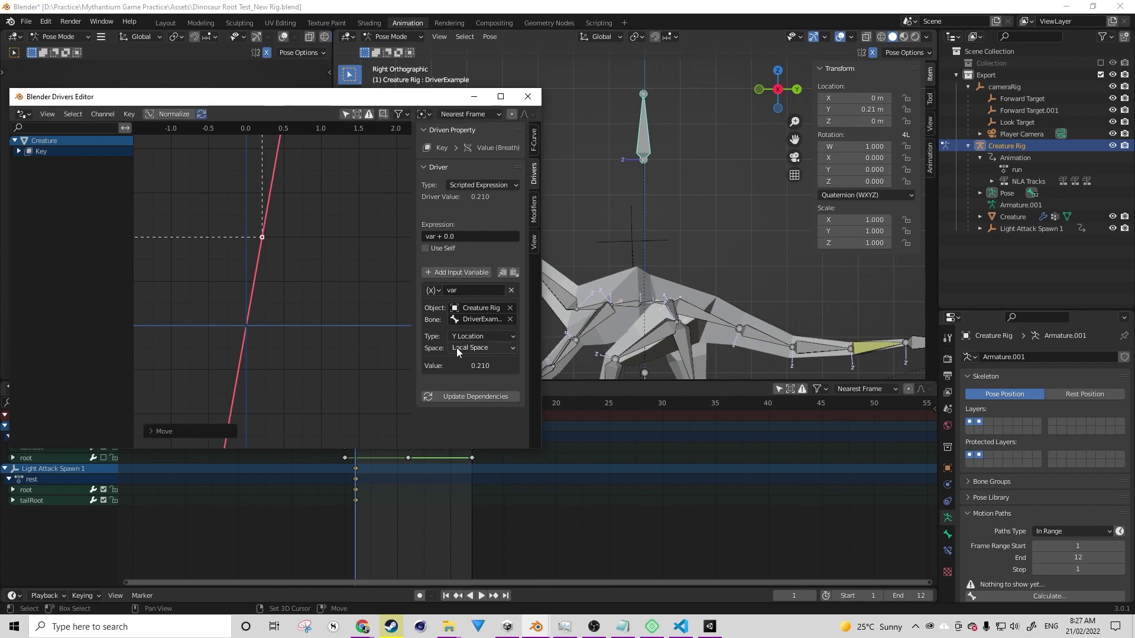
Back in right side view, put Creature Rig in Pose Mode and edit the bone's Y Location.
middle_drag(545, 357, 321, 291)
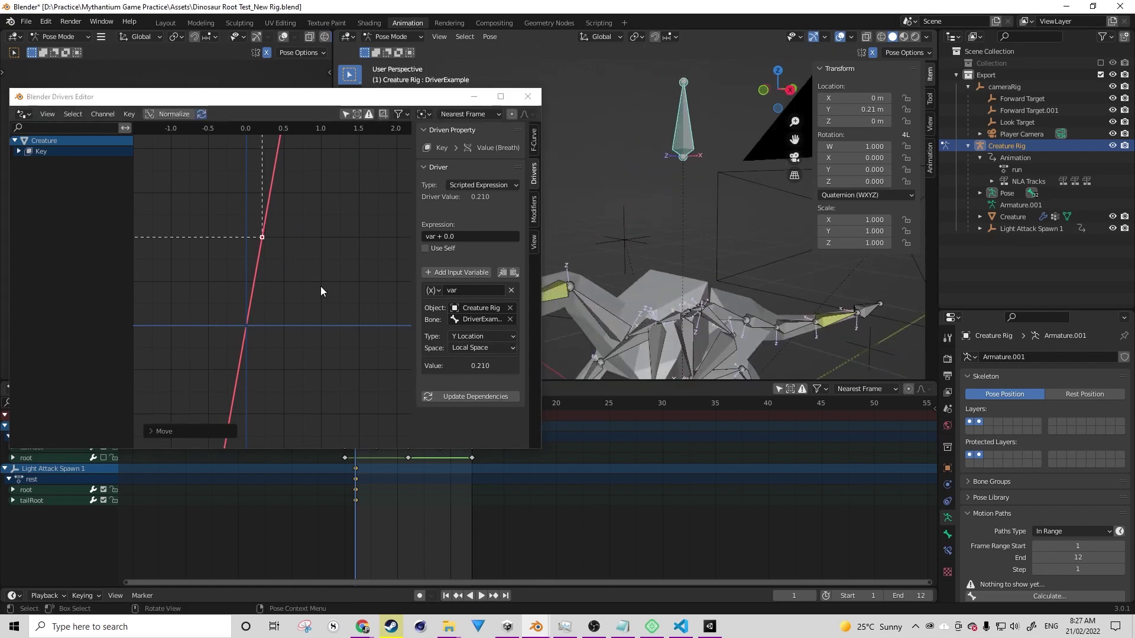
mouse_move(204, 267)
middle_down()
mouse_move(191, 263)
mouse_move(204, 264)
middle_up()
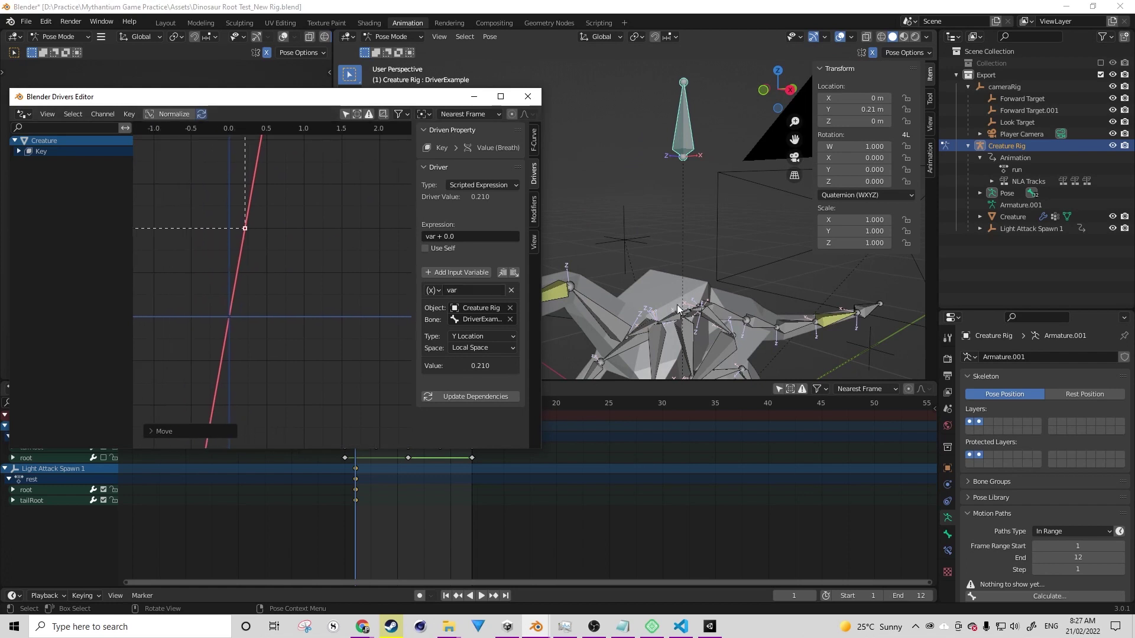
middle_drag(661, 290, 749, 221)
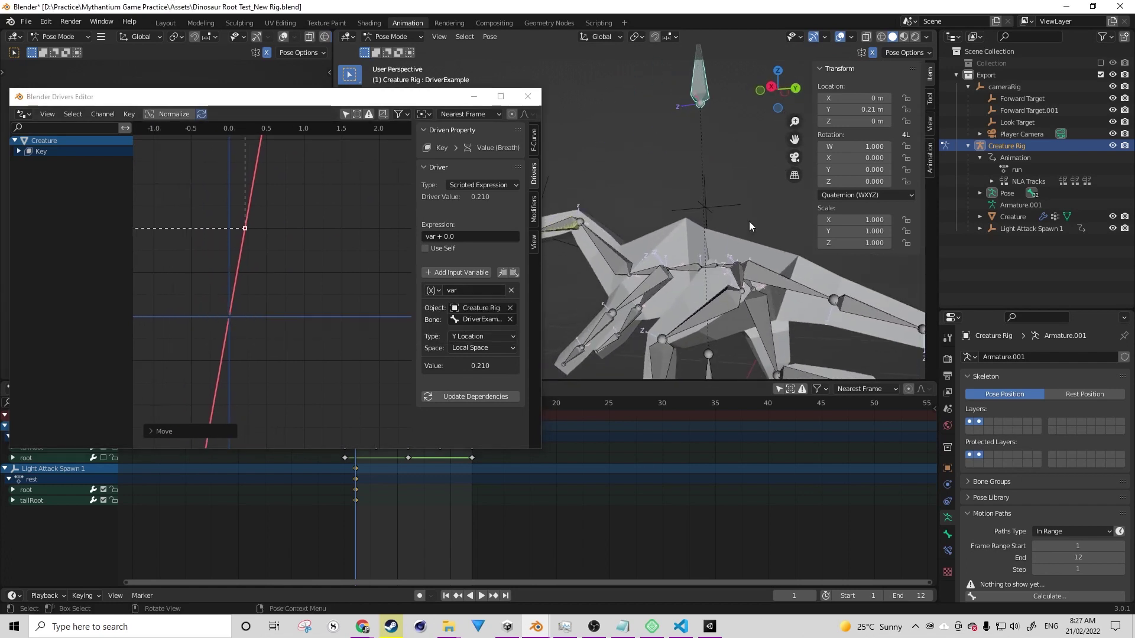
click(795, 273)
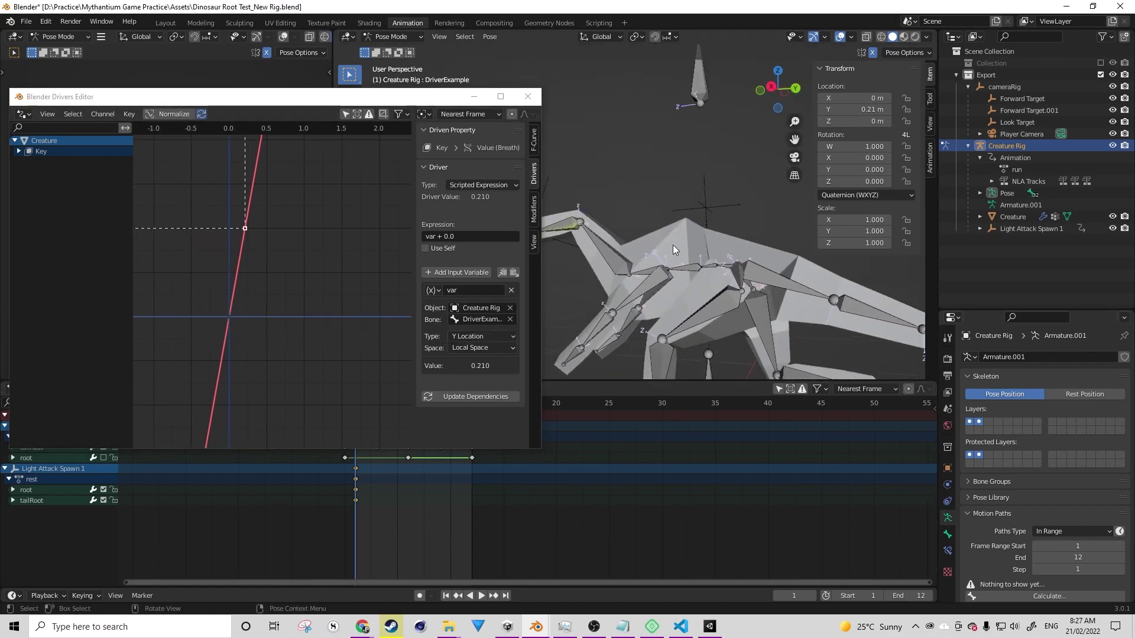
middle_drag(668, 239, 697, 287)
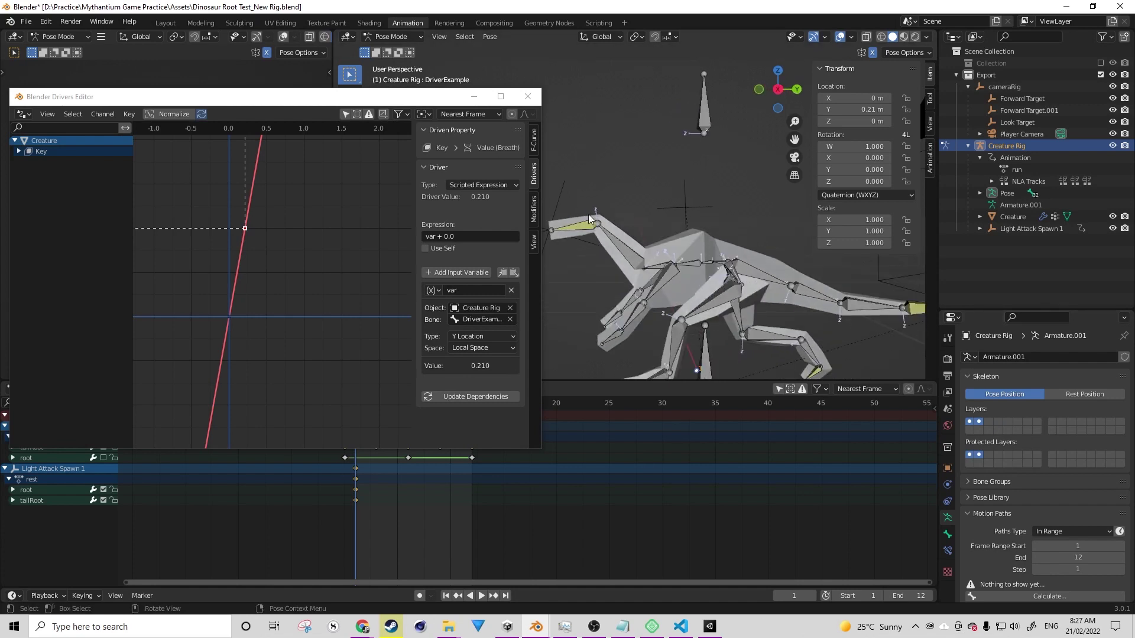
key(KP_3)
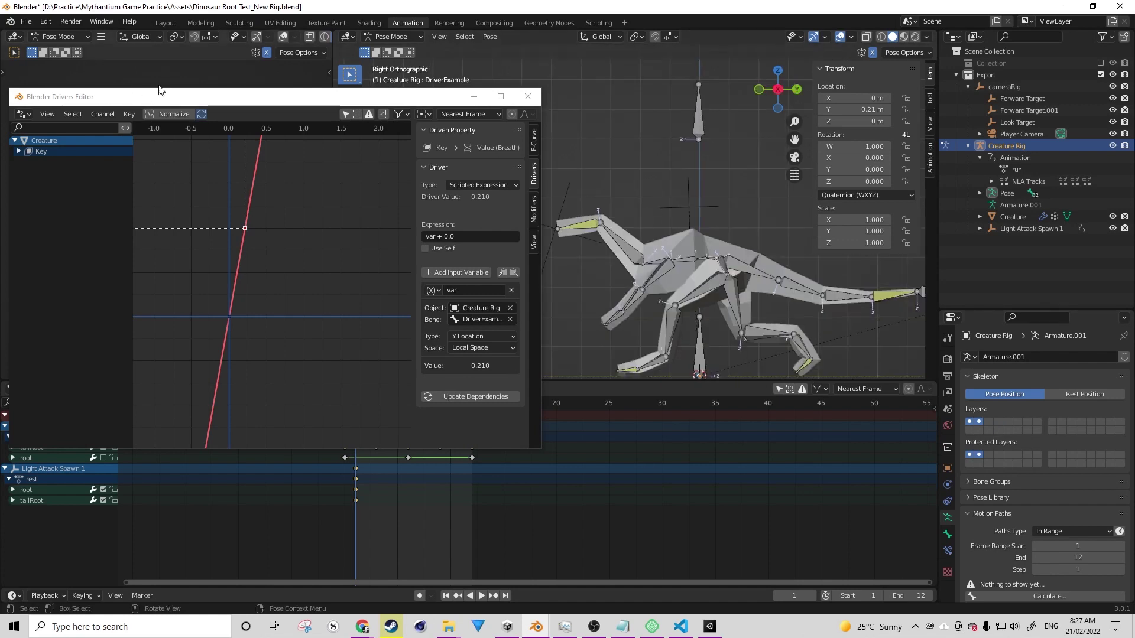
key(ctrl+z)
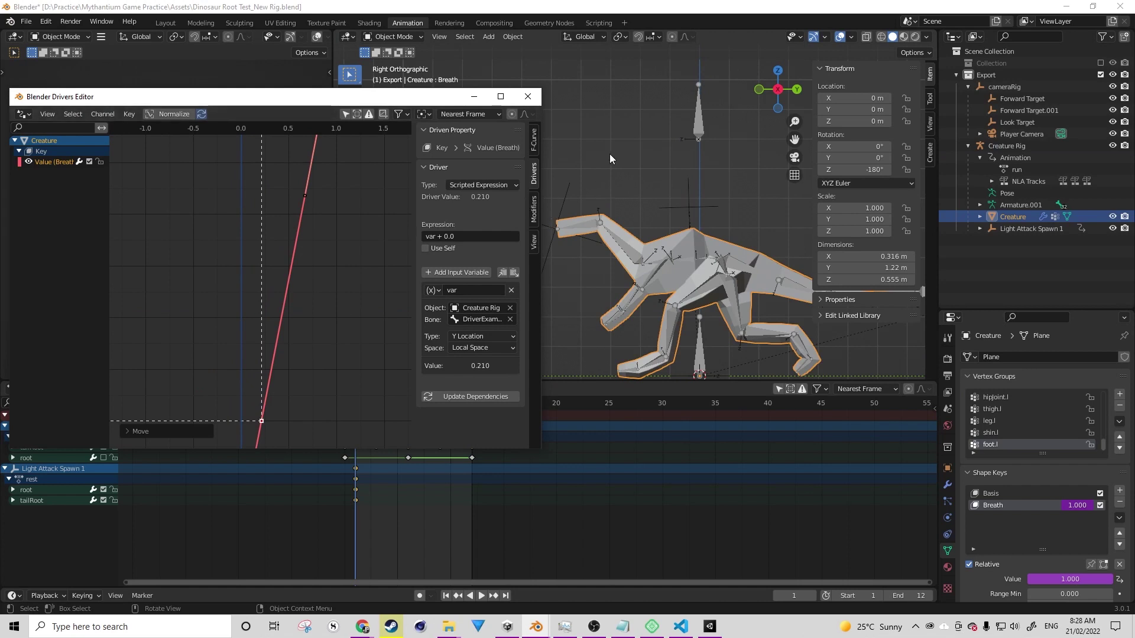
click(701, 123)
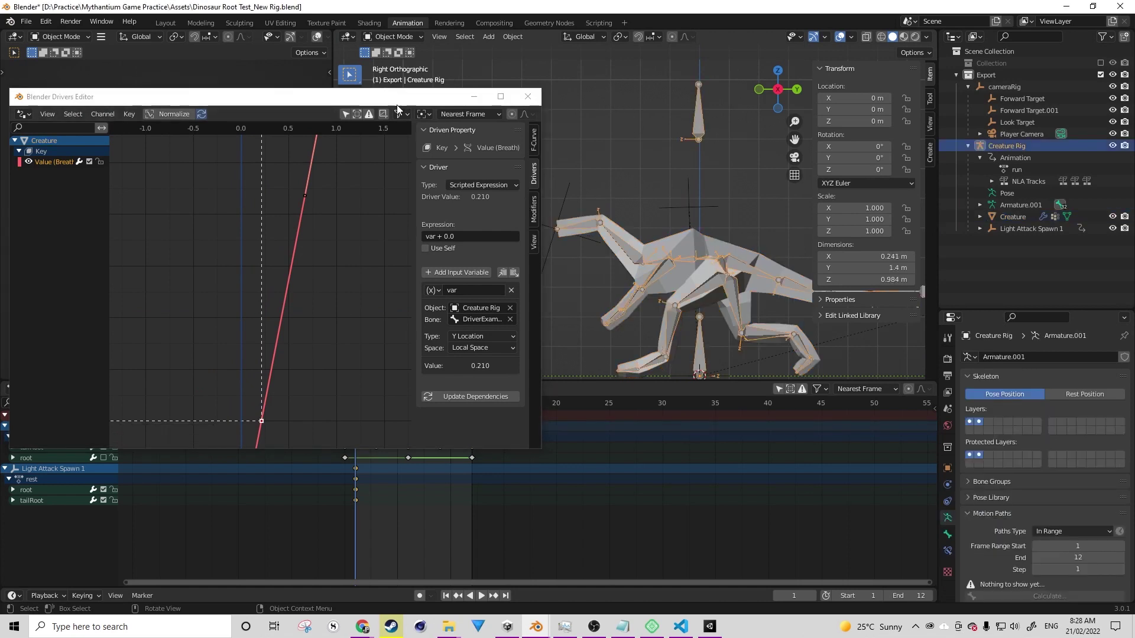
click(394, 36)
click(391, 77)
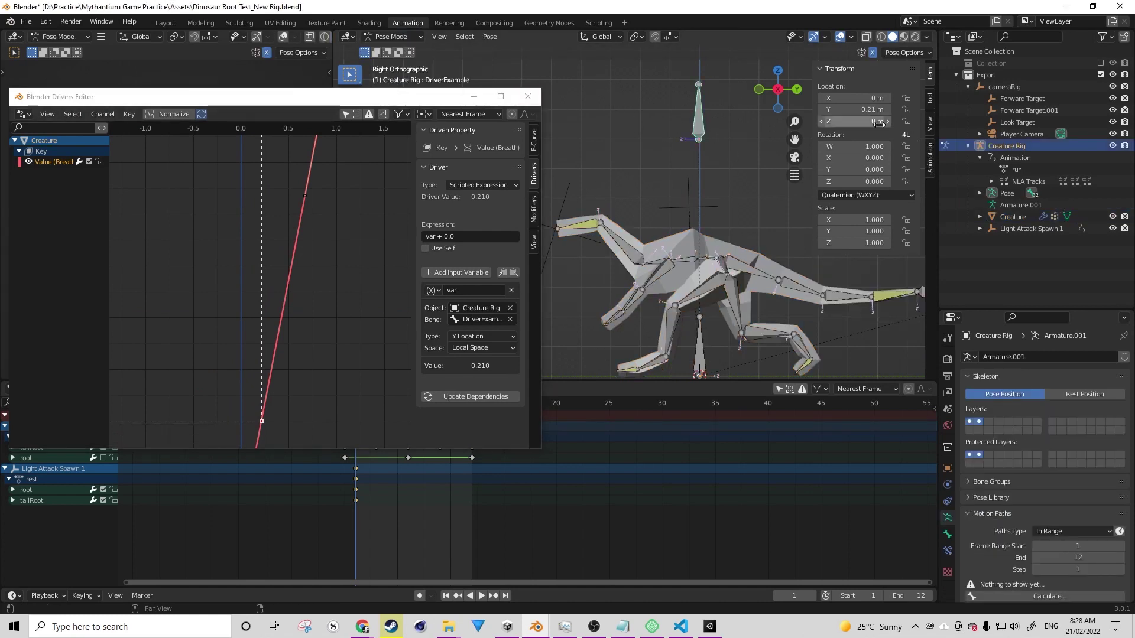
click(864, 113)
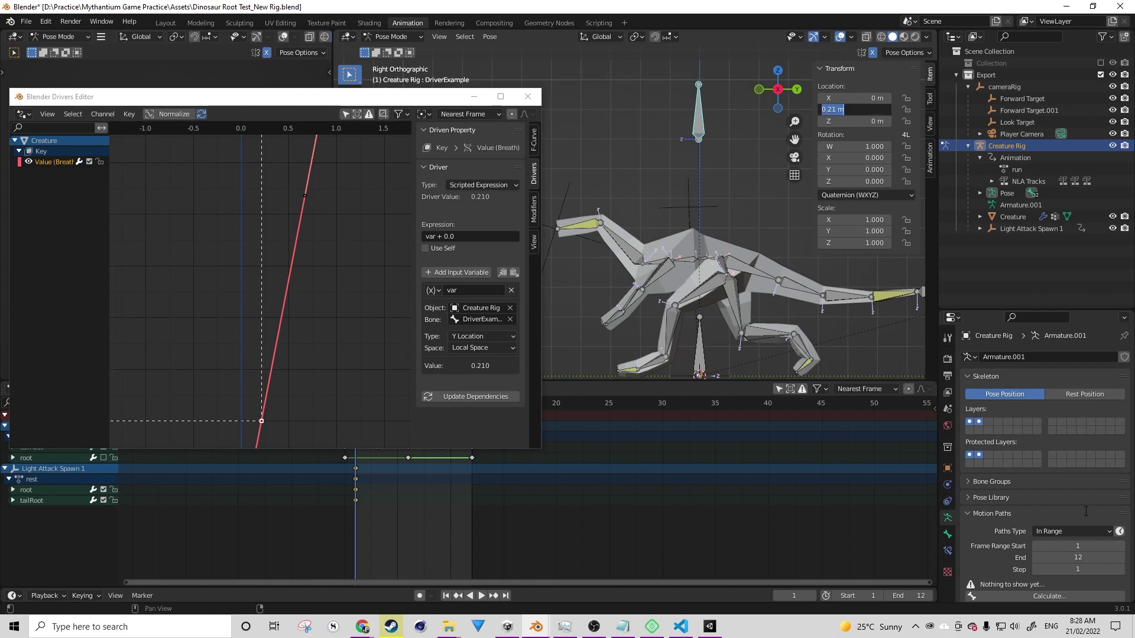
Add a Limit Location constraint limiting X, Y and Z, evaluated in Local Space.
key(Return)
click(947, 550)
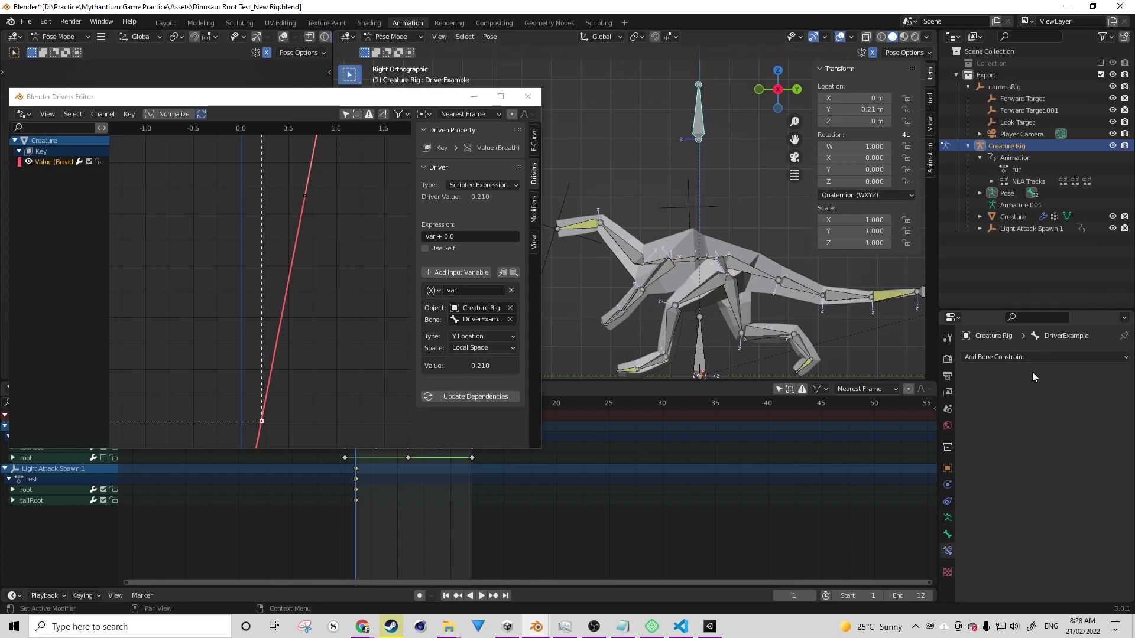
click(1032, 357)
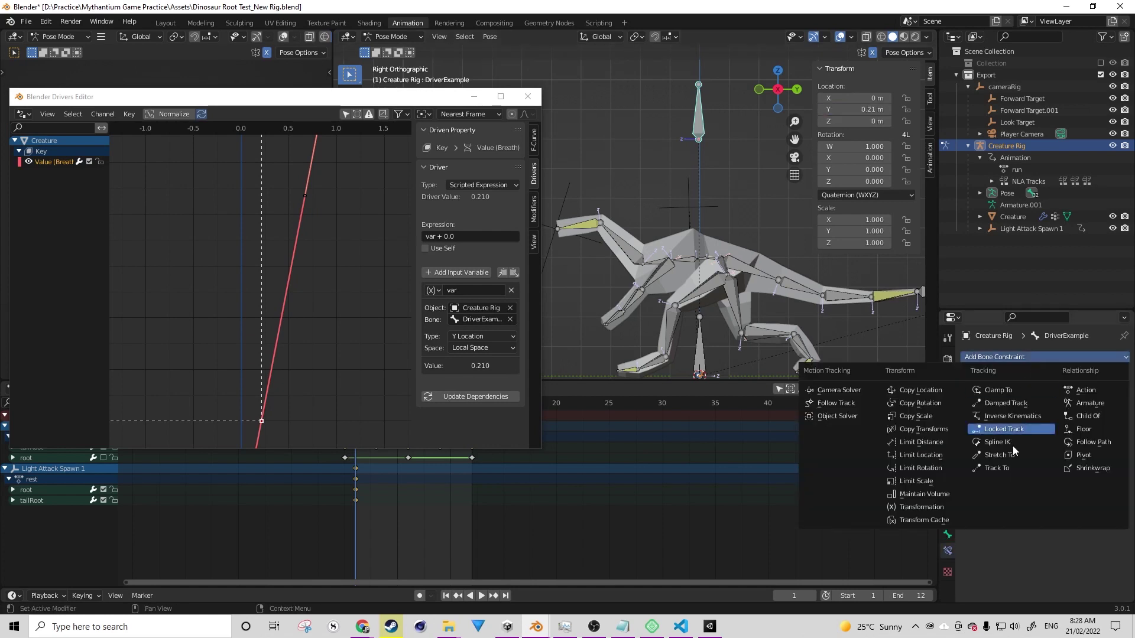
click(928, 456)
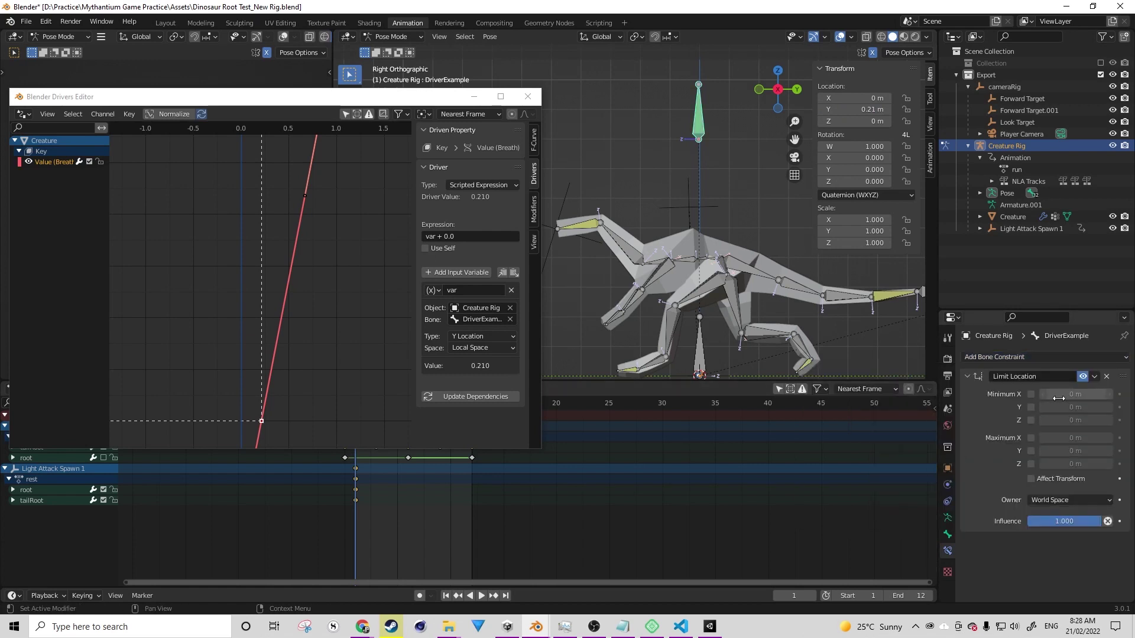
click(1031, 441)
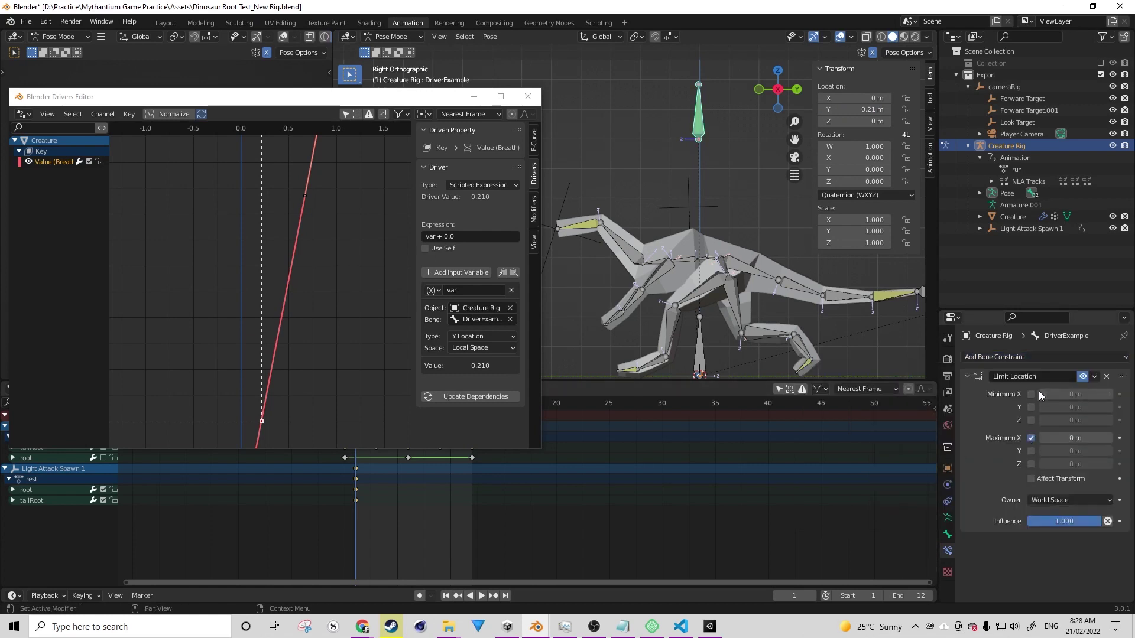
click(1031, 420)
click(1031, 464)
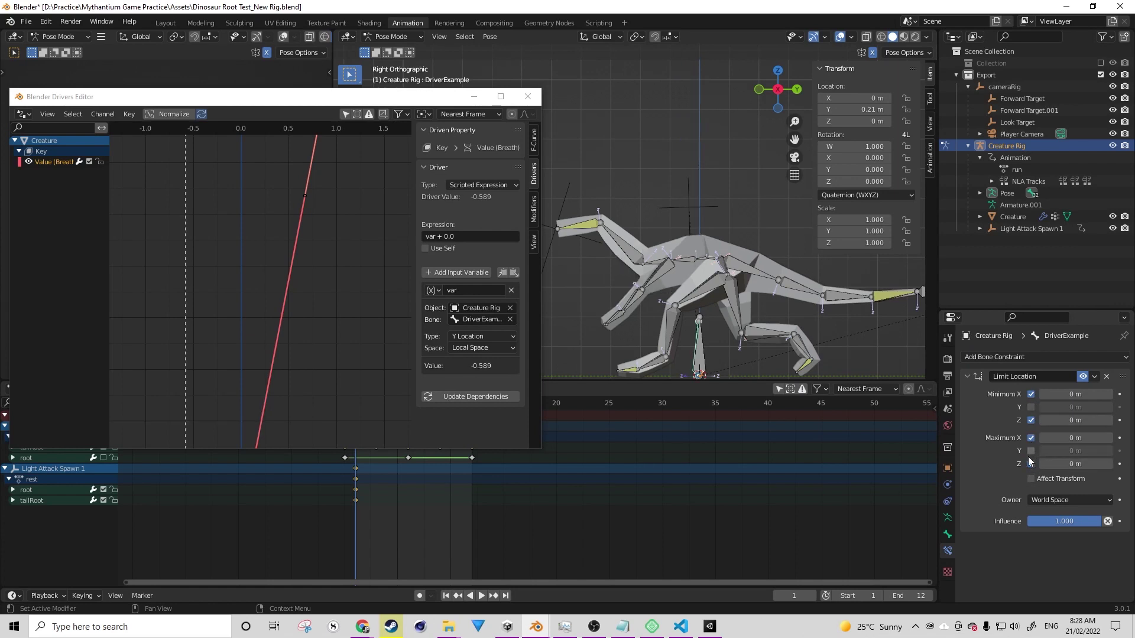
click(1031, 451)
click(1031, 407)
click(1052, 500)
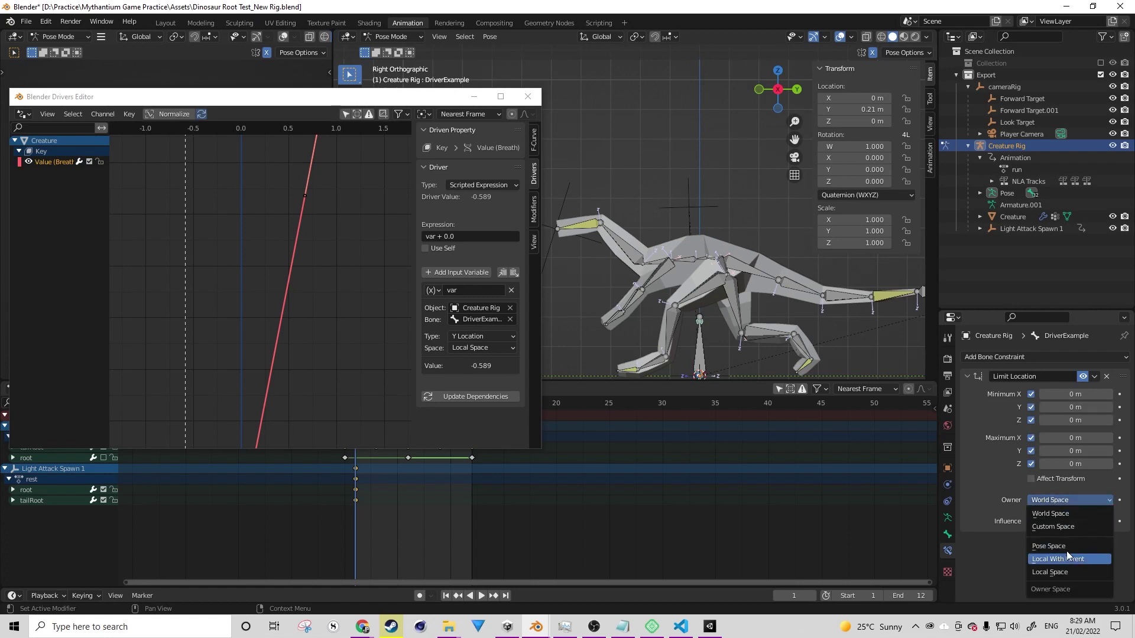
click(1063, 573)
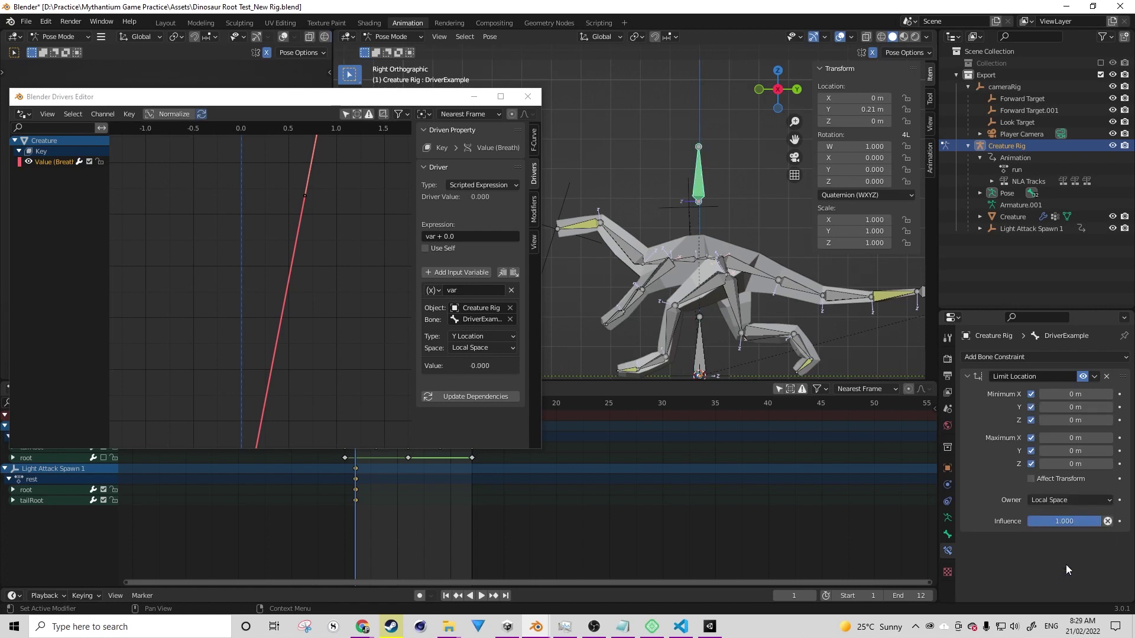
Set the maximum Y limit to 0.21 m with Affect Transform, test the bone, and close the Drivers Editor.
click(1066, 451)
text(0.21)
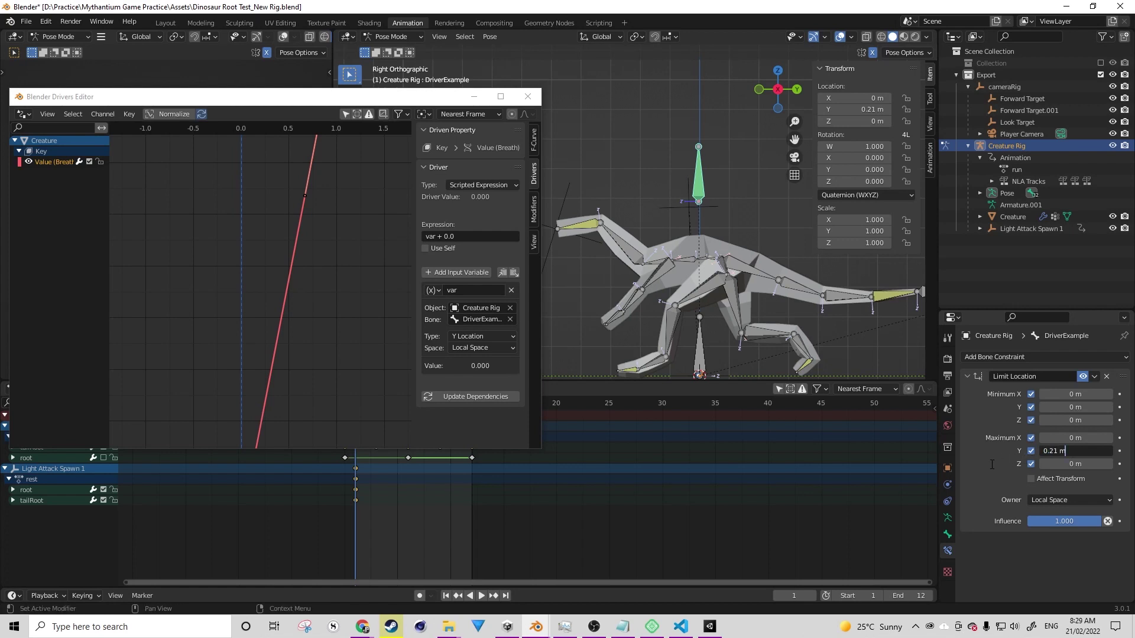
key(Return)
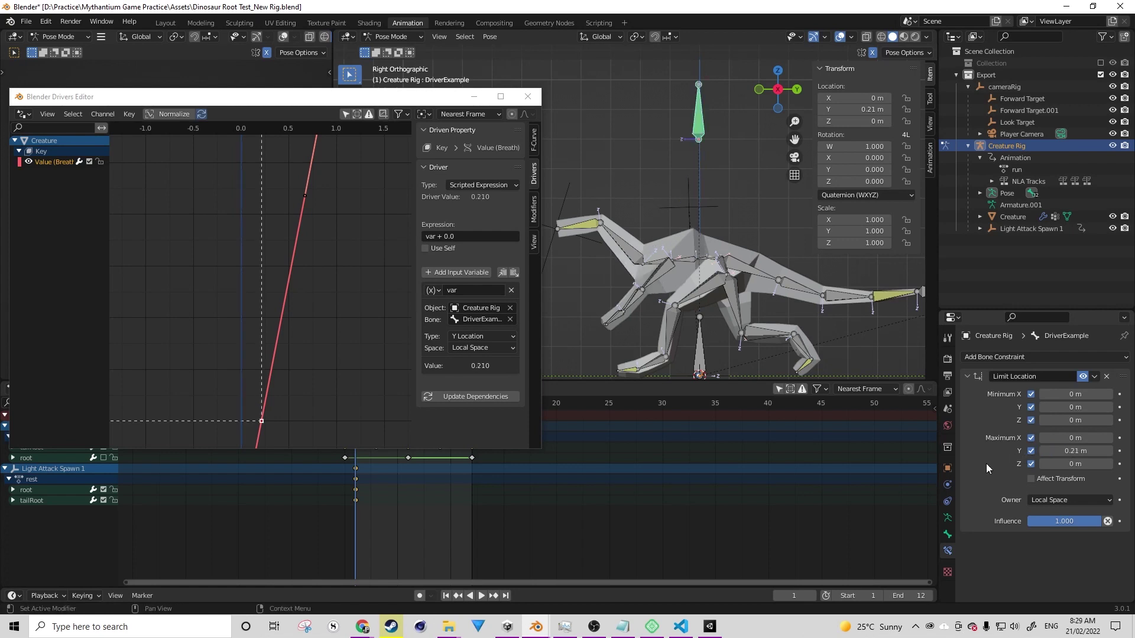
click(1031, 479)
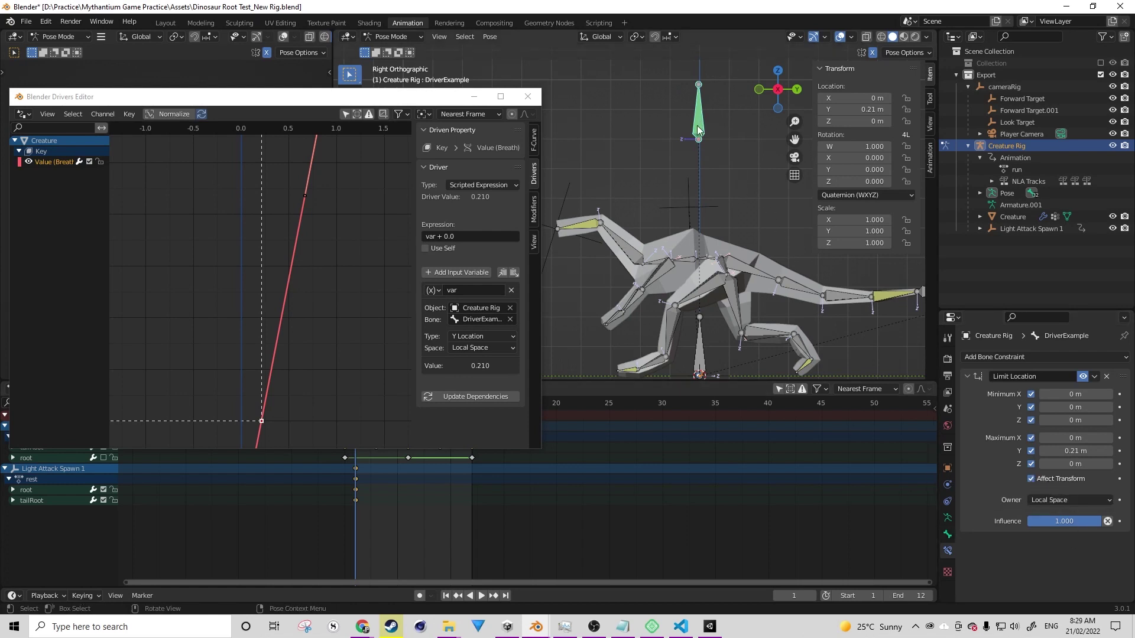
drag(696, 112, 683, 66)
click(528, 96)
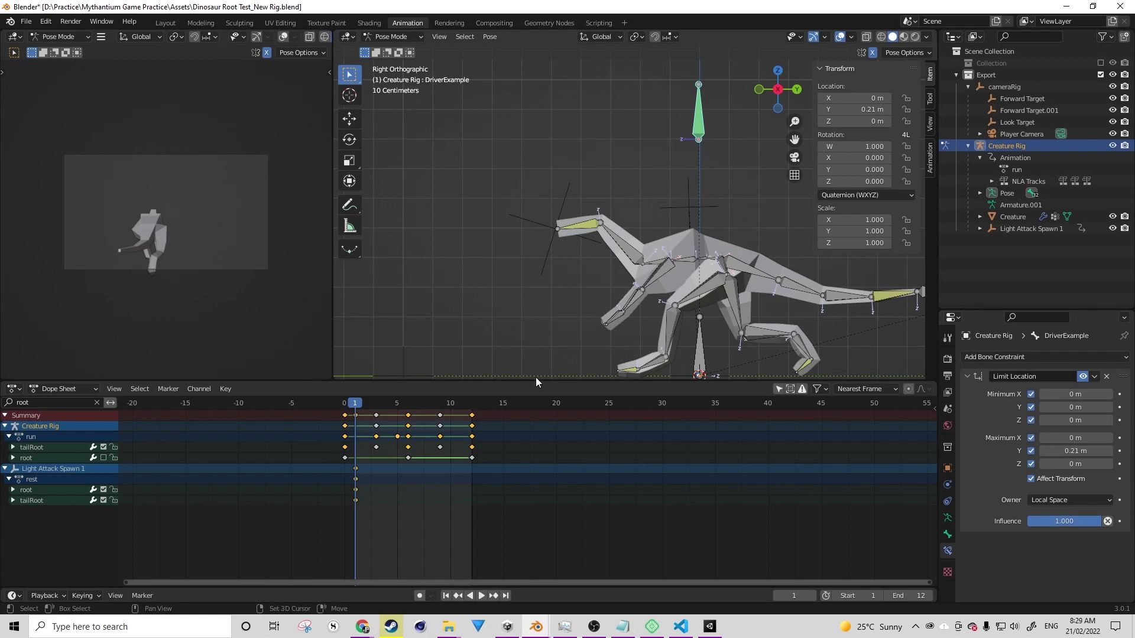
In the run action's Action Editor, key the DriverExample location at Y 0 m on frame 0.
click(62, 389)
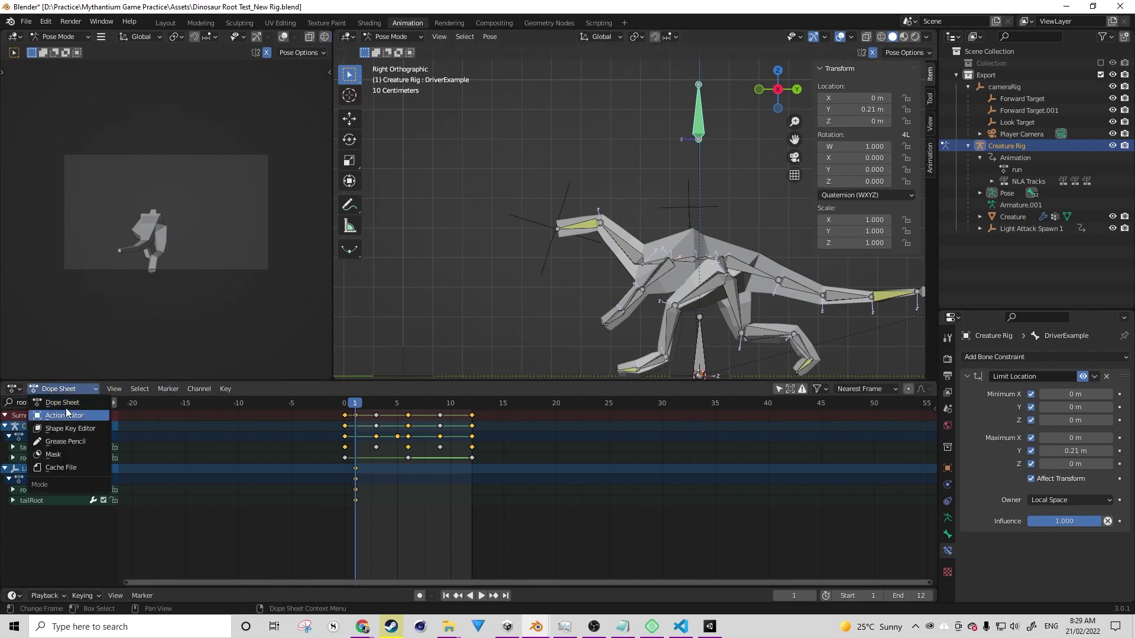
click(65, 409)
drag(354, 407, 340, 407)
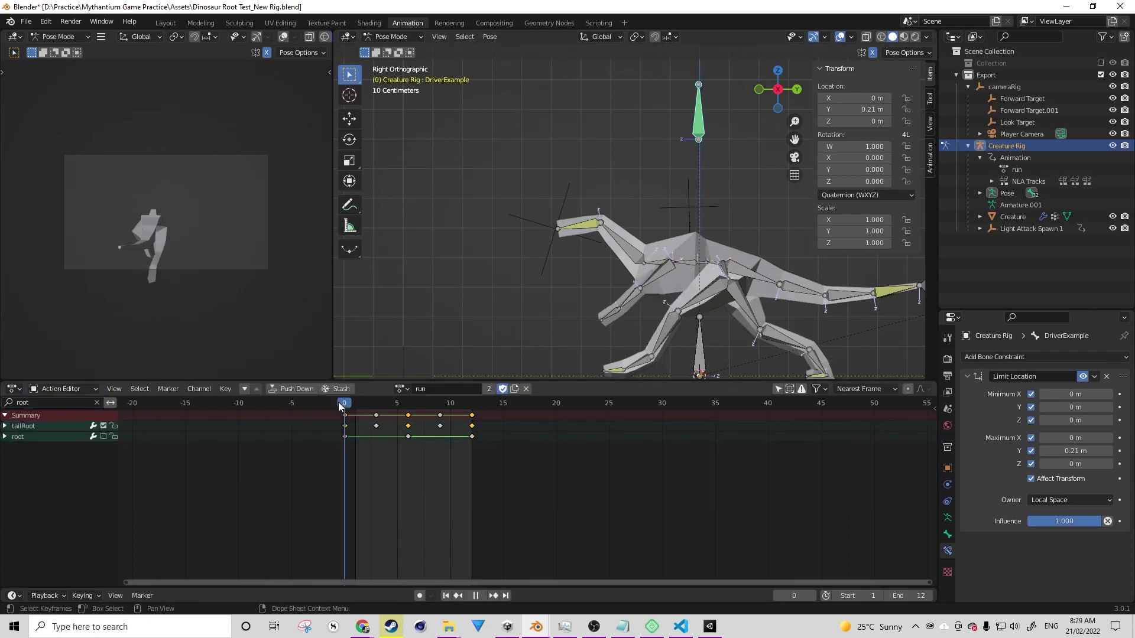
key(g)
click(452, 479)
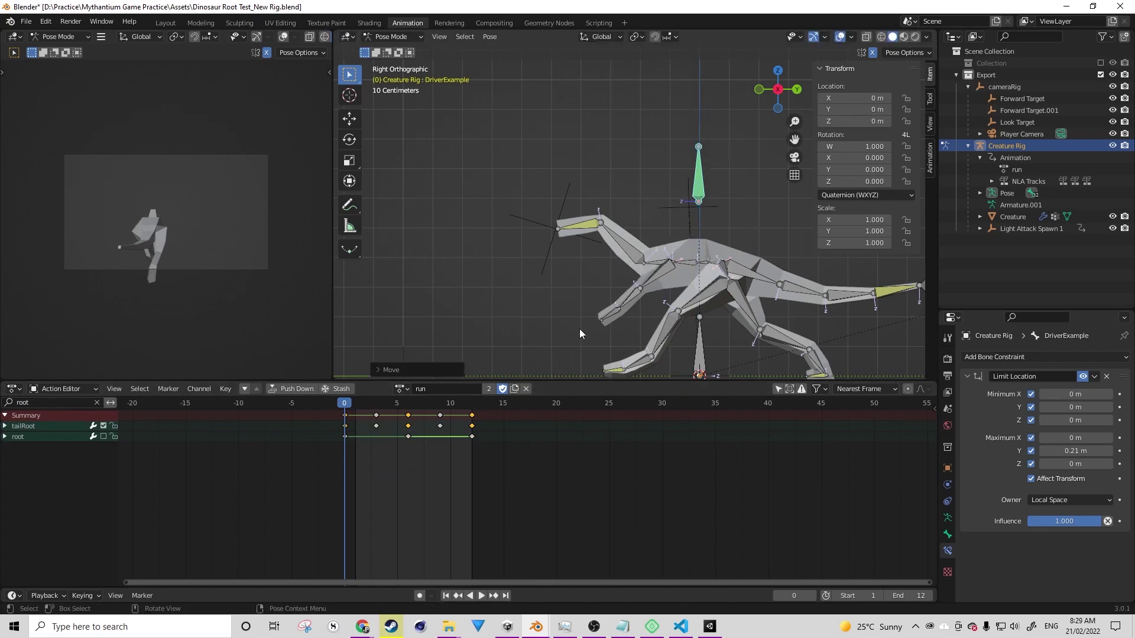
click(96, 403)
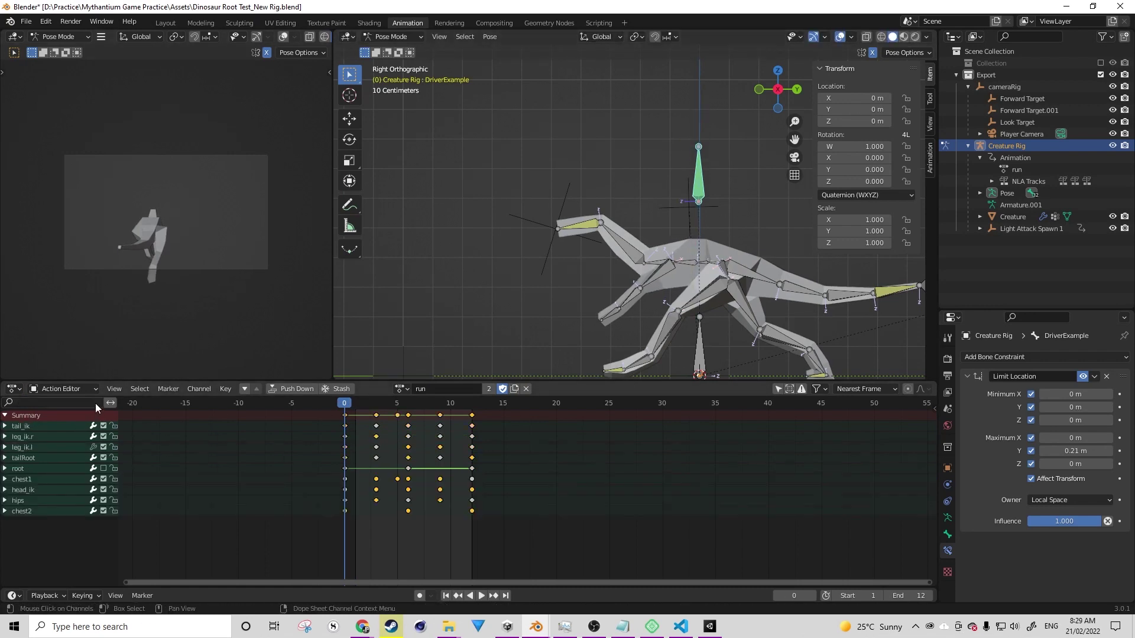
key(i)
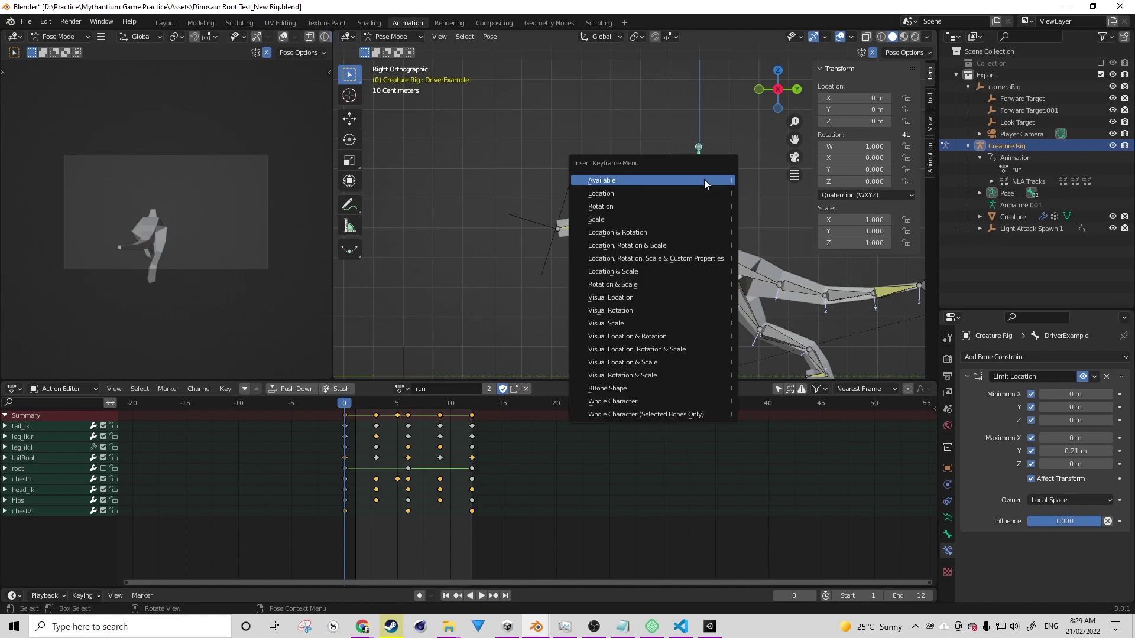
click(674, 180)
Key the bone at Y 0.21 m on frame 6 and back at 0 m on frame 12.
key(Right)
key(Right)
key(Right)
key(Right)
key(Right)
key(Right)
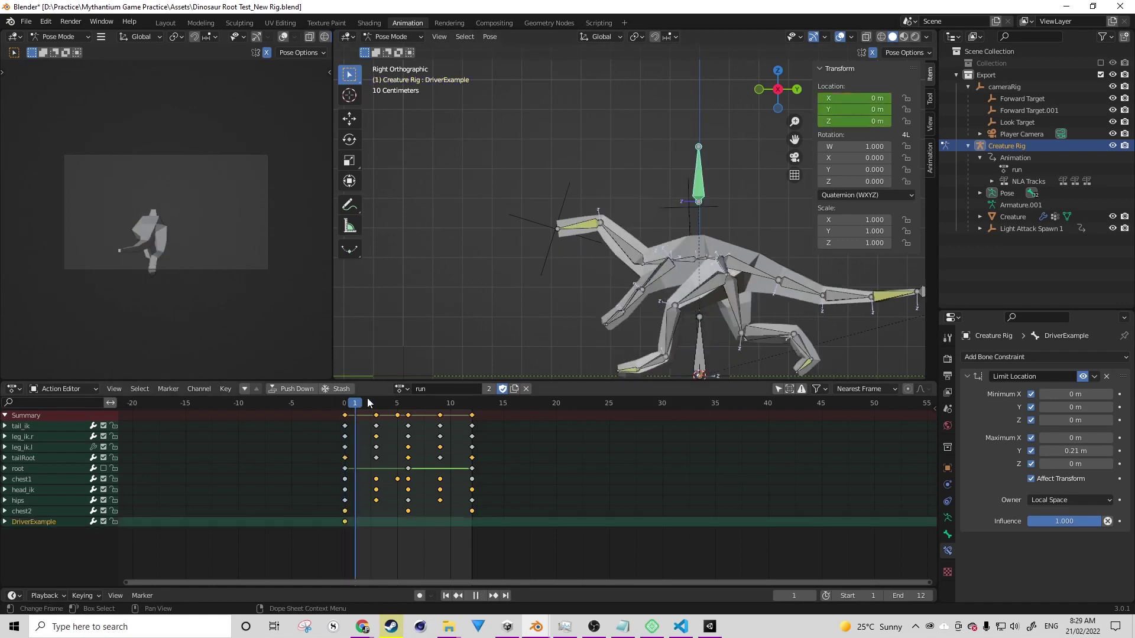
key(g)
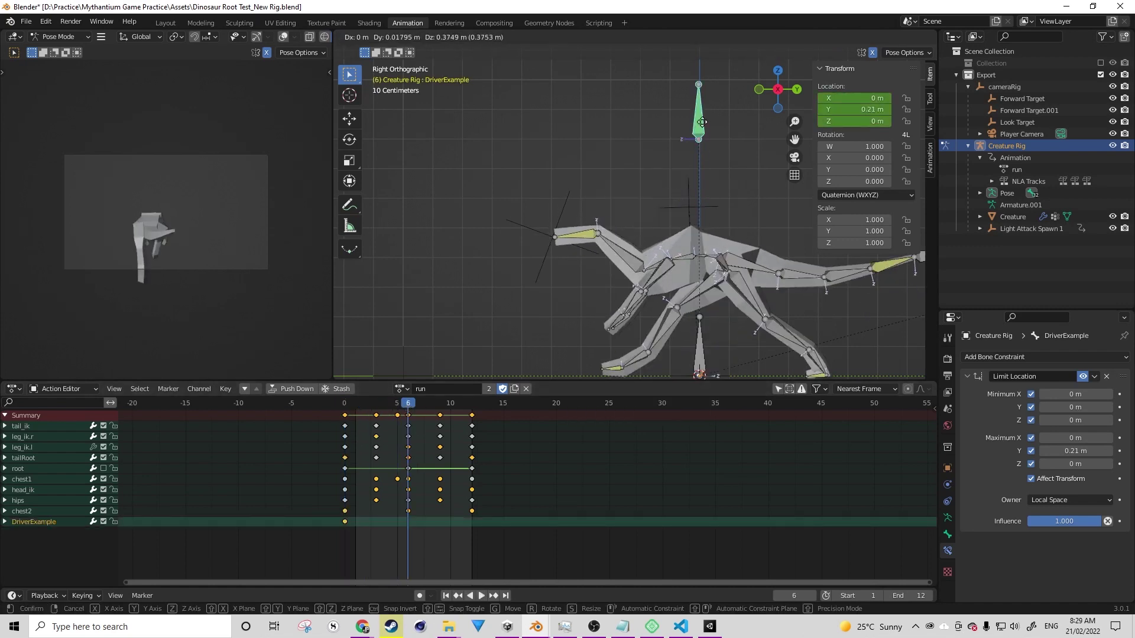
click(701, 101)
key(i)
click(701, 102)
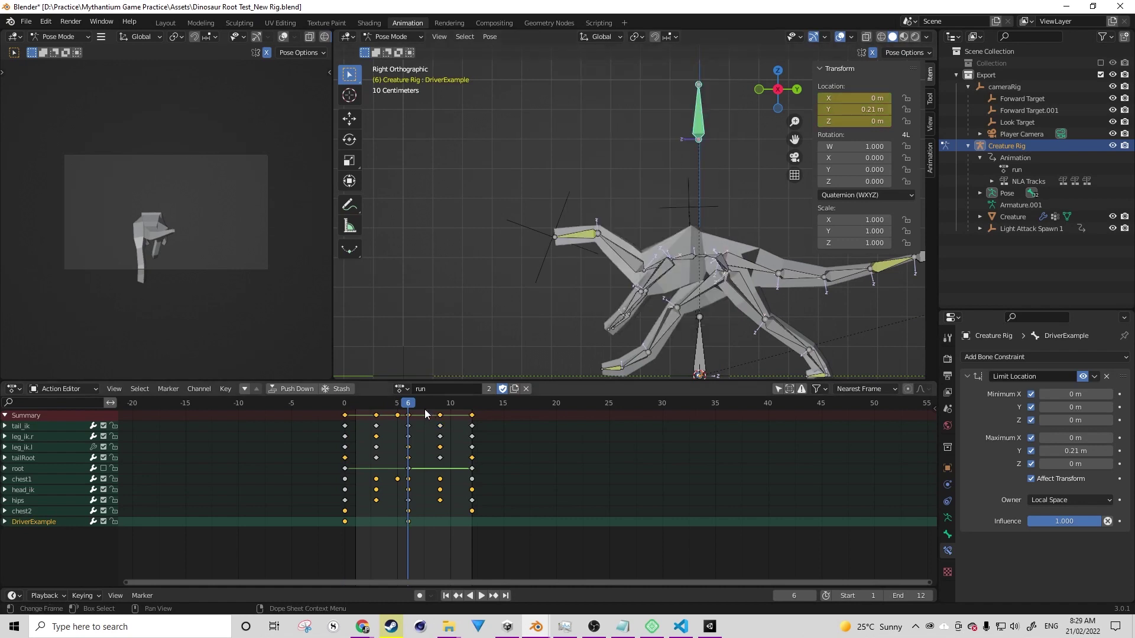
key(space)
key(space)
key(g)
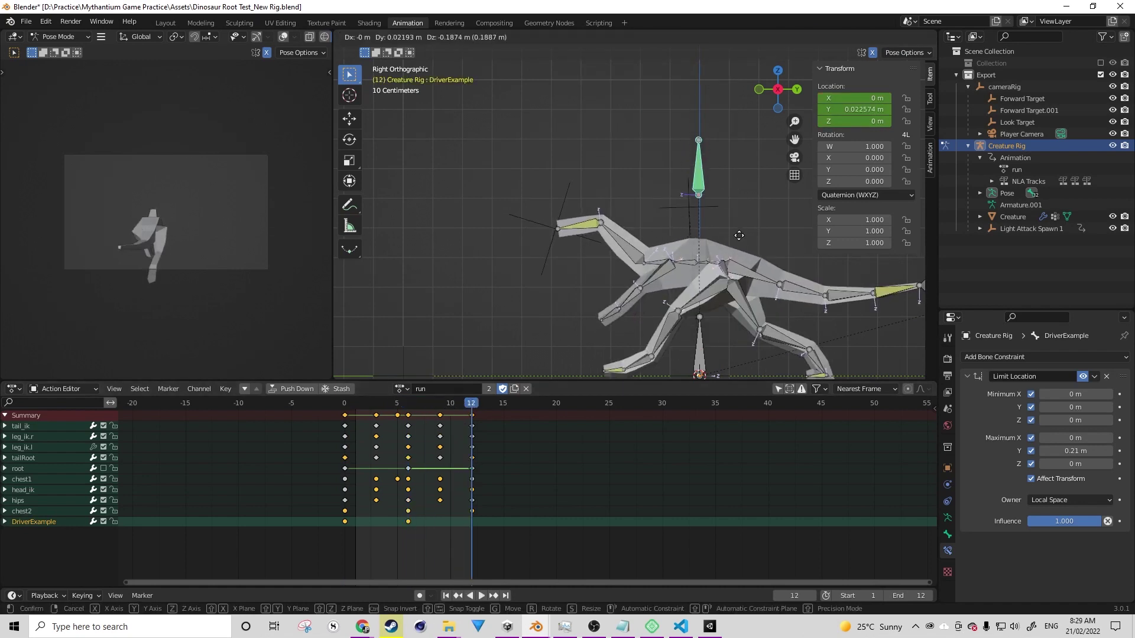
click(740, 288)
key(i)
click(727, 246)
key(space)
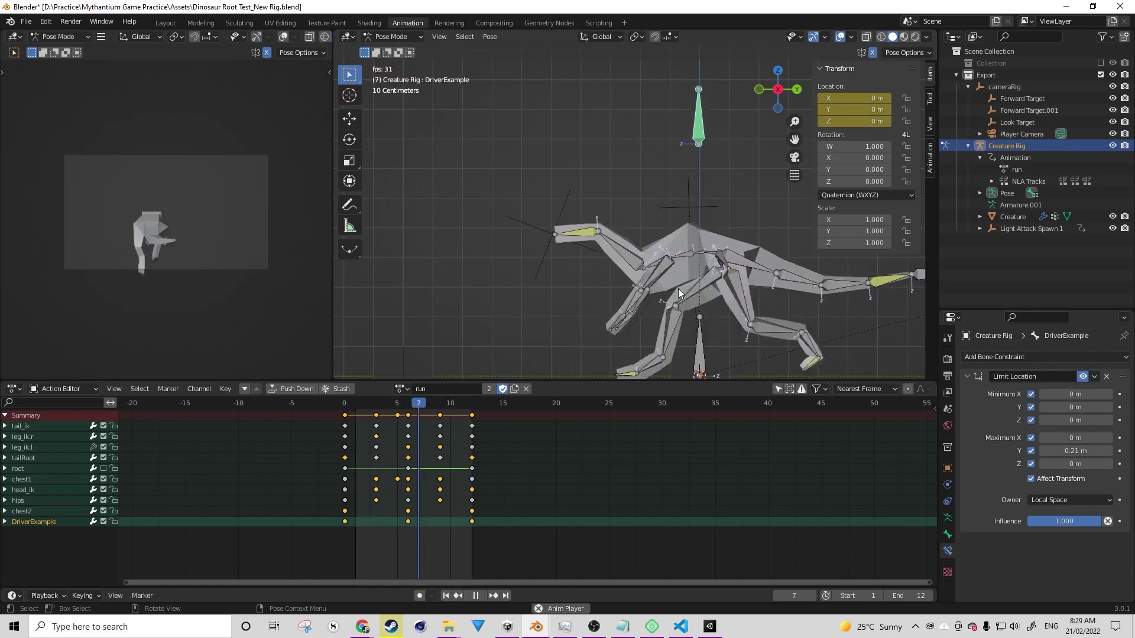
key(space)
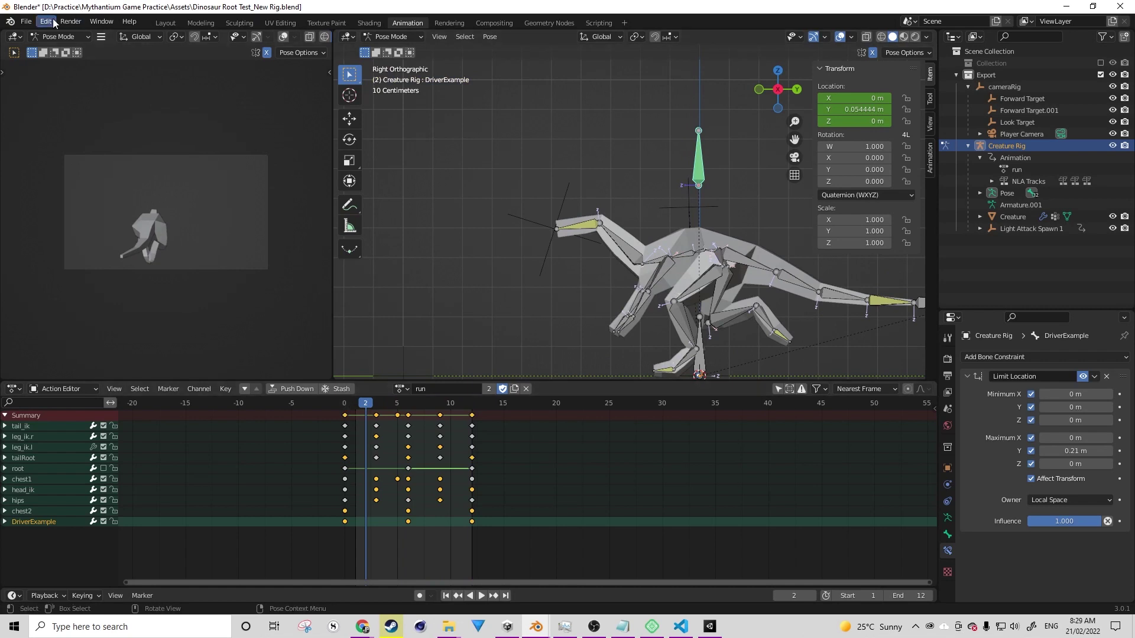
Export the scene as FBX over Example.fbx, then switch to Unity.
click(26, 22)
mouse_move(45, 192)
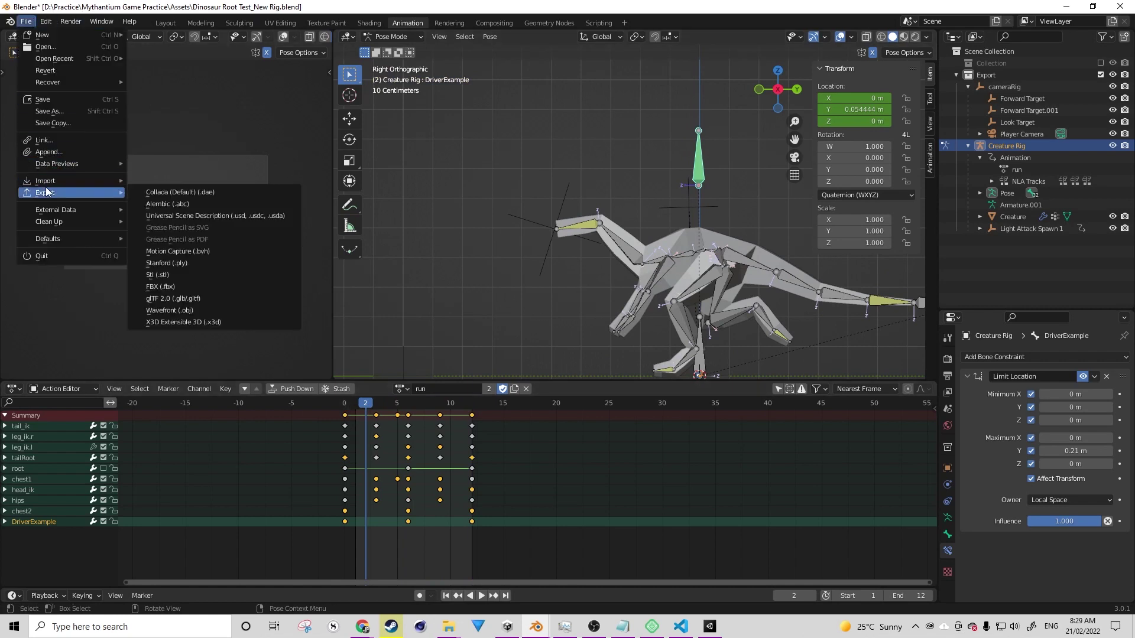
click(198, 286)
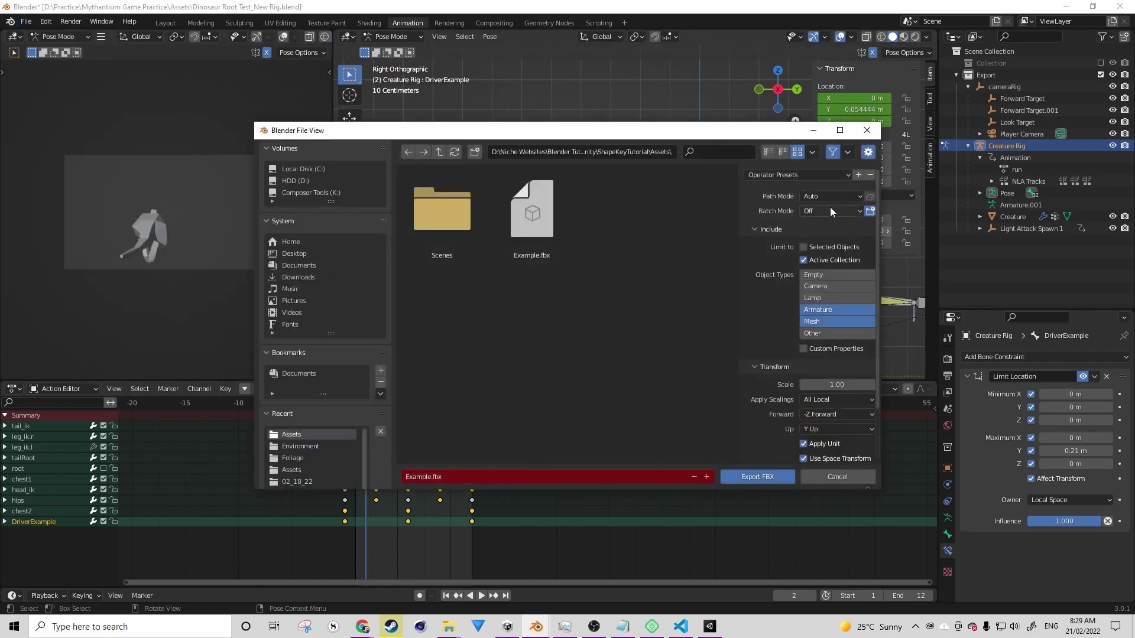
click(550, 231)
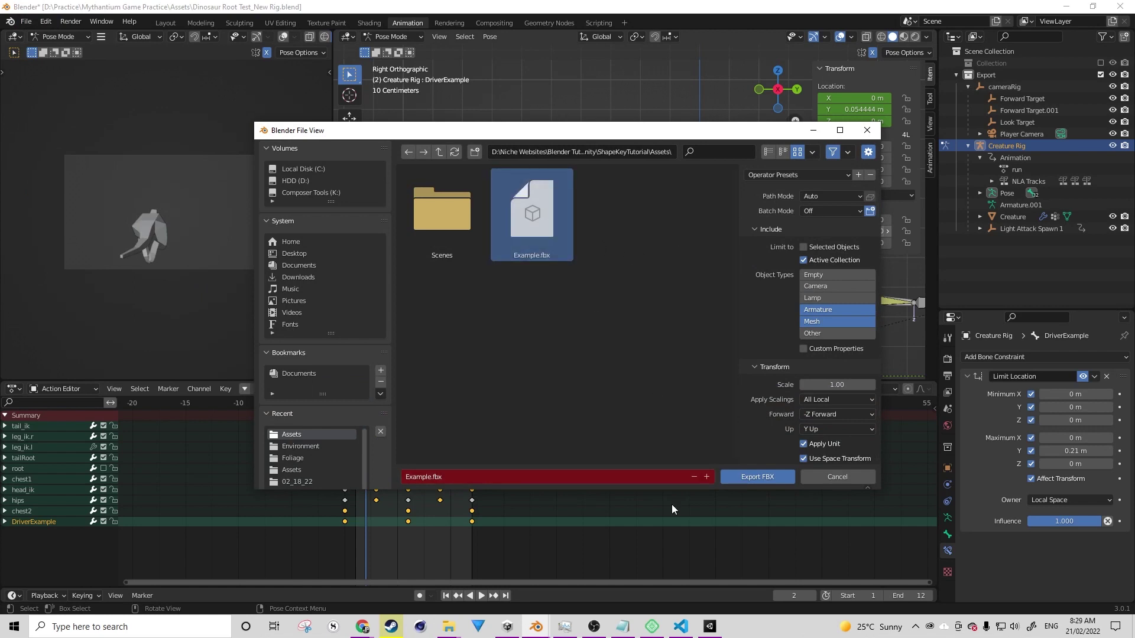
click(761, 476)
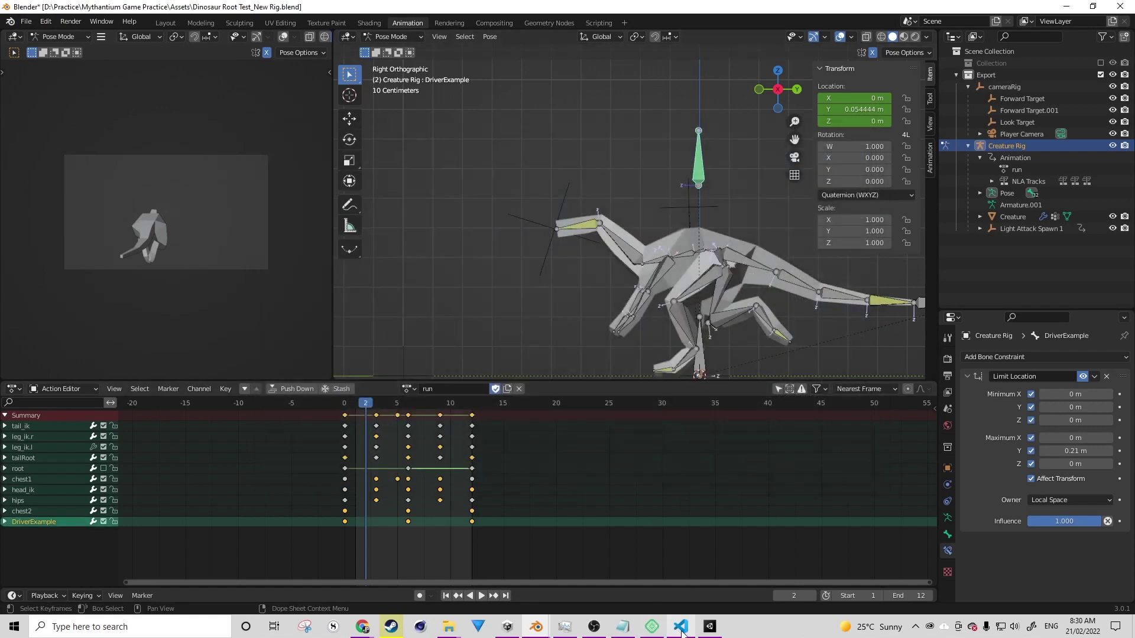
click(709, 626)
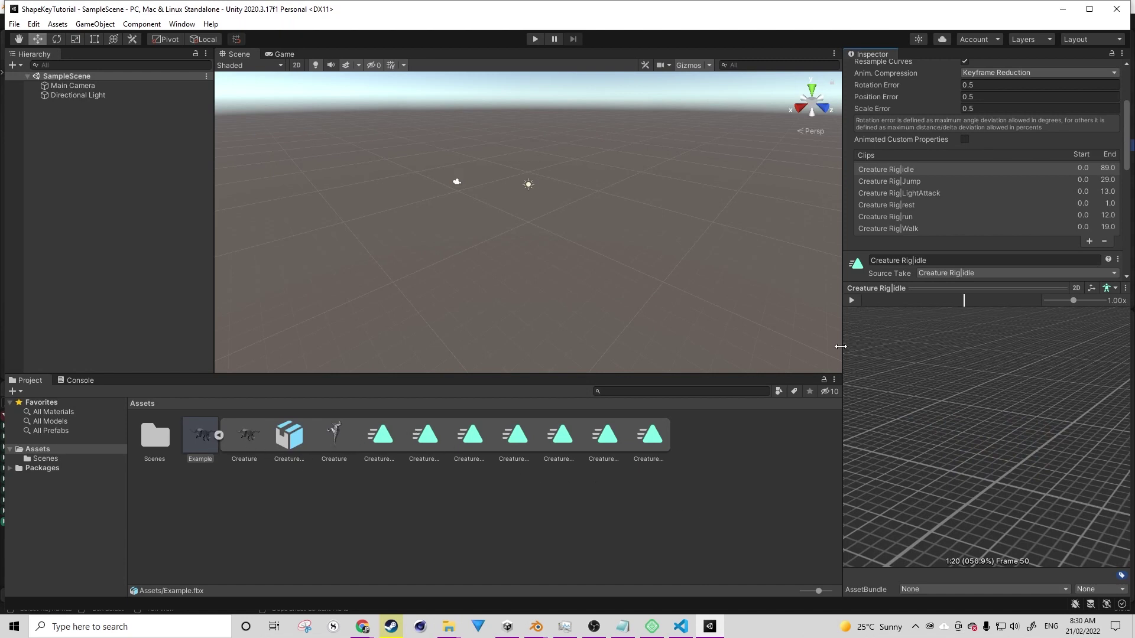
Play the Creature Rig|run and idle clip previews, then place an Example Variant in the scene.
click(908, 217)
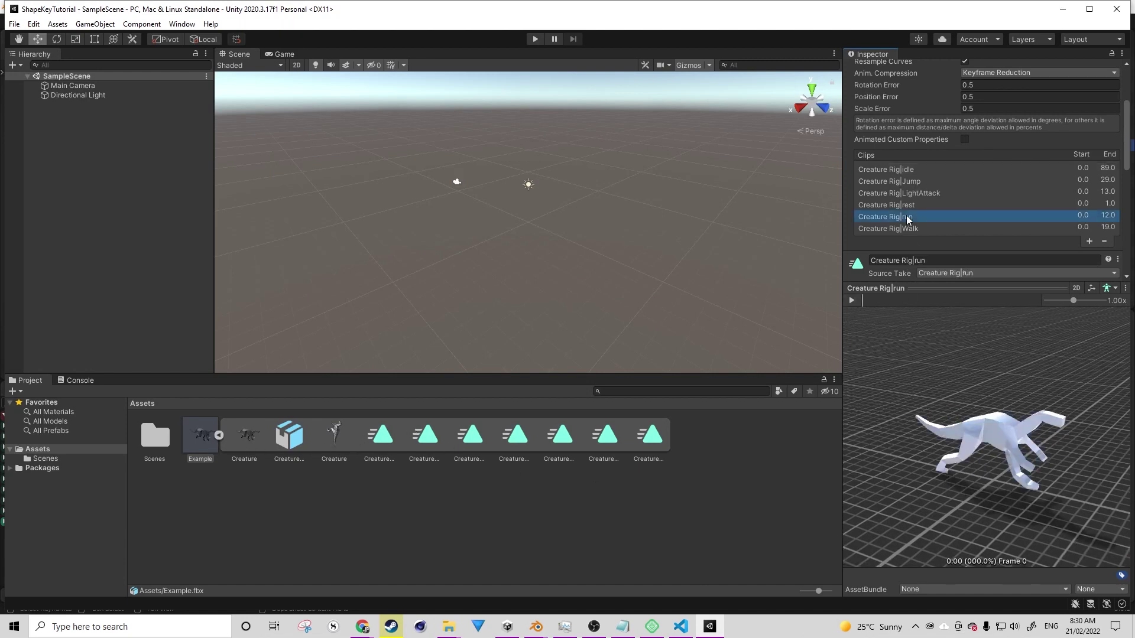
click(851, 300)
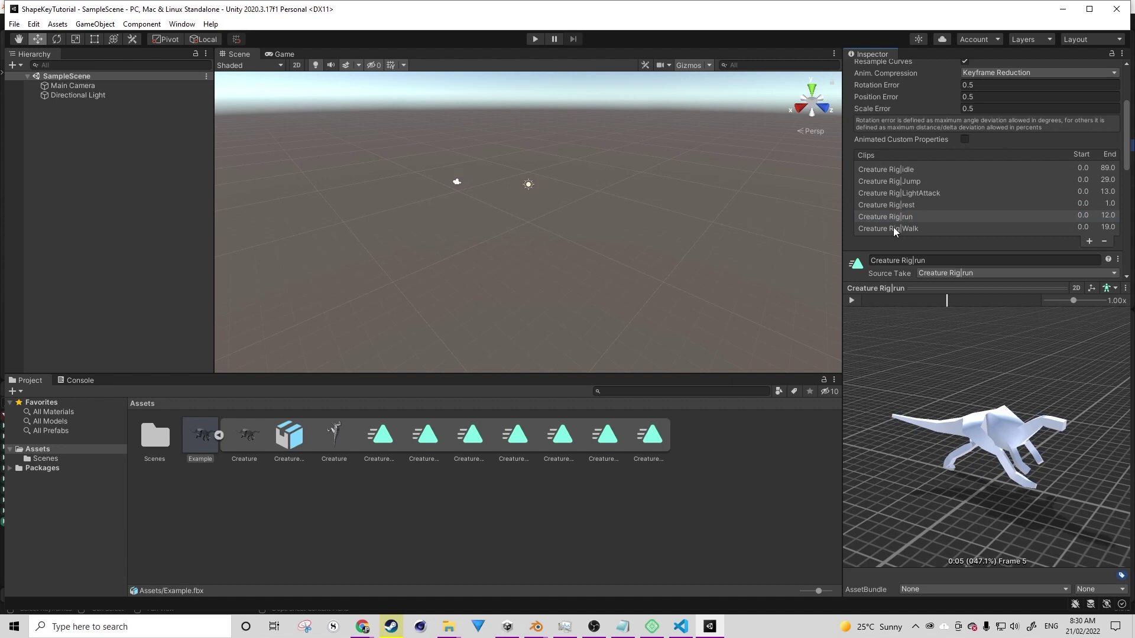
click(903, 170)
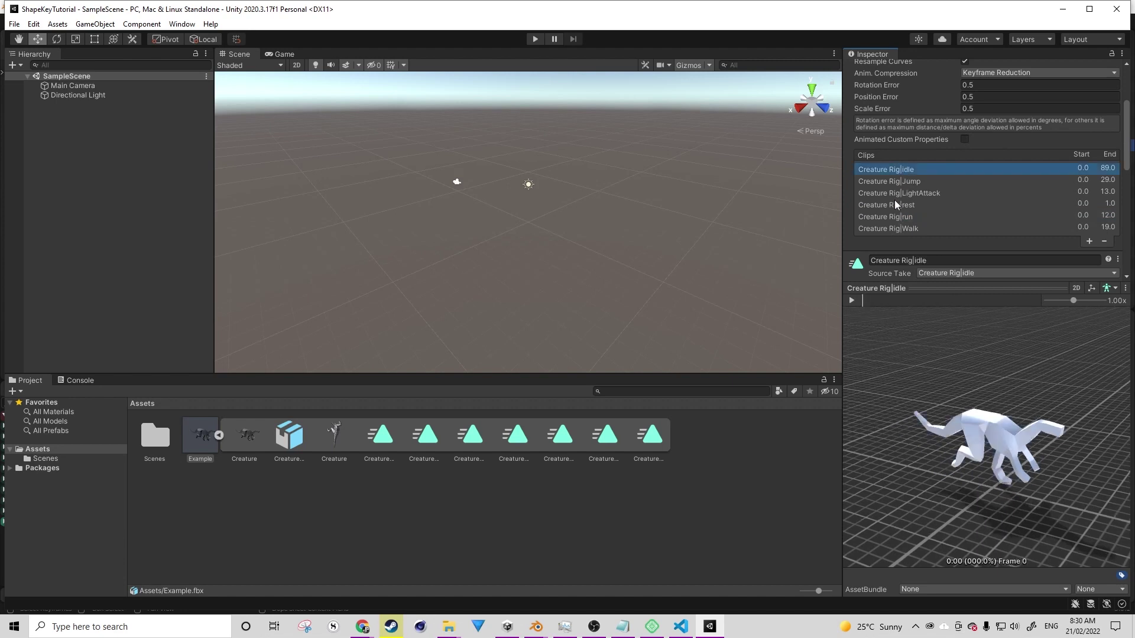
click(851, 301)
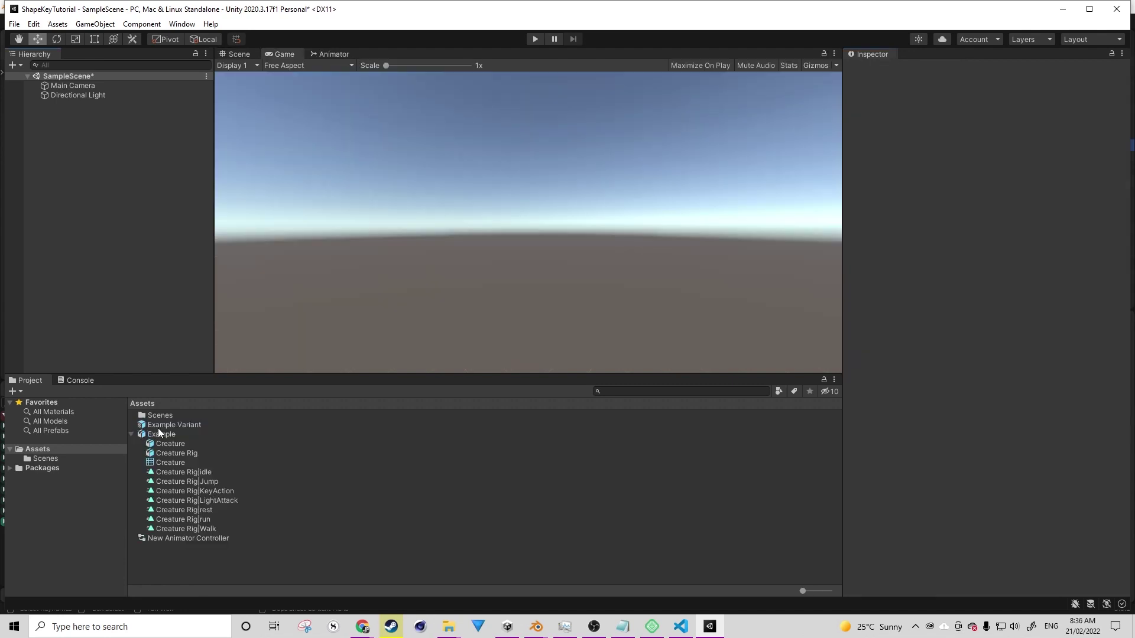
drag(158, 427, 171, 243)
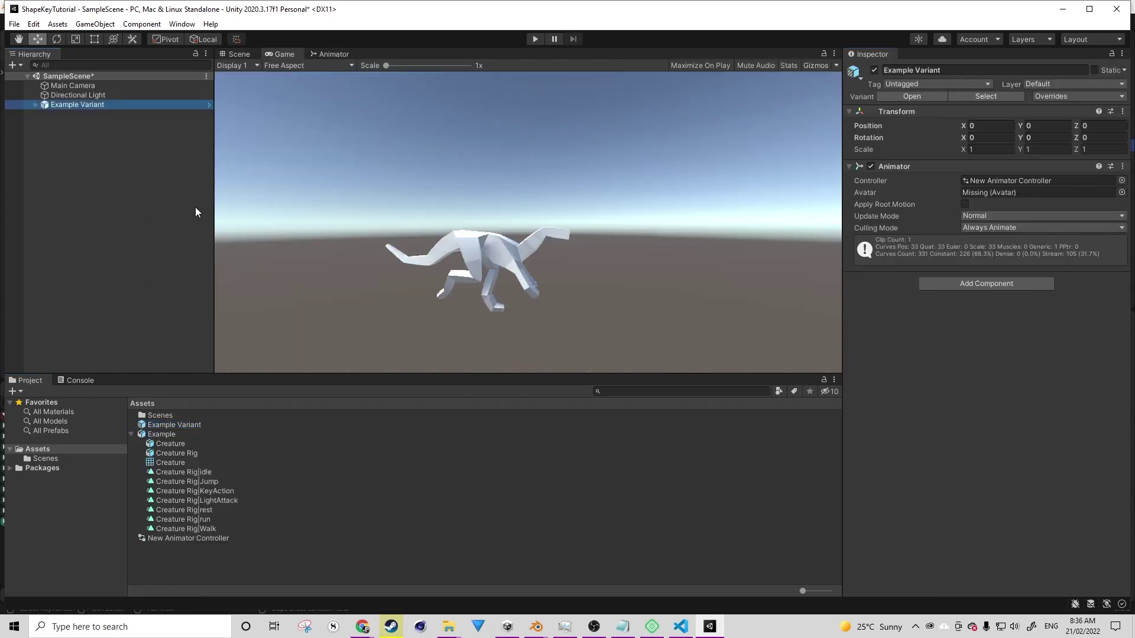
Enter Play Mode to watch the Example Variant creature animate in the Game view.
click(535, 39)
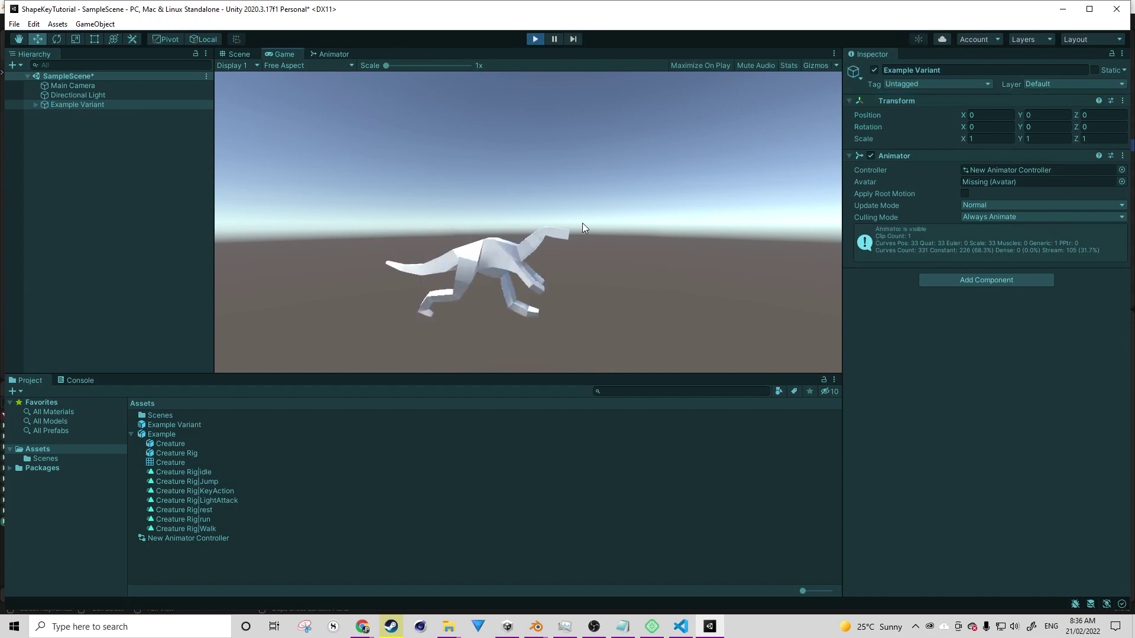